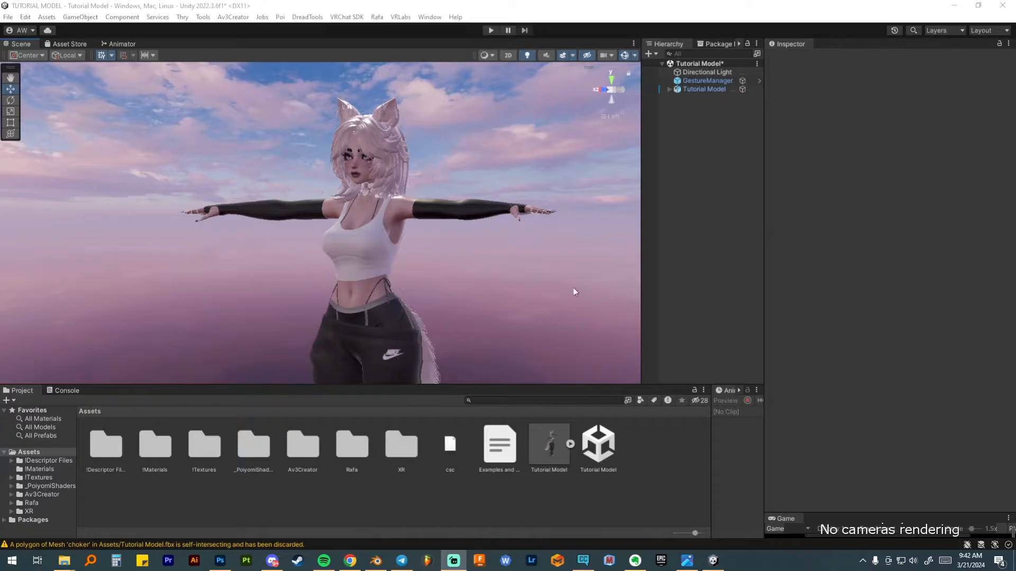
pyautogui.scroll(-4, 374, 240)
pyautogui.moveTo(372, 287); pyautogui.dragTo(363, 245, button='middle')
pyautogui.scroll(2, 363, 246)
pyautogui.keyDown('alt'); pyautogui.moveTo(363, 245); pyautogui.dragTo(446, 204); pyautogui.keyUp('alt')
pyautogui.moveTo(436, 172); pyautogui.dragTo(389, 254, button='middle')
pyautogui.scroll(2, 389, 259)
pyautogui.keyDown('alt'); pyautogui.moveTo(389, 259); pyautogui.dragTo(372, 261); pyautogui.keyUp('alt')
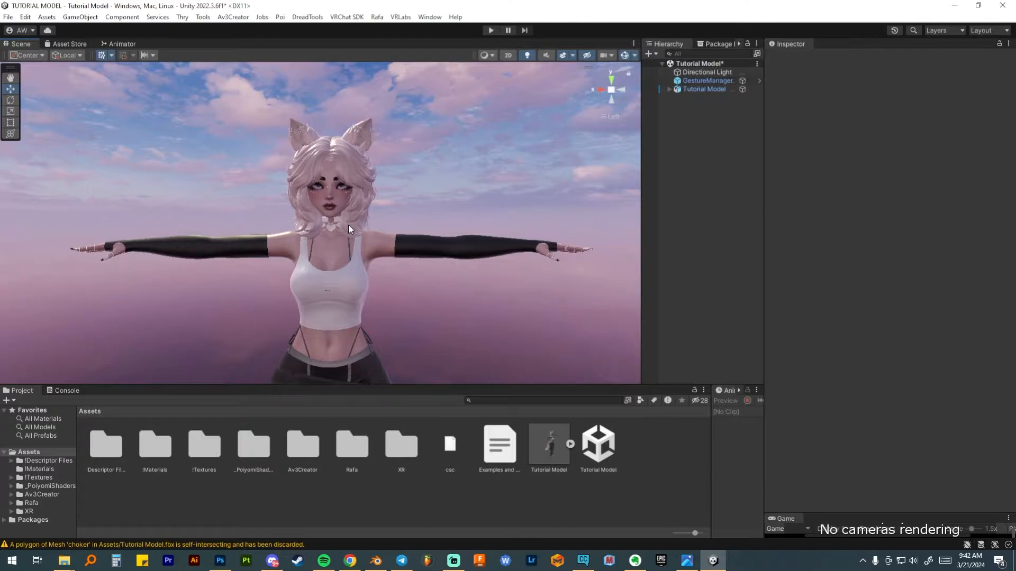
# Auto-detect the LipSync visemes in the Tutorial Model's VRC Avatar Descriptor and collapse the LipSync settings
pyautogui.click(705, 89)
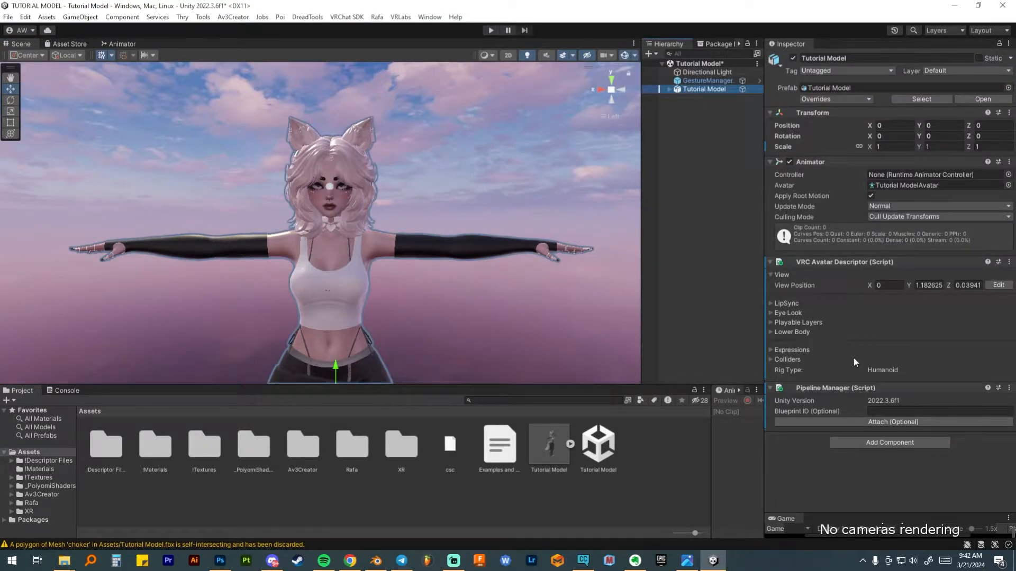
pyautogui.click(771, 303)
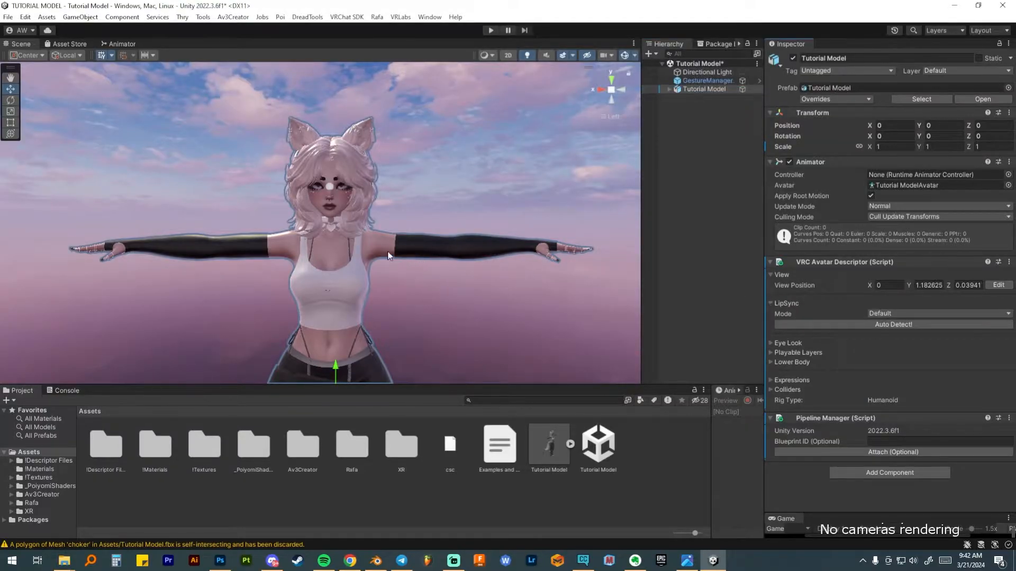
pyautogui.scroll(3, 373, 249)
pyautogui.moveTo(371, 226); pyautogui.dragTo(358, 276, button='middle')
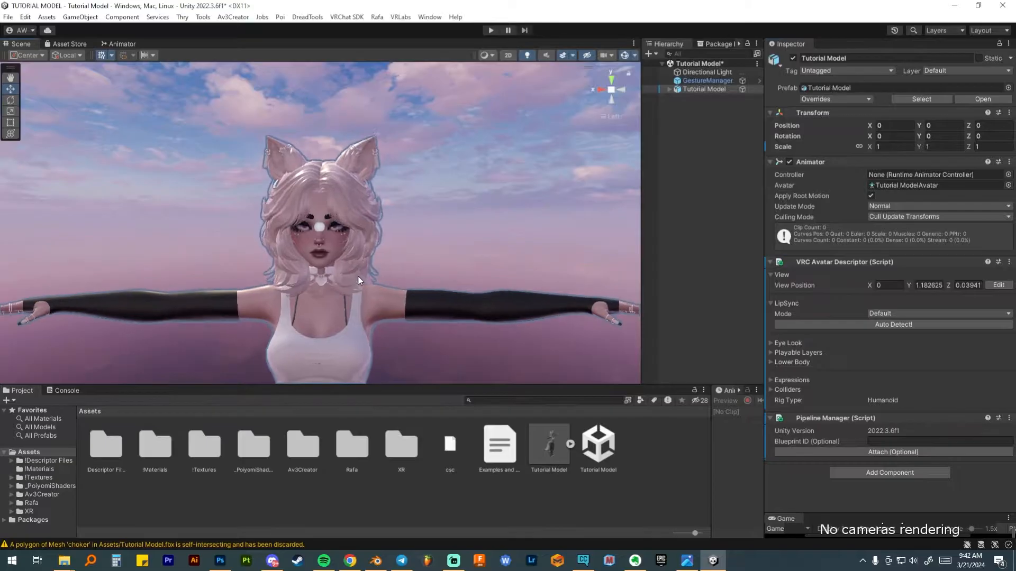
pyautogui.scroll(3, 357, 279)
pyautogui.moveTo(357, 281)
pyautogui.mouseDown(button='right')
pyautogui.moveTo(354, 294)
pyautogui.moveTo(353, 283)
pyautogui.mouseUp(button='right')
pyautogui.moveTo(355, 284); pyautogui.dragTo(396, 242, button='middle')
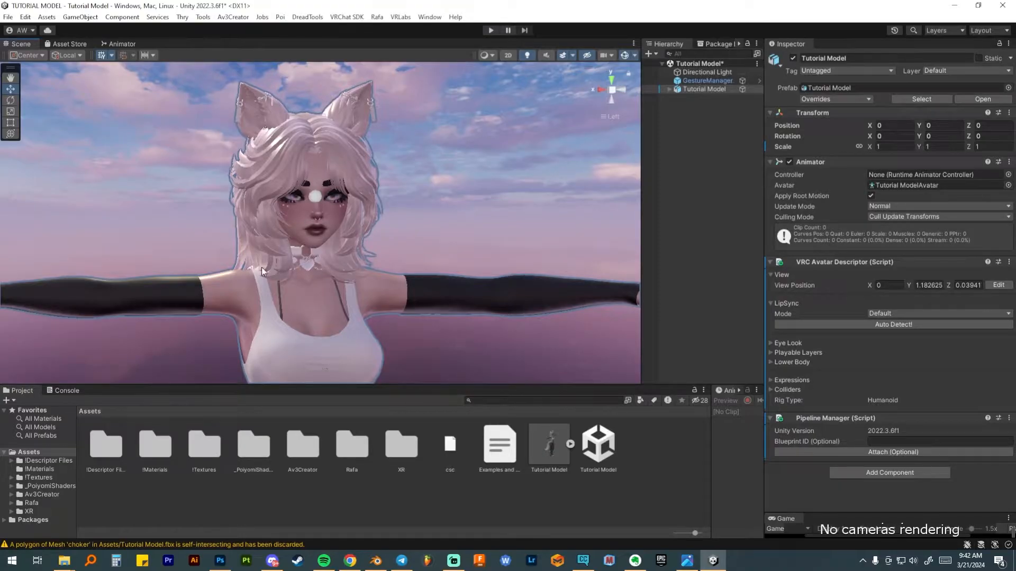
pyautogui.moveTo(386, 260); pyautogui.dragTo(369, 240, button='right')
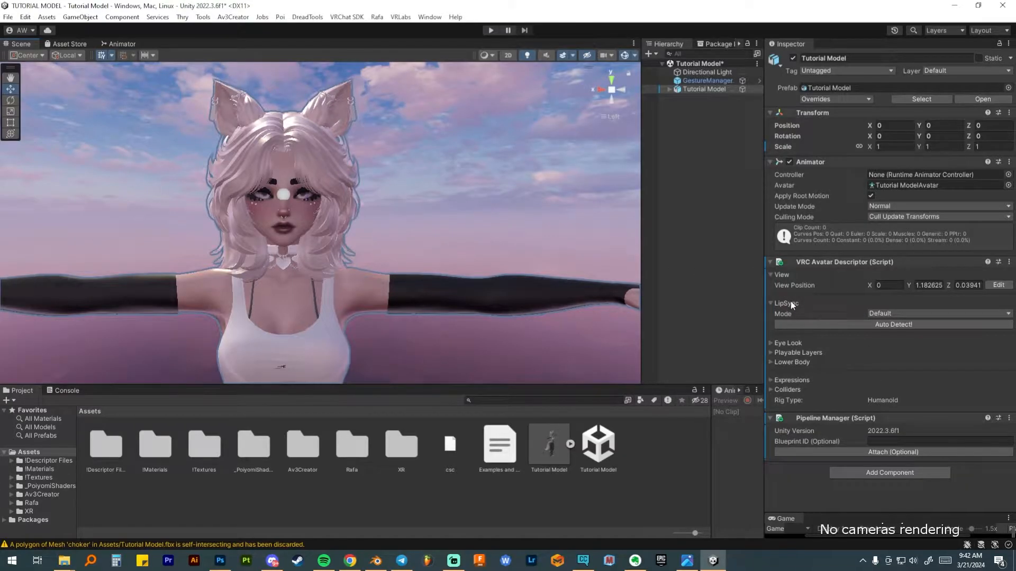
pyautogui.click(887, 325)
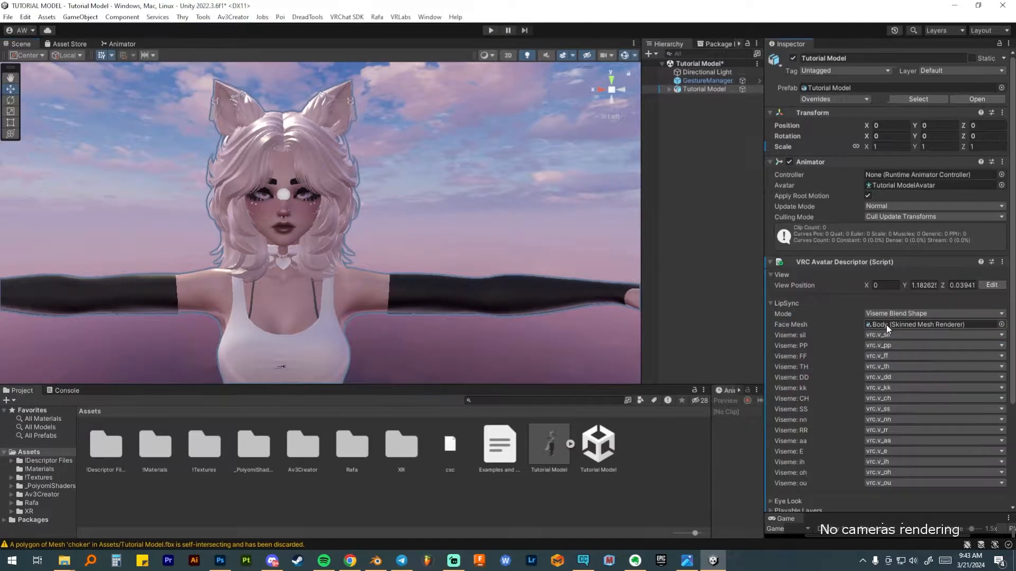
pyautogui.click(667, 90)
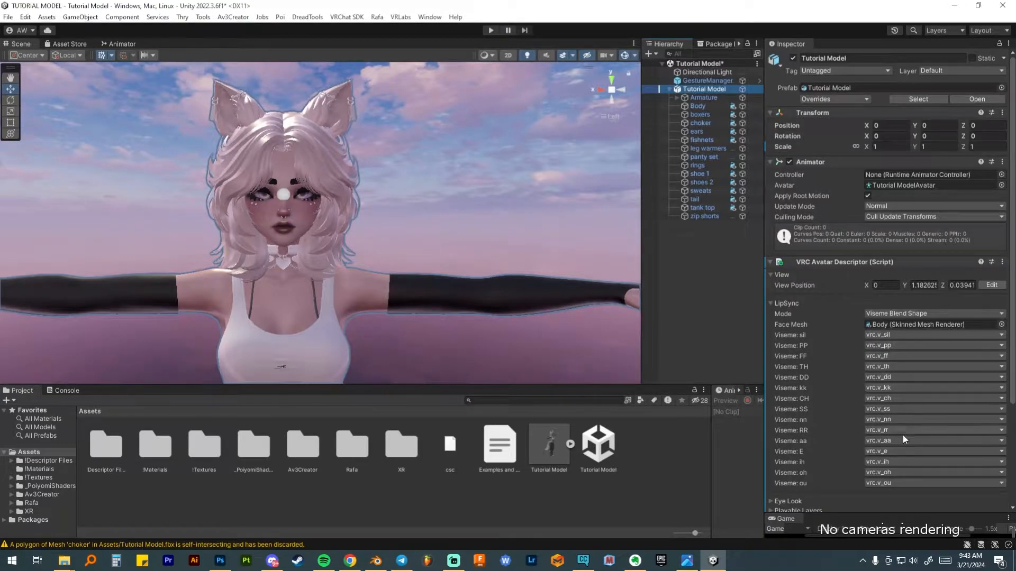
pyautogui.click(771, 304)
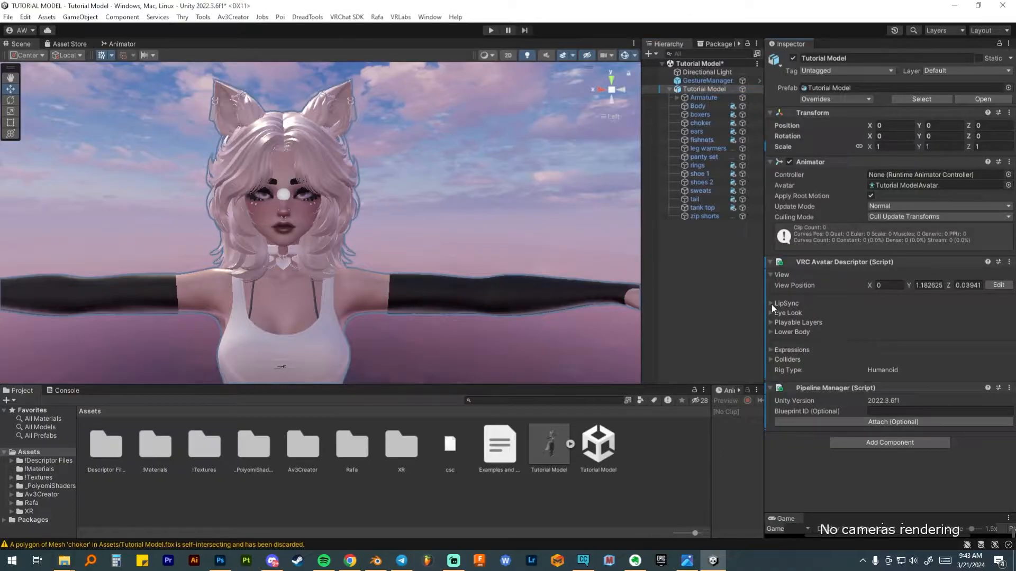
# Enable Eye Look in the avatar descriptor and collapse its Eye Movements settings
pyautogui.click(771, 313)
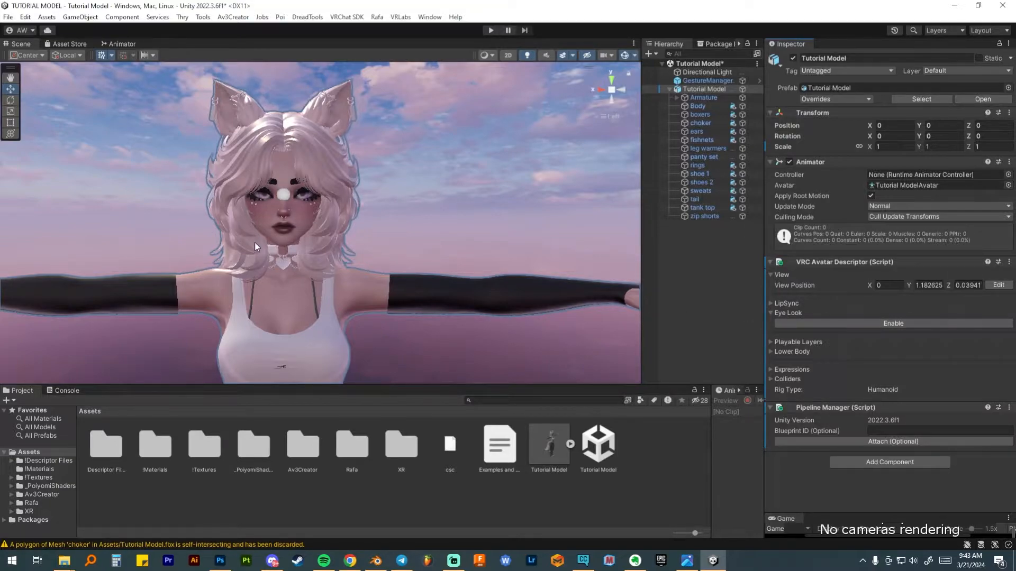
pyautogui.scroll(8, 344, 255)
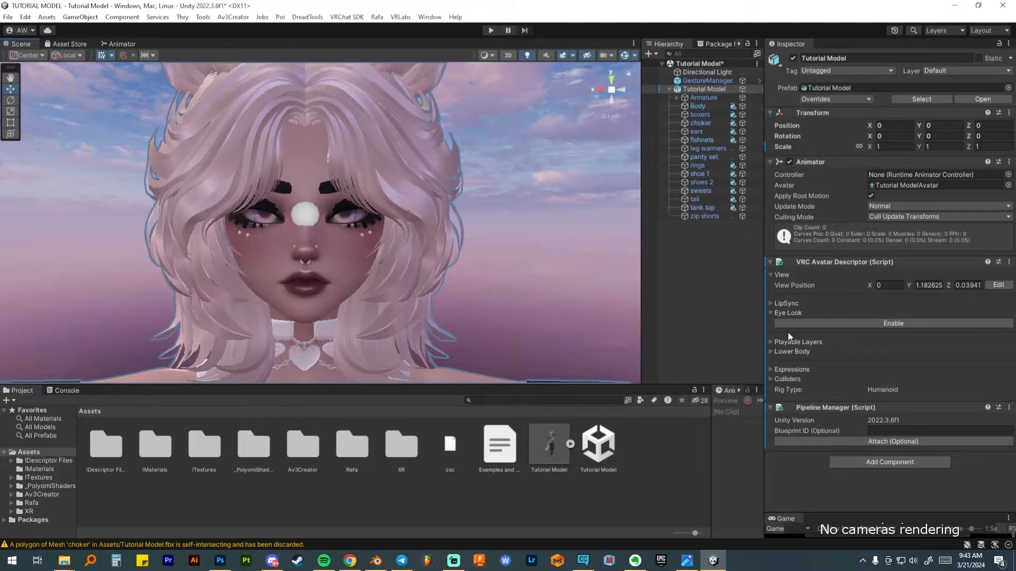
pyautogui.click(891, 324)
pyautogui.scroll(-3, 777, 264)
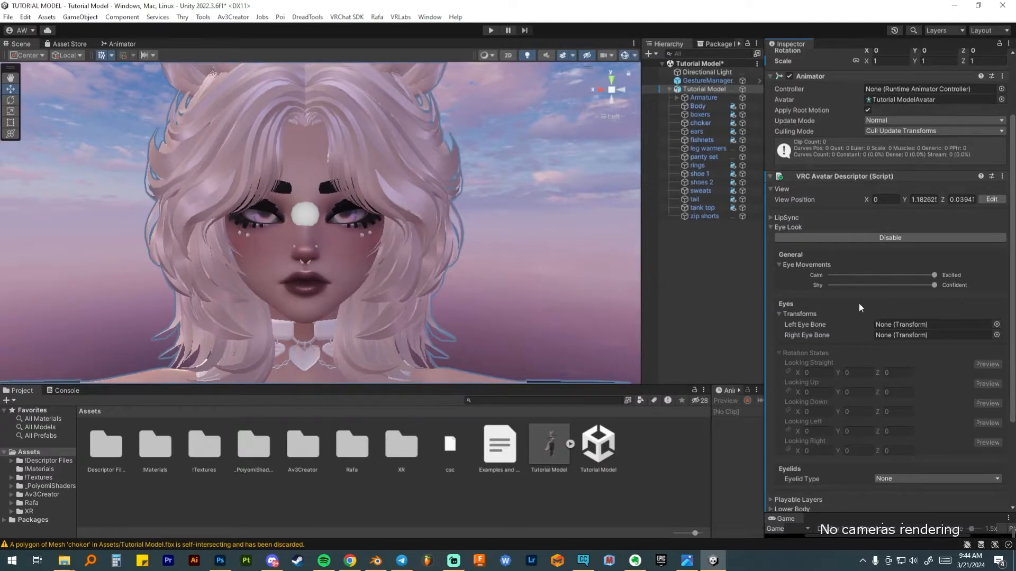
pyautogui.click(779, 266)
pyautogui.scroll(-3, 842, 310)
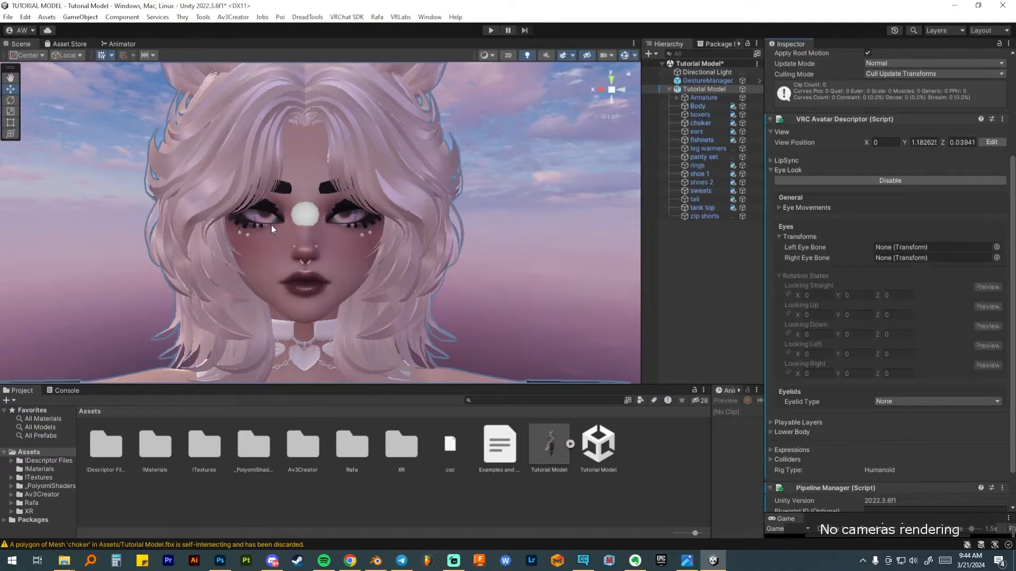
# Assign the Eye_L transform as the left eye bone and Eye_R as the right eye bone
pyautogui.click(996, 248)
pyautogui.write('eye')
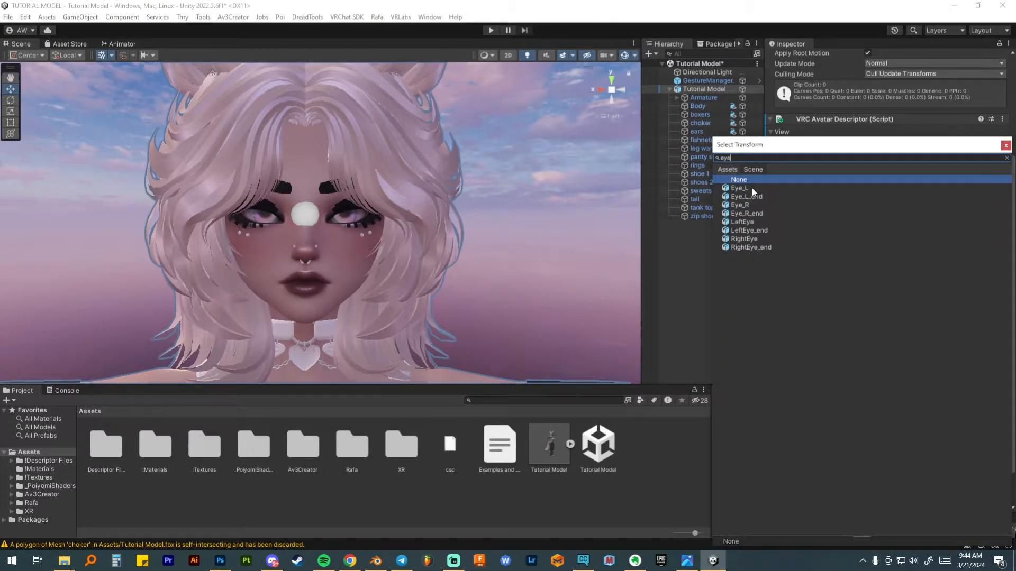
pyautogui.doubleClick(752, 189)
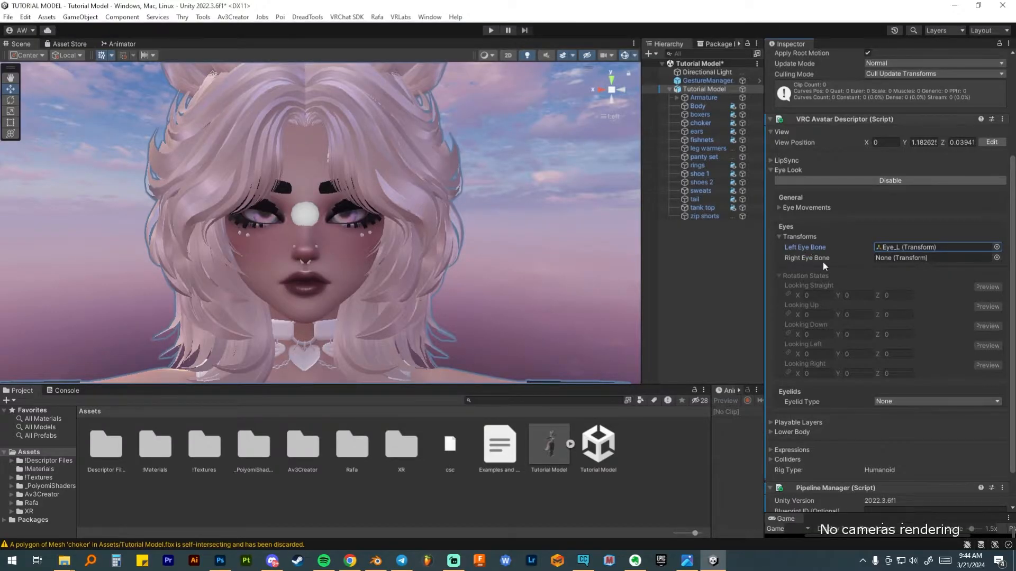
pyautogui.click(996, 258)
pyautogui.write('eye')
pyautogui.click(751, 206)
pyautogui.doubleClick(751, 207)
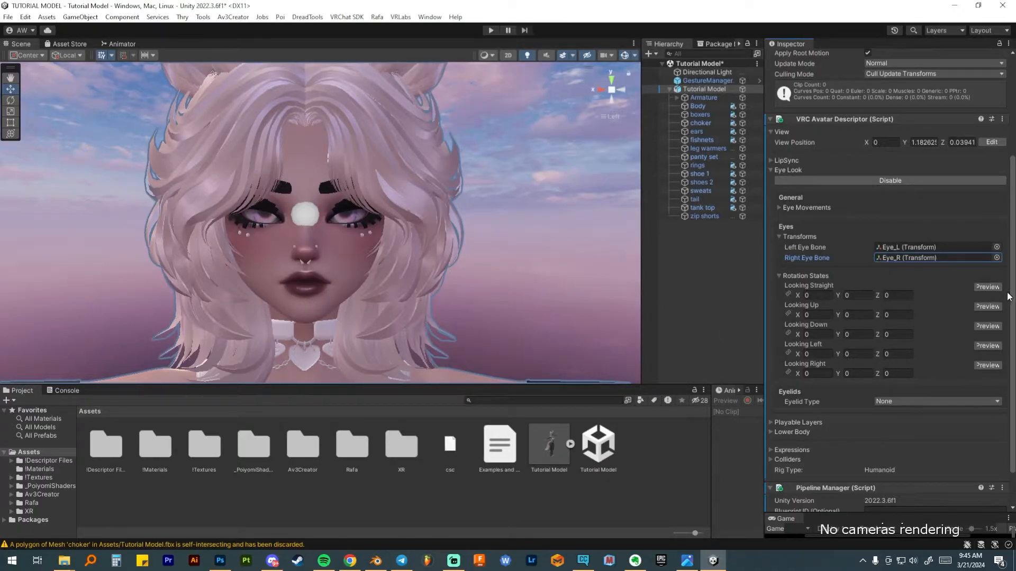
# Set the eye rotation states to X -15 for Looking Up and X 20 for Looking Down
pyautogui.click(987, 287)
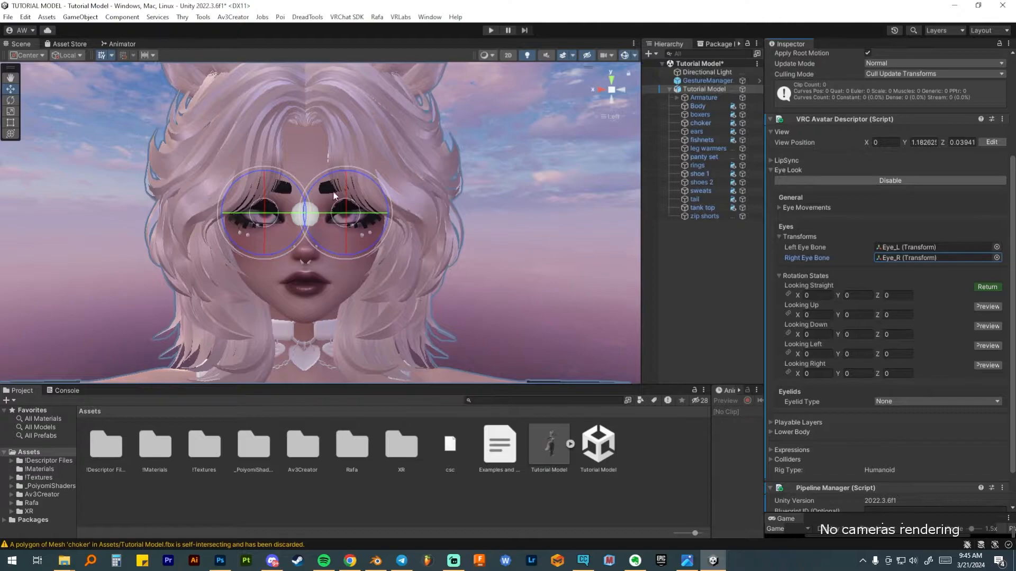
pyautogui.click(986, 287)
pyautogui.click(818, 315)
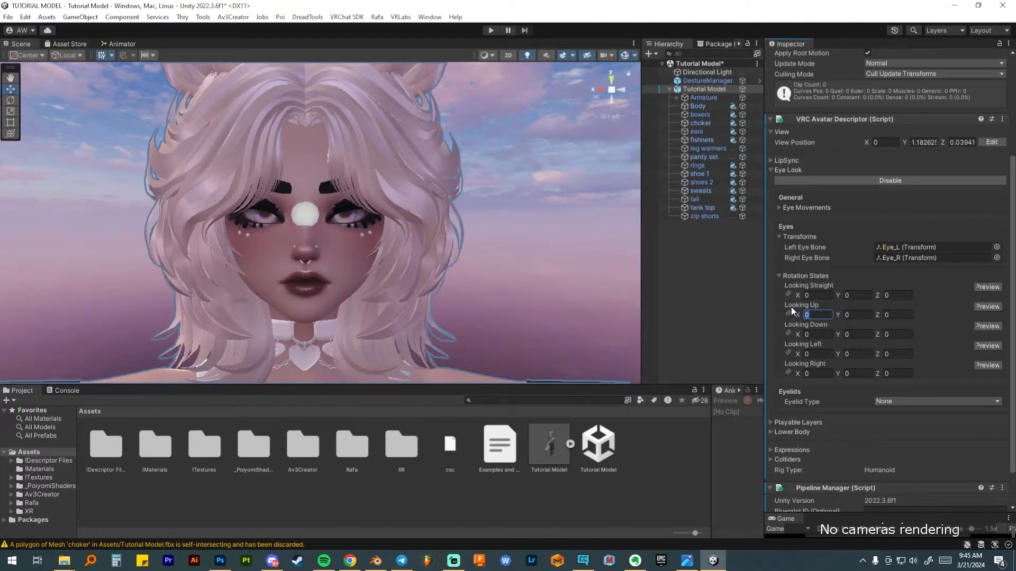
pyautogui.write('15')
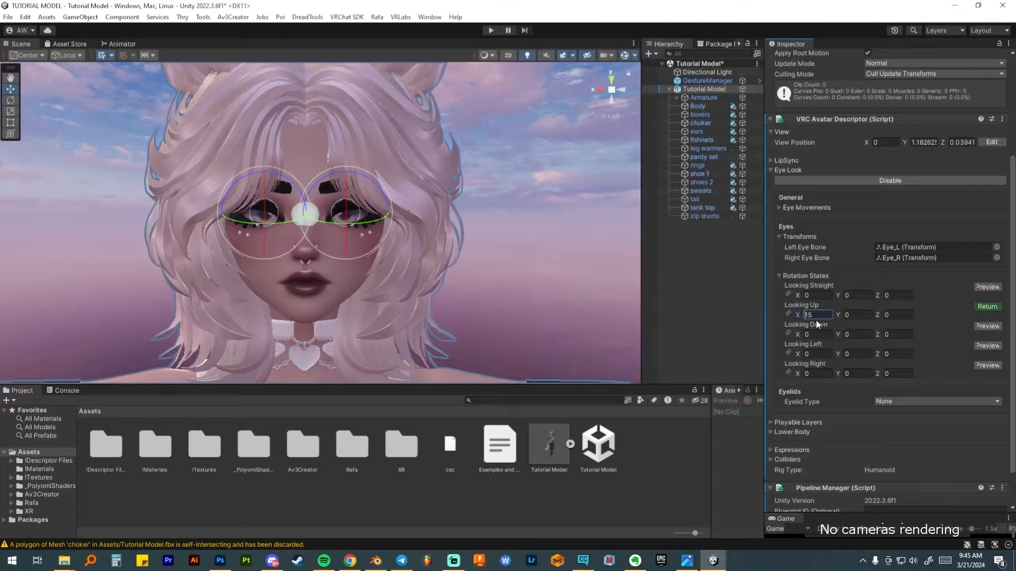
pyautogui.write('-')
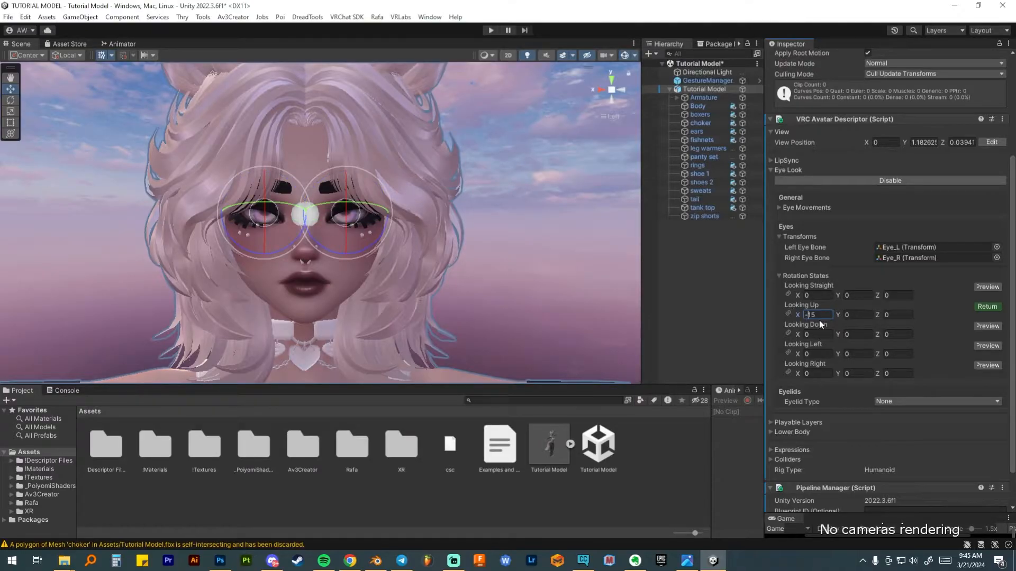
pyautogui.click(819, 334)
pyautogui.write('15')
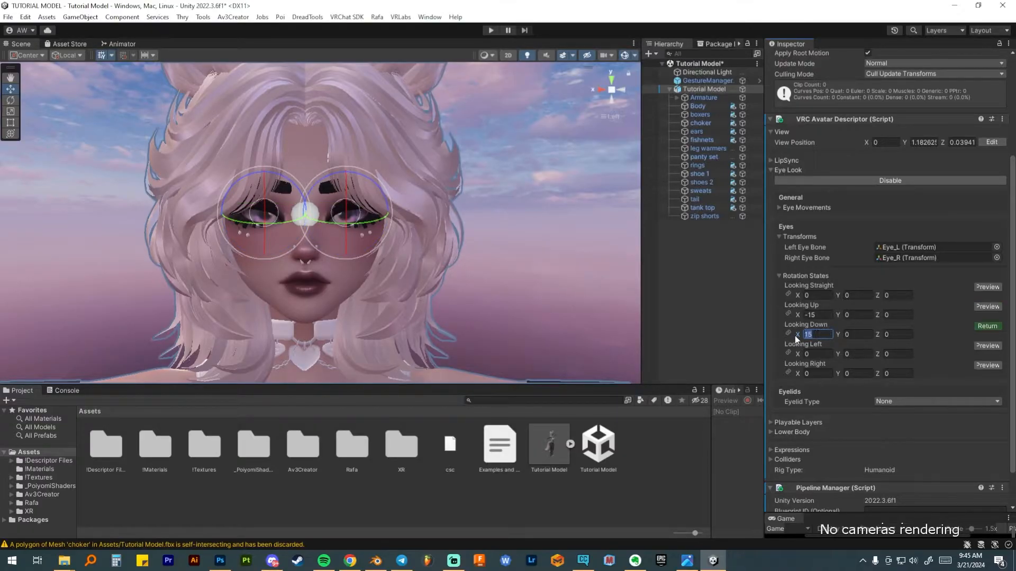
pyautogui.press('BackSpace')
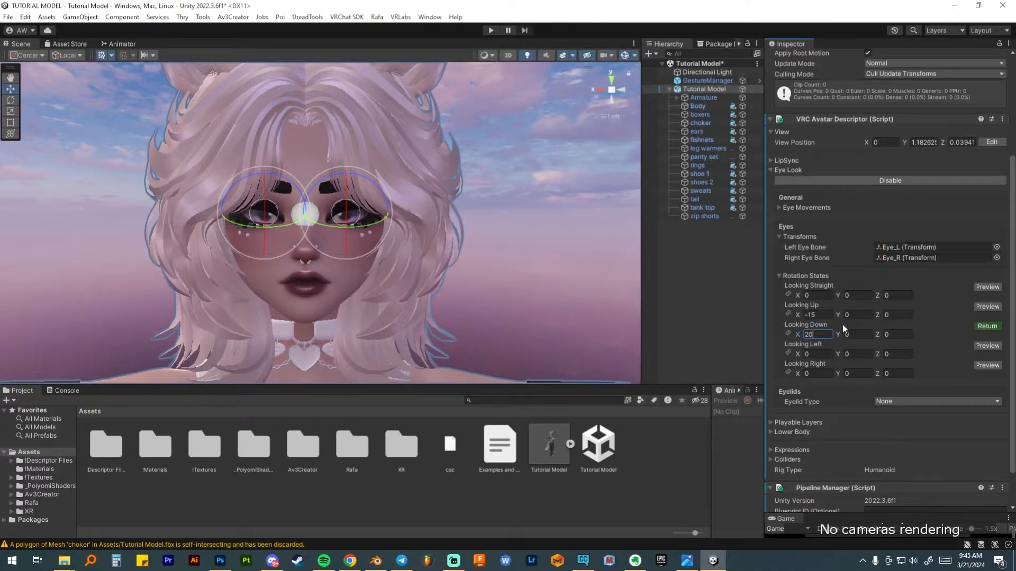
pyautogui.click(990, 328)
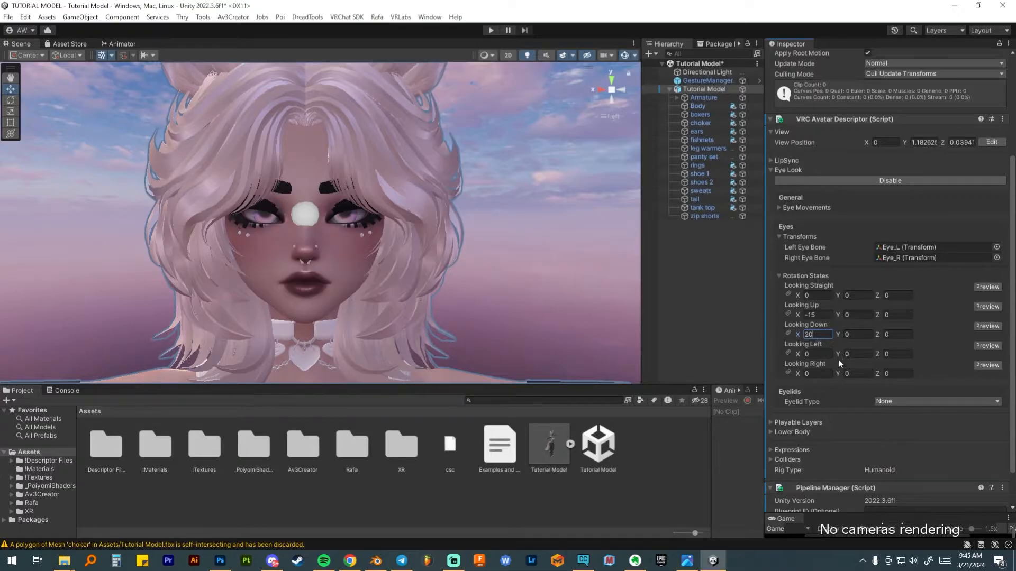
# Set the eye rotation states to Y -20 for Looking Left and Y 20 for Looking Right, and collapse the Eyes settings
pyautogui.click(858, 354)
pyautogui.press('BackSpace')
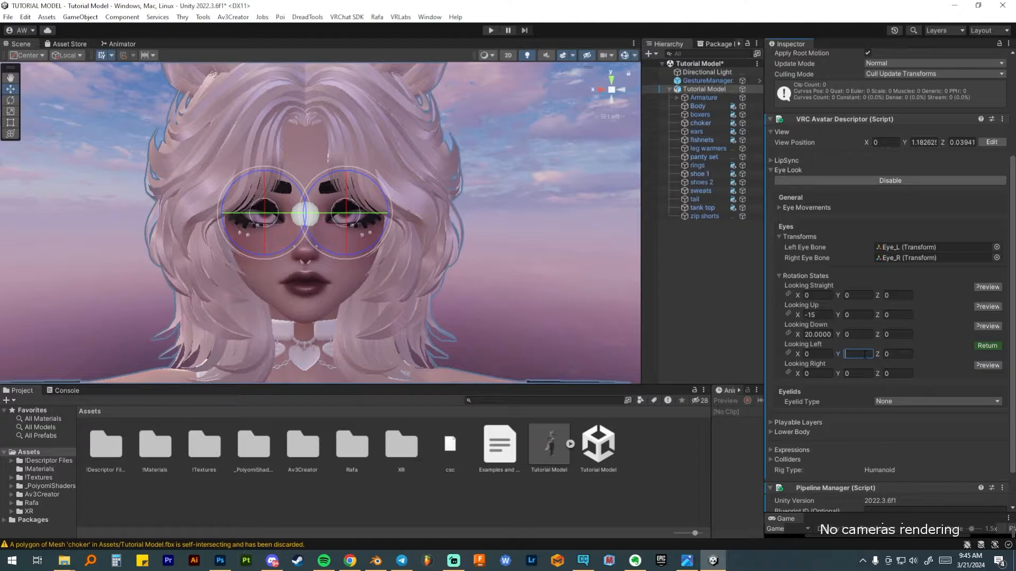
pyautogui.write('-20')
pyautogui.click(857, 374)
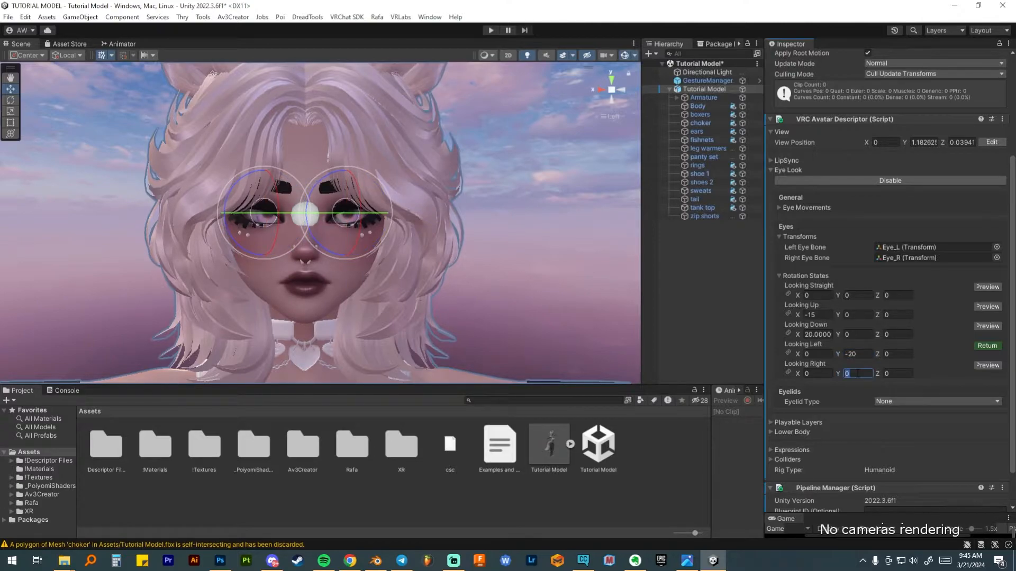
pyautogui.write('20')
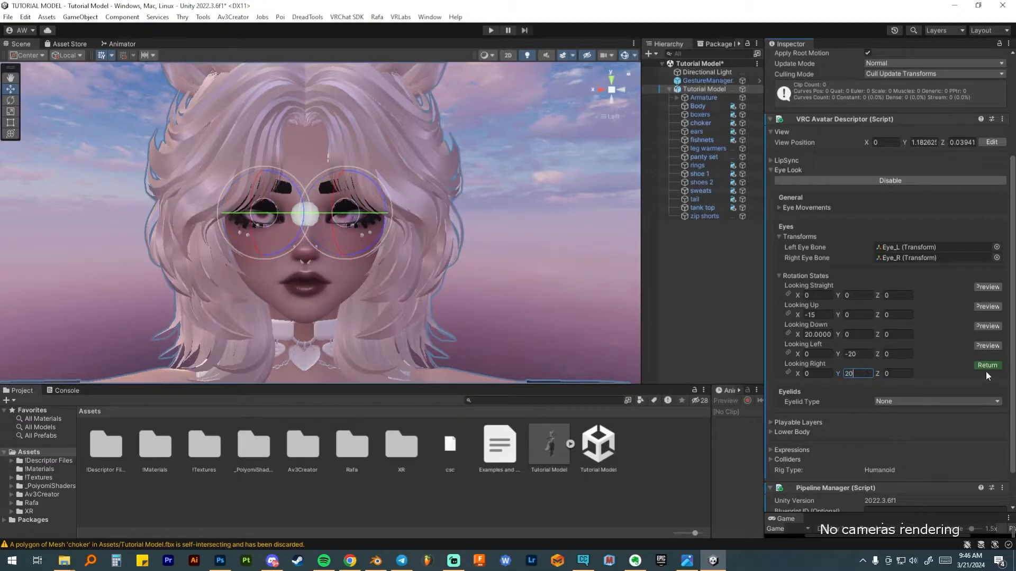
pyautogui.click(989, 367)
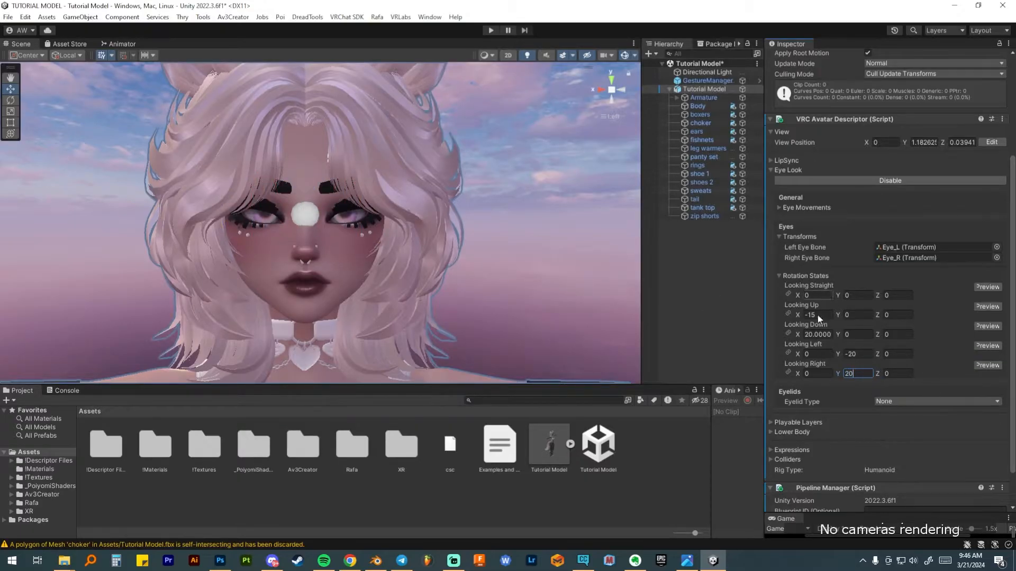
pyautogui.click(780, 276)
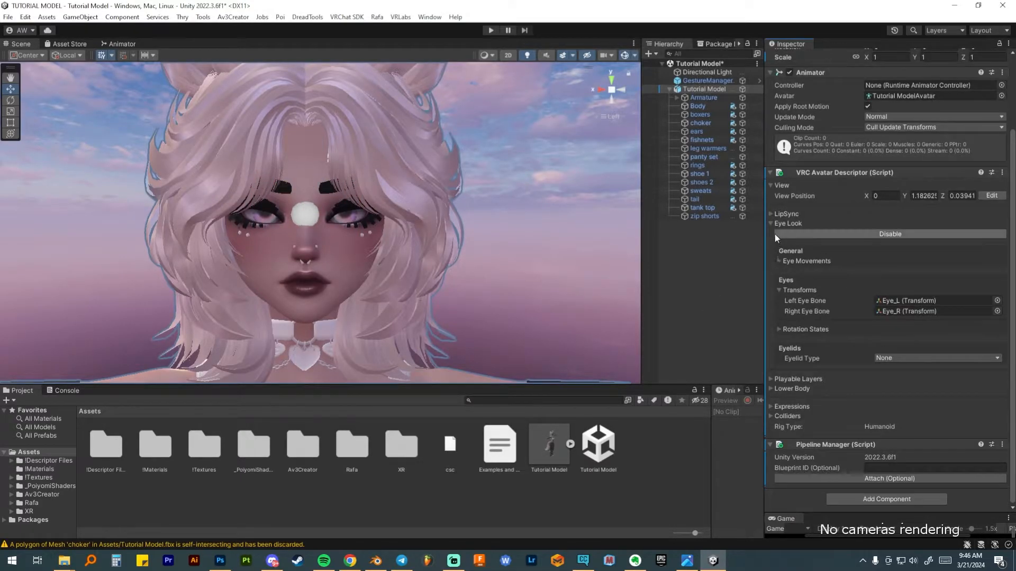
pyautogui.click(780, 290)
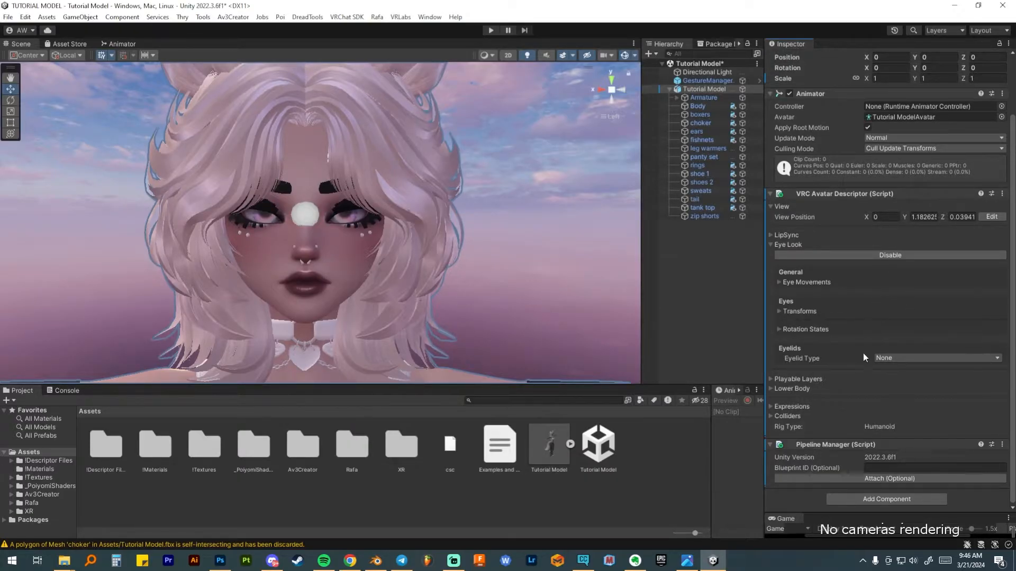
# Set the Eyelid Type to Blendshapes and assign the Body mesh as the Eyelids Mesh
pyautogui.click(931, 358)
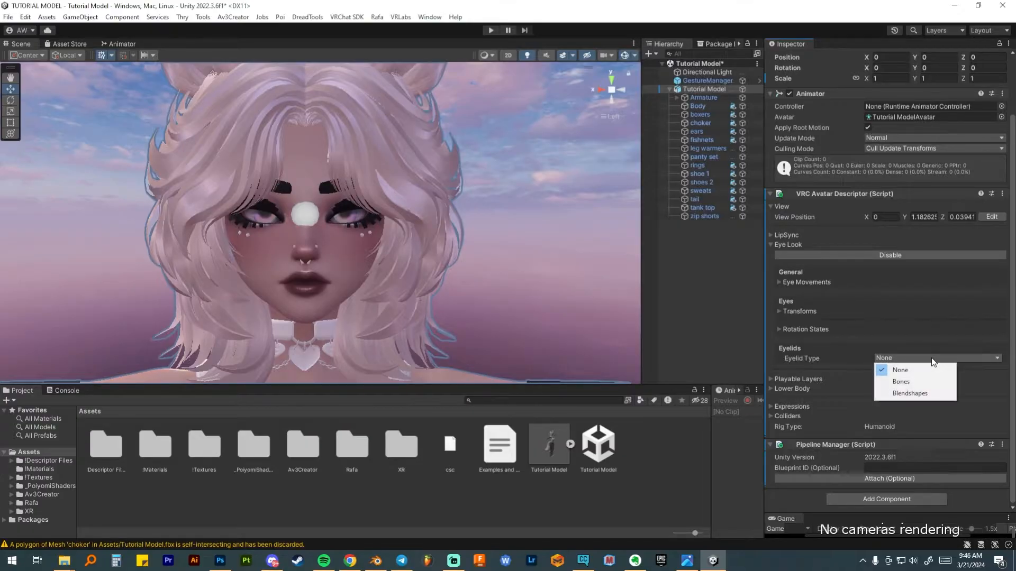
pyautogui.click(914, 398)
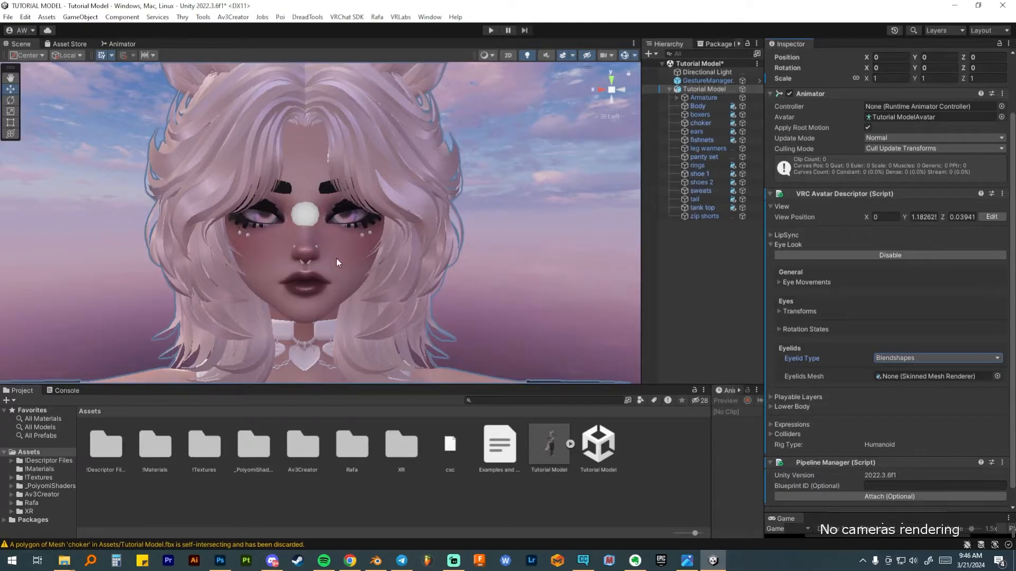
pyautogui.moveTo(700, 107); pyautogui.dragTo(903, 376)
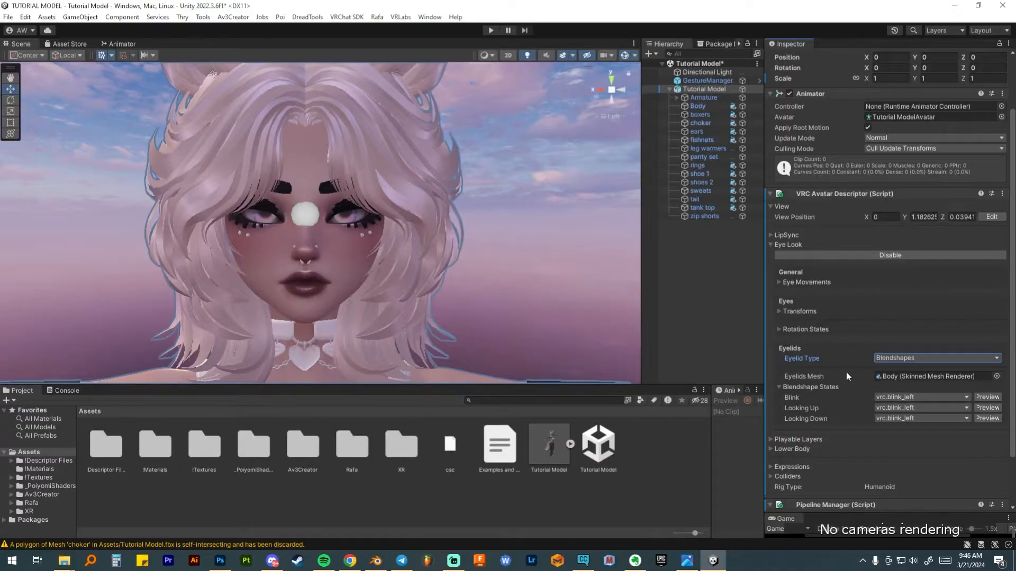
# Set the eyelids' Blink state to the Blink blendshape and end its preview
pyautogui.scroll(-3, 869, 379)
pyautogui.click(933, 339)
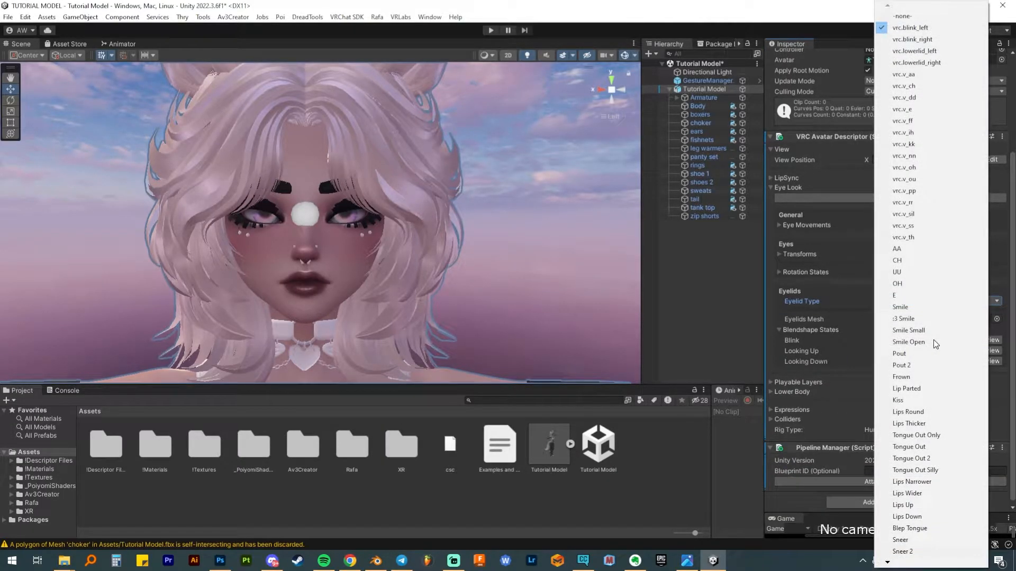
pyautogui.click(933, 340)
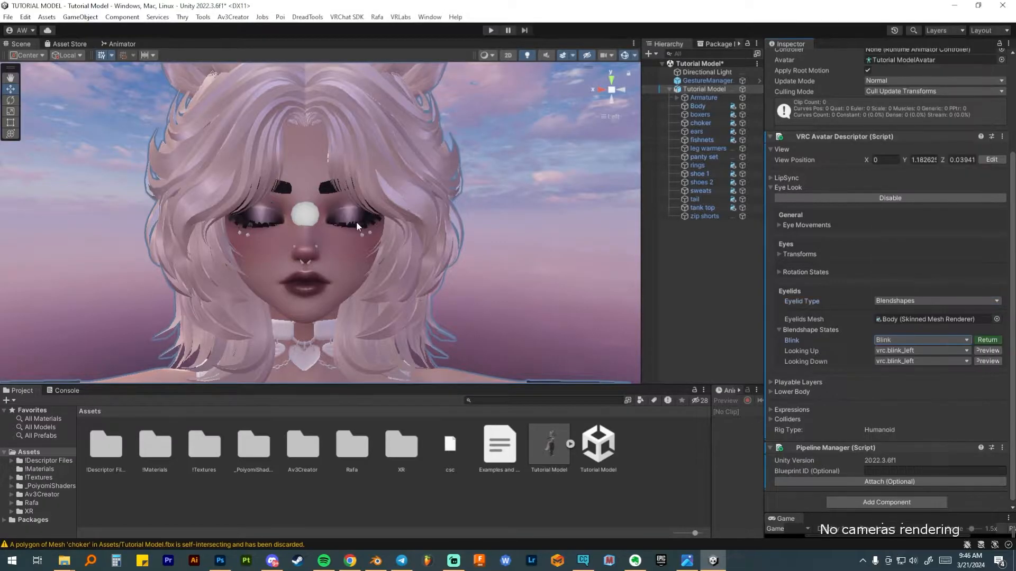
pyautogui.click(985, 341)
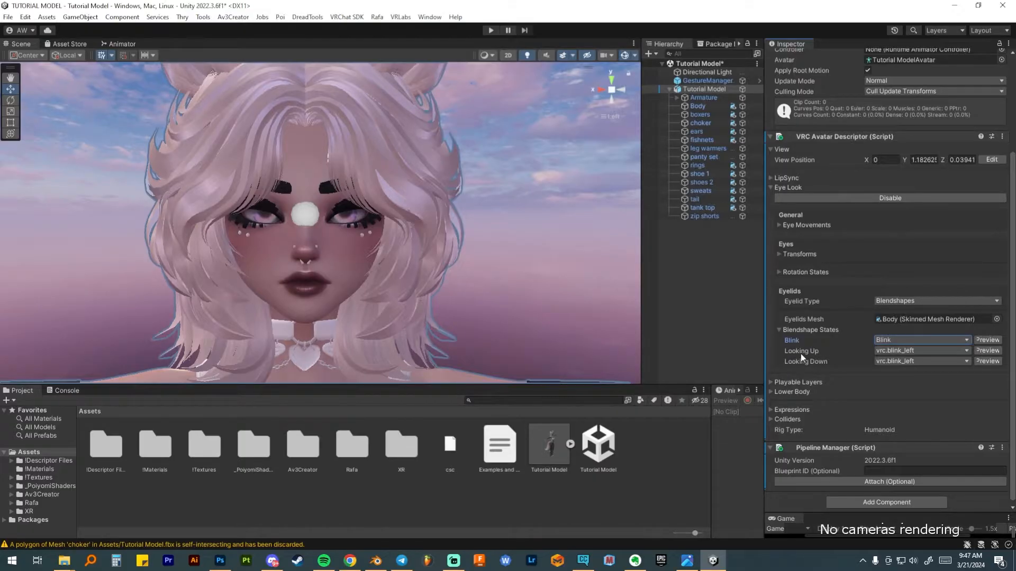
# Set the eyelids' Looking Up state to Eyes Look Up and Looking Down to Eyes Look Down, and preview both blendshapes
pyautogui.click(899, 351)
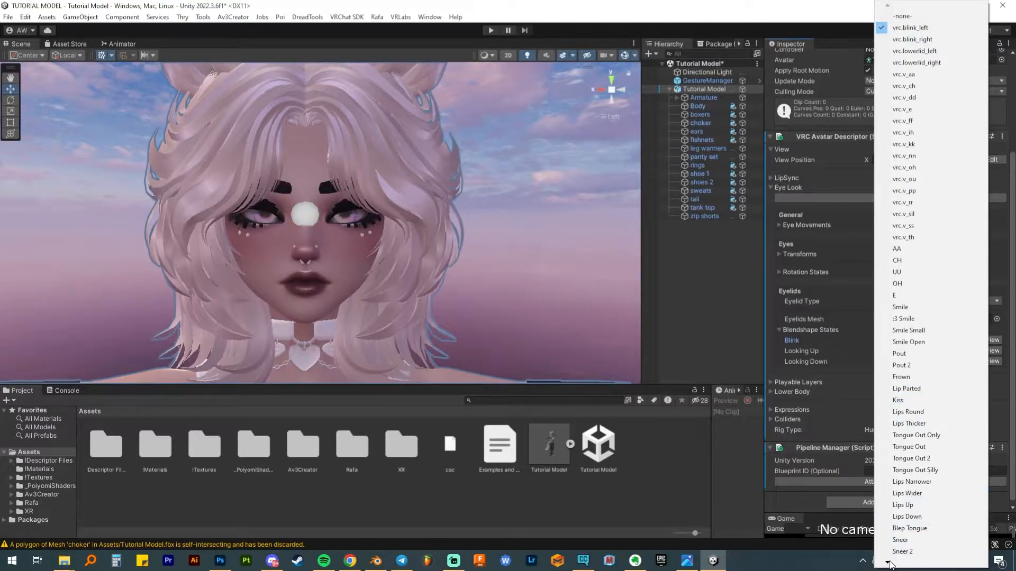
pyautogui.moveTo(889, 564)
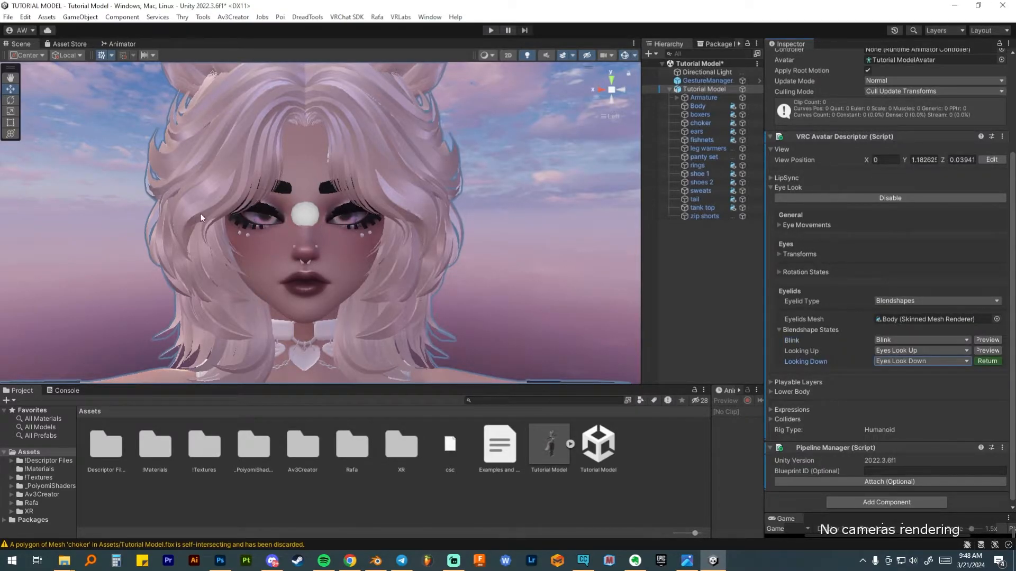
pyautogui.click(986, 361)
pyautogui.click(987, 351)
pyautogui.click(987, 351)
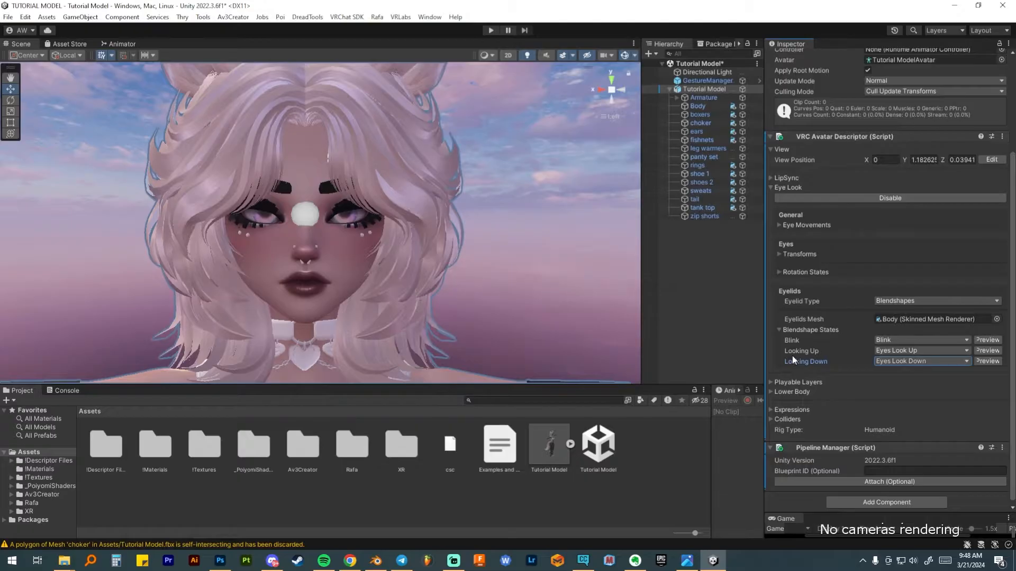
# Collapse the Blendshape States and Eye Look settings of the avatar descriptor and save the scene
pyautogui.click(779, 329)
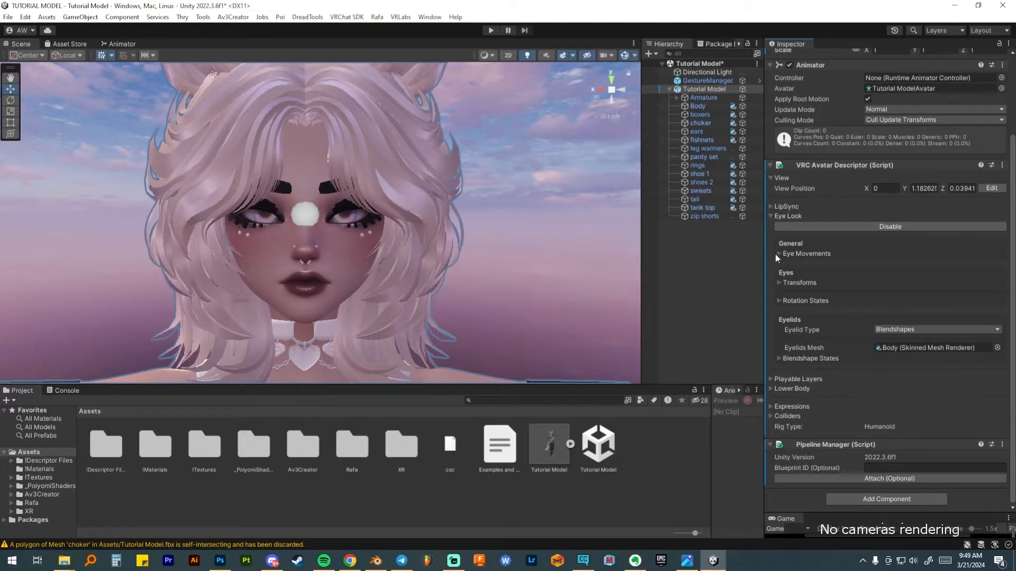
pyautogui.click(769, 216)
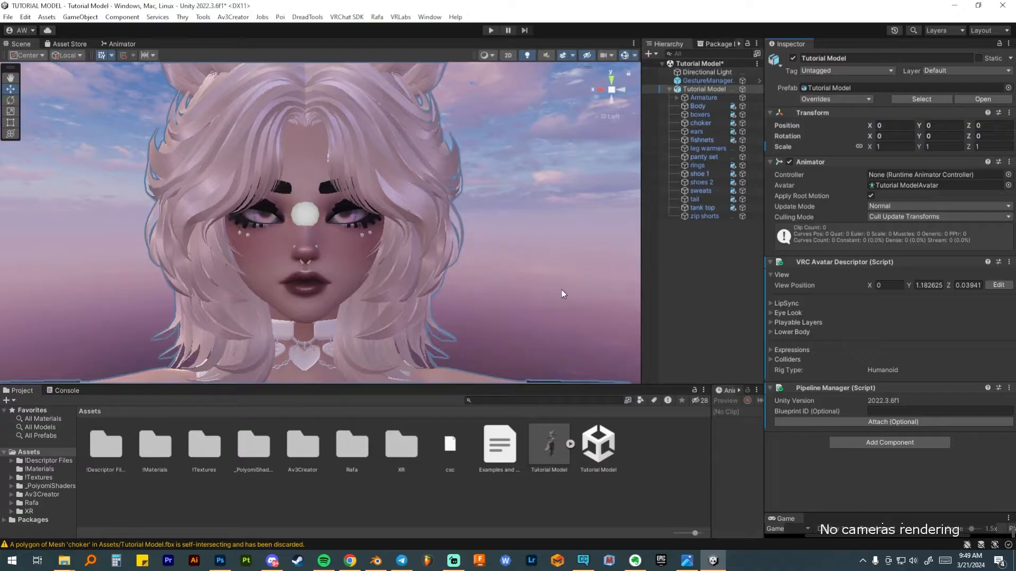
pyautogui.hotkey('ctrl', 's')
# Expand the avatar descriptor's Playable Layers and enable their customization
pyautogui.click(770, 322)
pyautogui.click(862, 334)
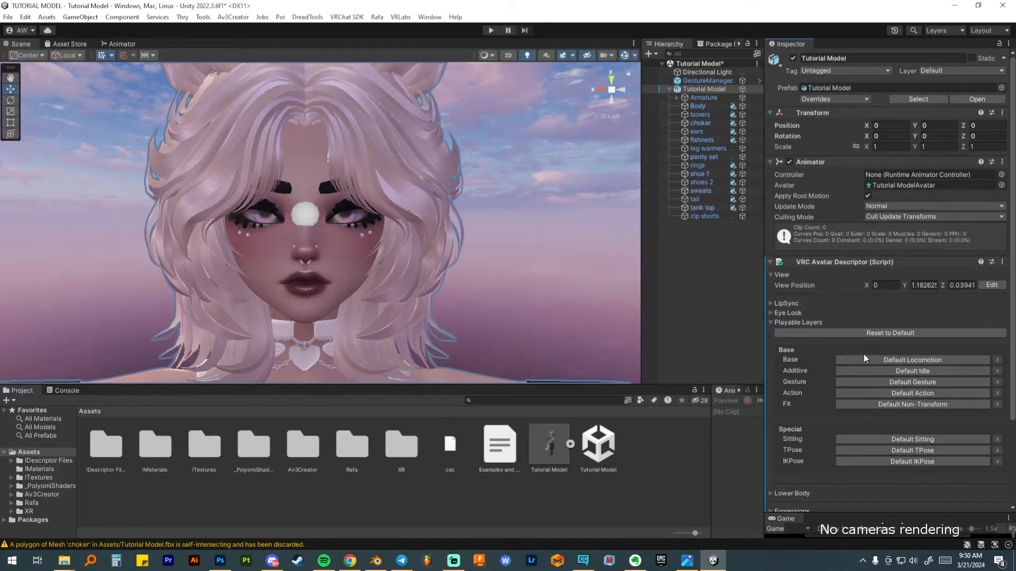
pyautogui.scroll(-5, 377, 298)
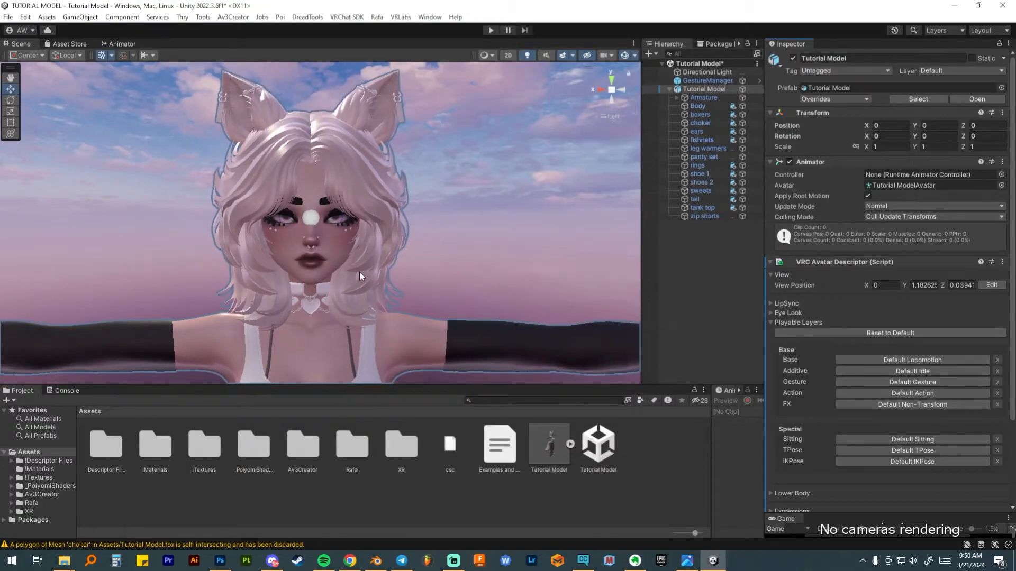
pyautogui.scroll(-3, 349, 309)
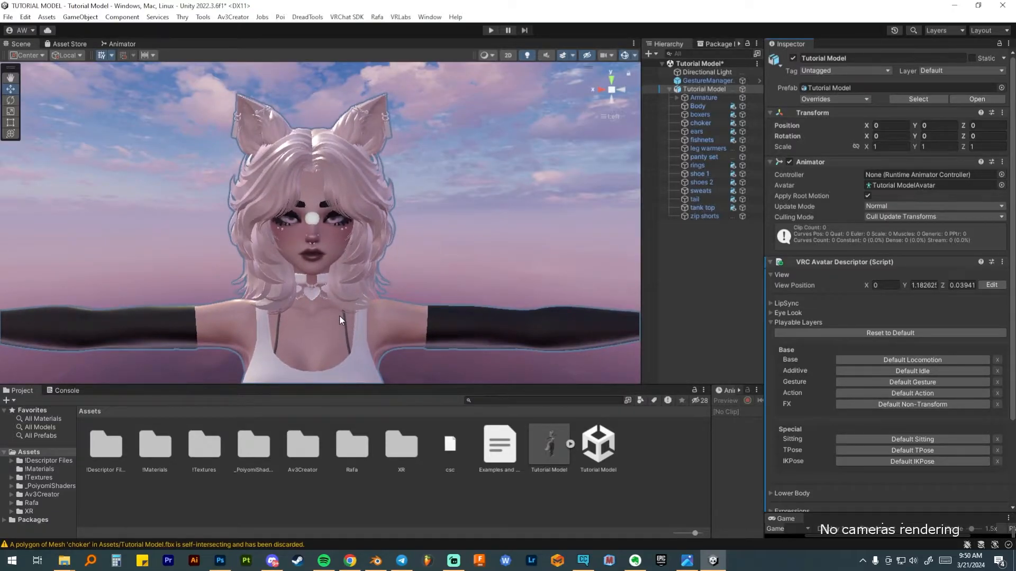
pyautogui.scroll(-2, 339, 317)
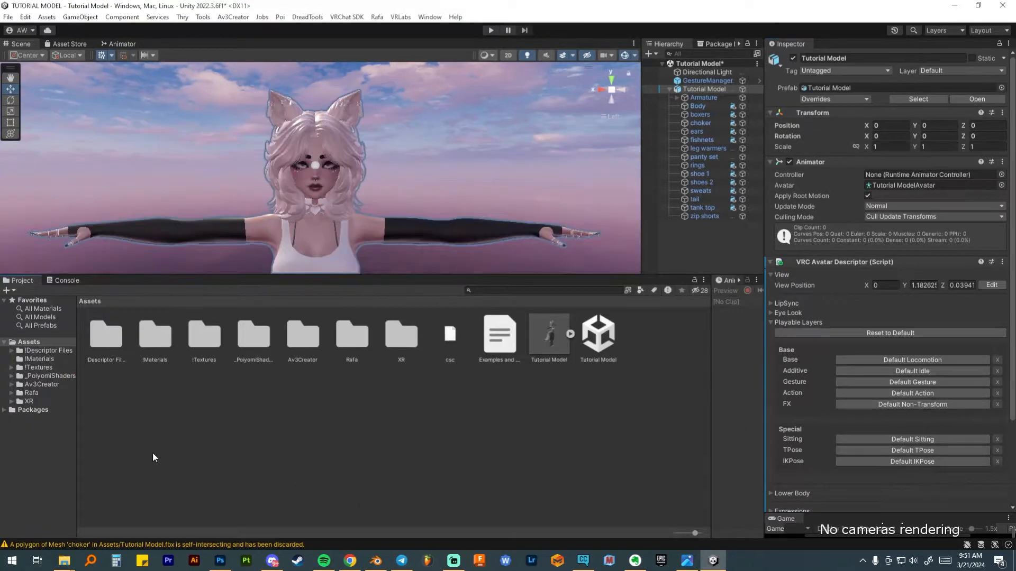
# In the !Descriptor Files folder, create a folder named Animations and move the AA Hand Gestures folder into it
pyautogui.doubleClick(104, 345)
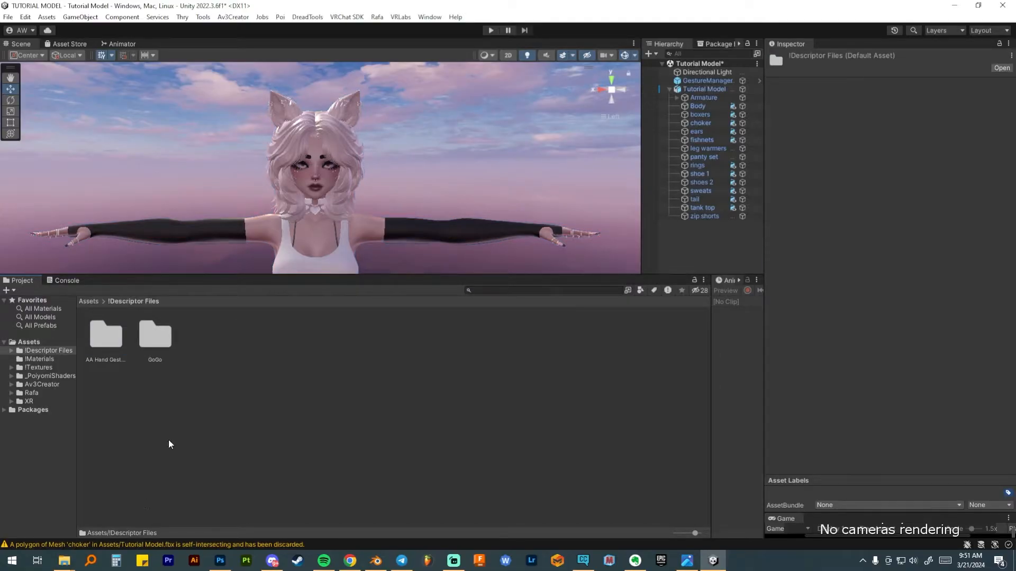
pyautogui.click(156, 334)
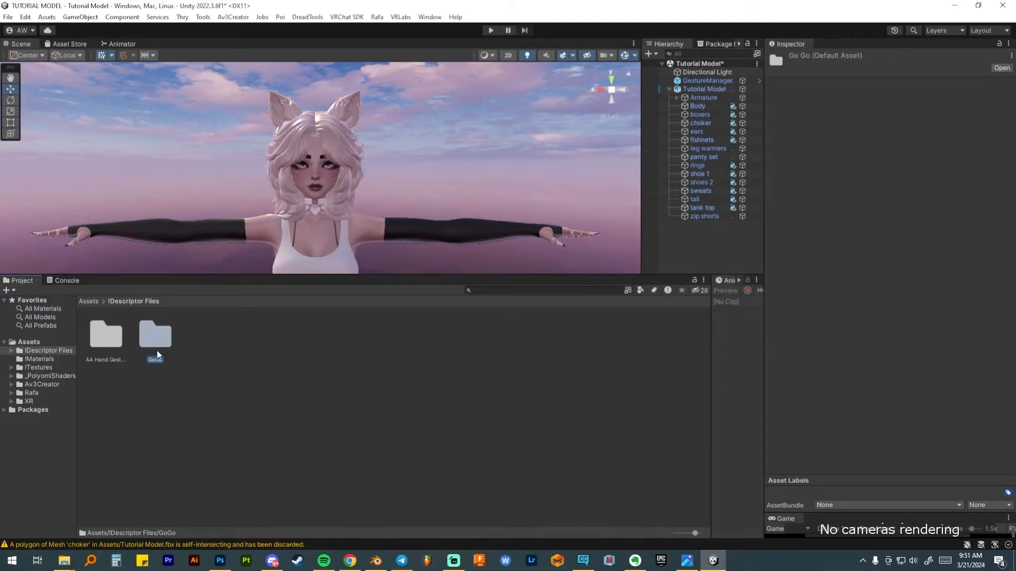
pyautogui.click(102, 338)
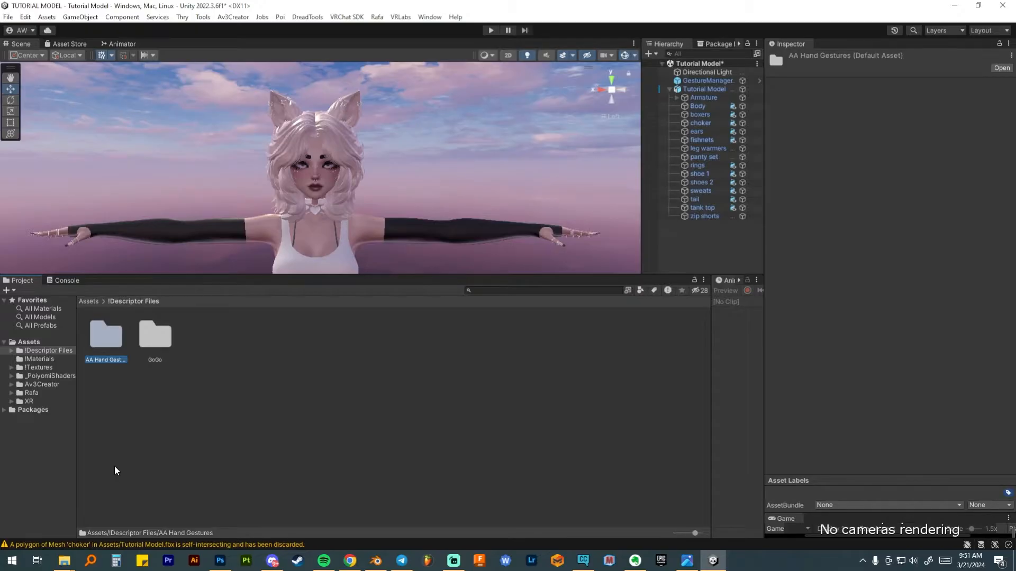
pyautogui.rightClick(231, 345)
pyautogui.moveTo(320, 212)
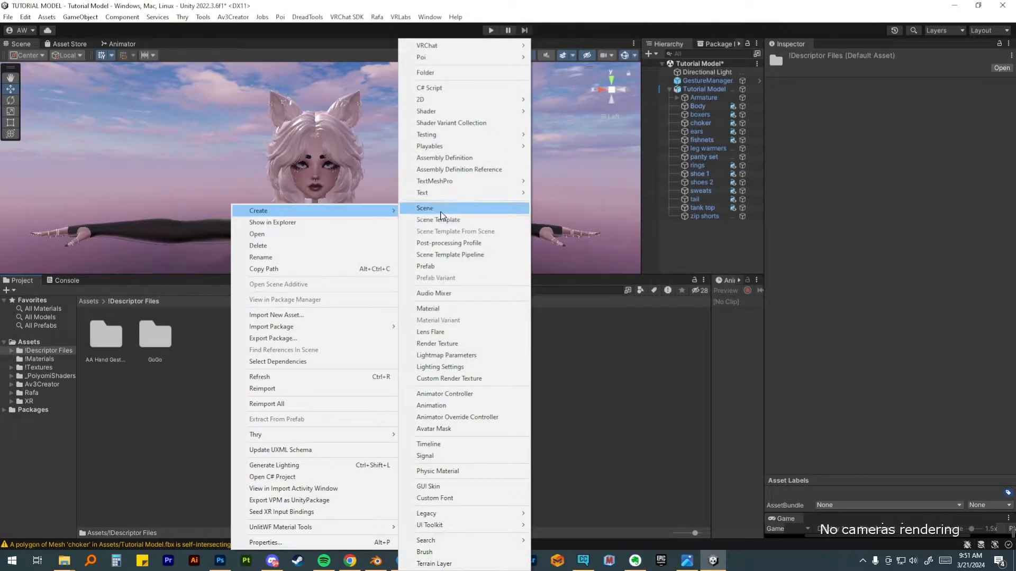
pyautogui.click(450, 74)
pyautogui.write('Animations')
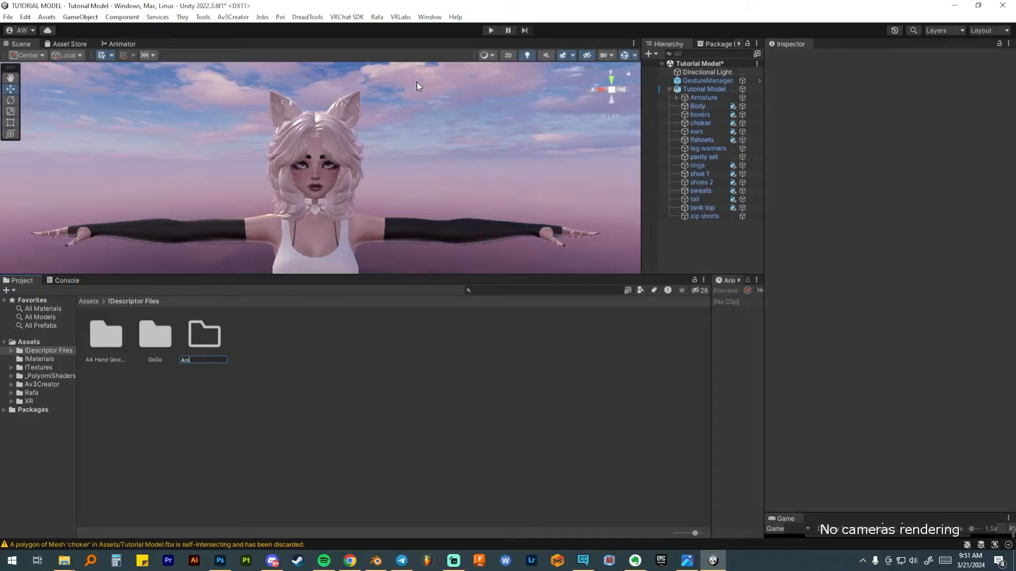
pyautogui.press('Return')
pyautogui.moveTo(100, 338); pyautogui.dragTo(153, 344)
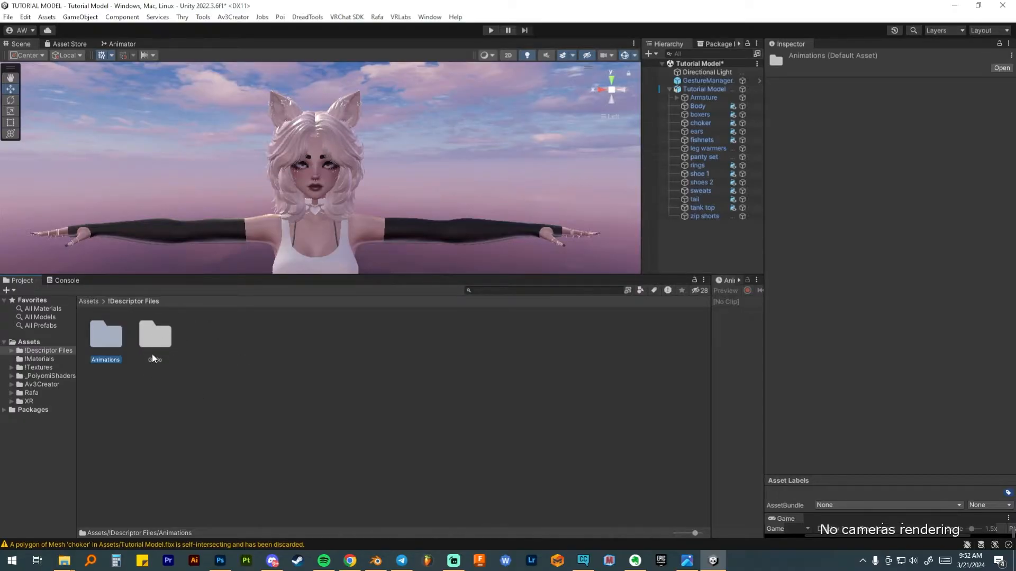
# Create a folder named Menus and Parameters inside !Descriptor Files
pyautogui.rightClick(215, 376)
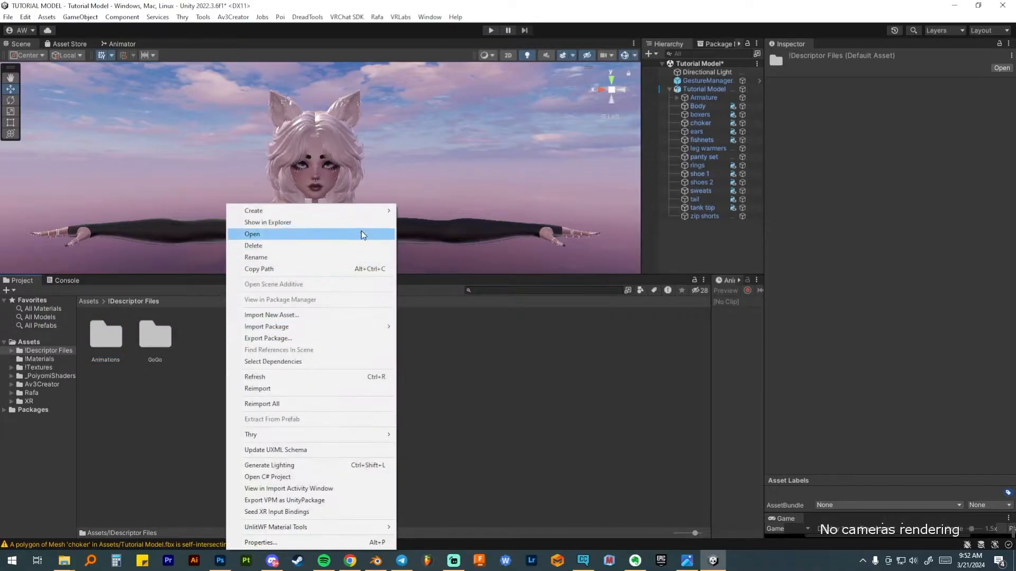
pyautogui.moveTo(372, 217)
pyautogui.click(418, 44)
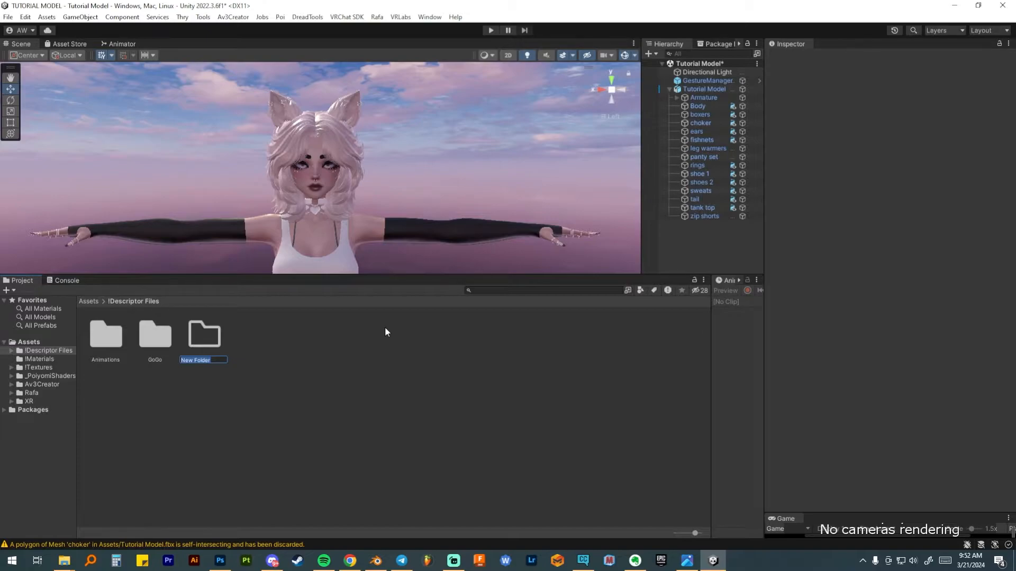
pyautogui.write('Menus and Pa...')
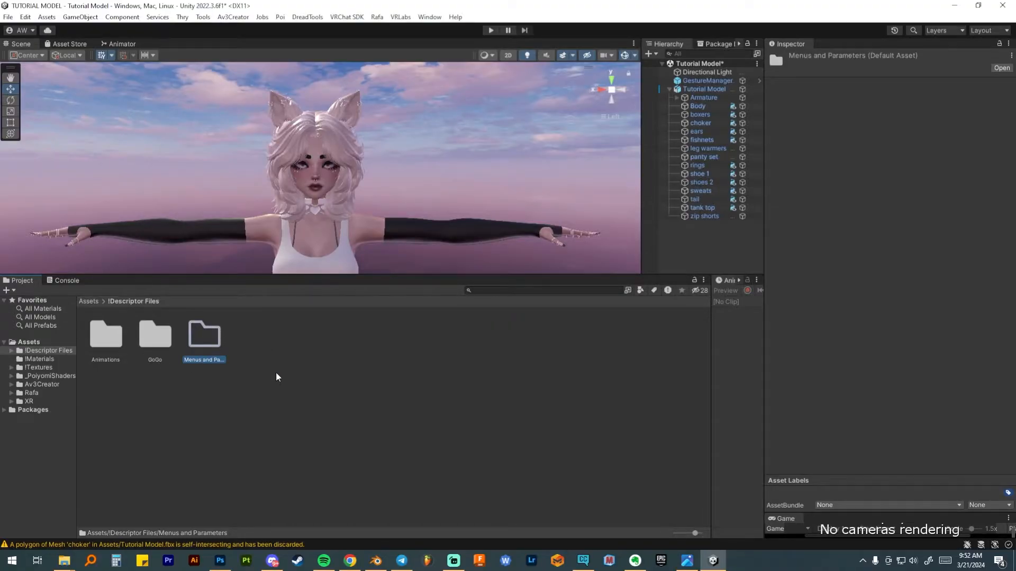
# Create a folder named Controllers inside !Descriptor Files
pyautogui.rightClick(253, 330)
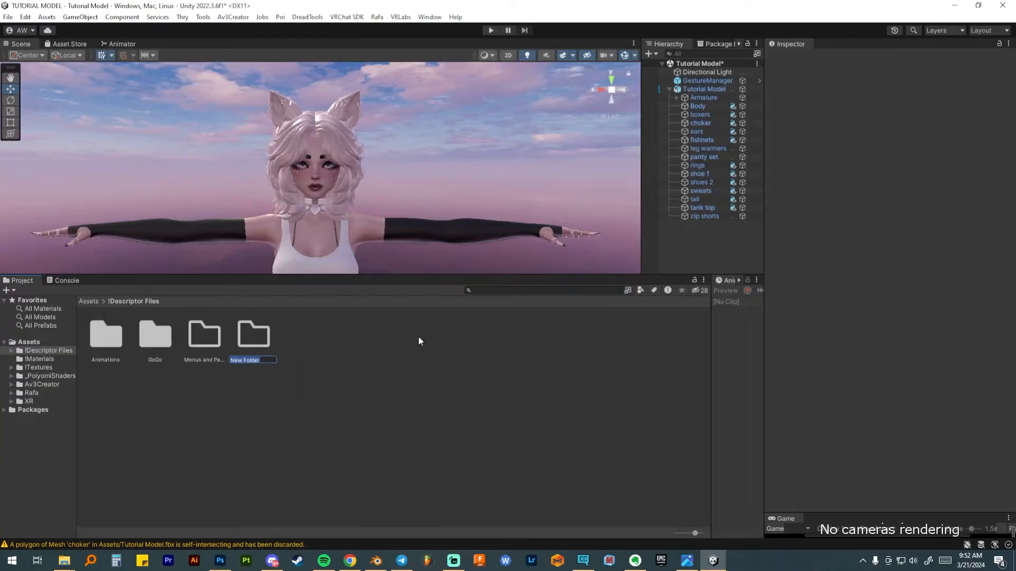
pyautogui.write('Controllers')
pyautogui.press('Return')
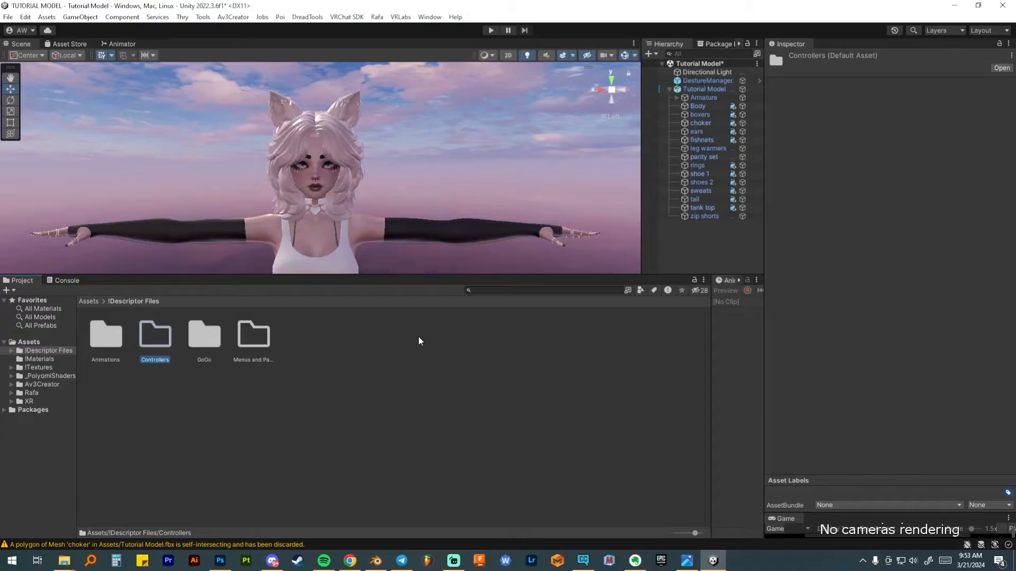
pyautogui.click(273, 415)
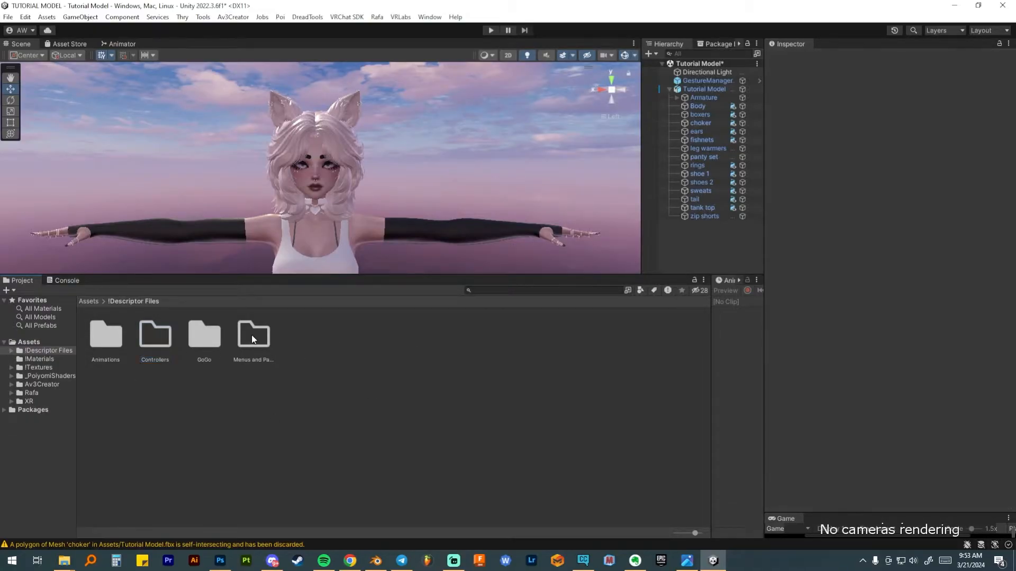
# In the Menus and Parameters folder, create a VRChat Expression Parameters asset named Parameters
pyautogui.doubleClick(253, 339)
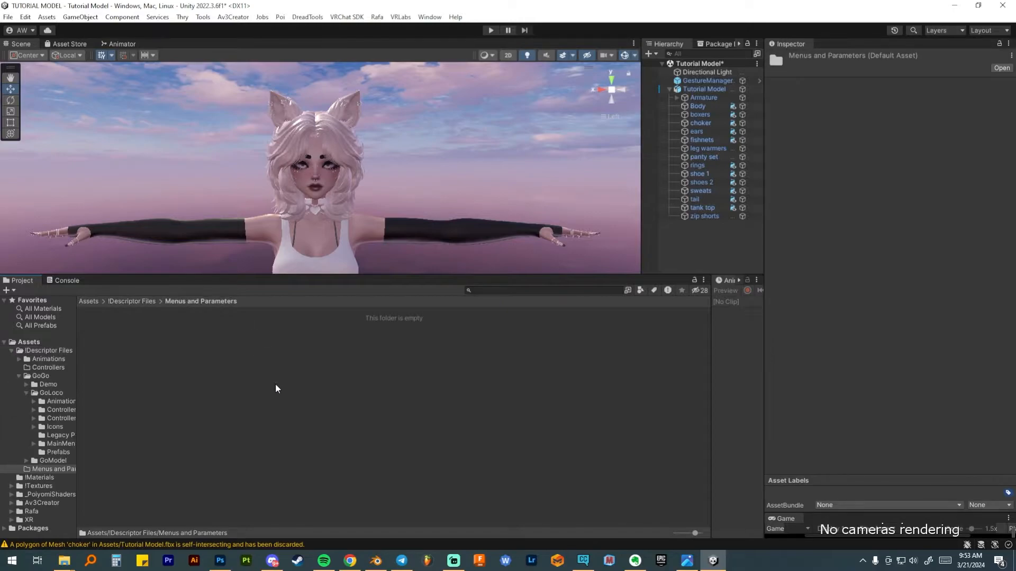
pyautogui.rightClick(284, 345)
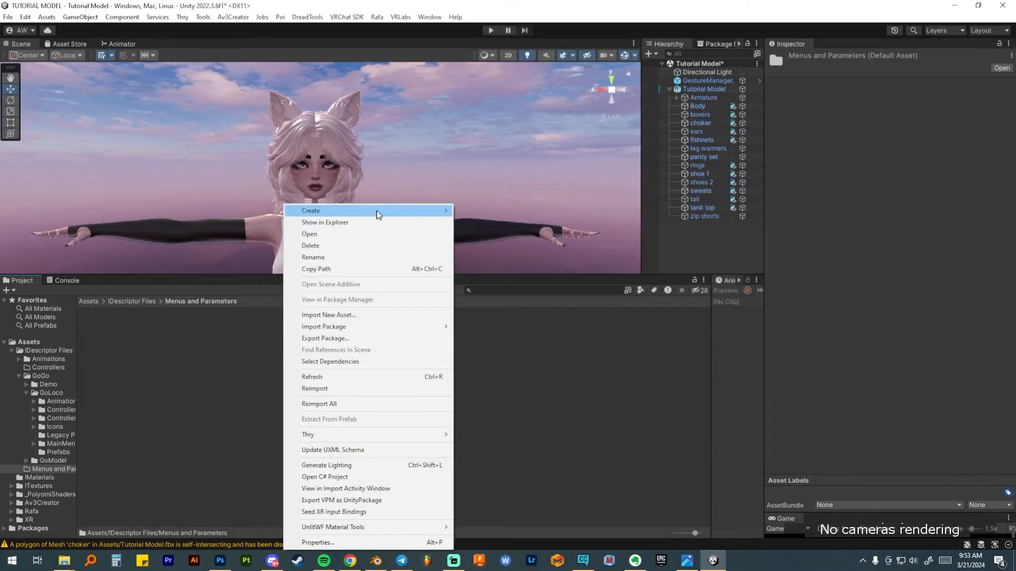
pyautogui.moveTo(405, 219)
pyautogui.moveTo(529, 46)
pyautogui.moveTo(616, 46)
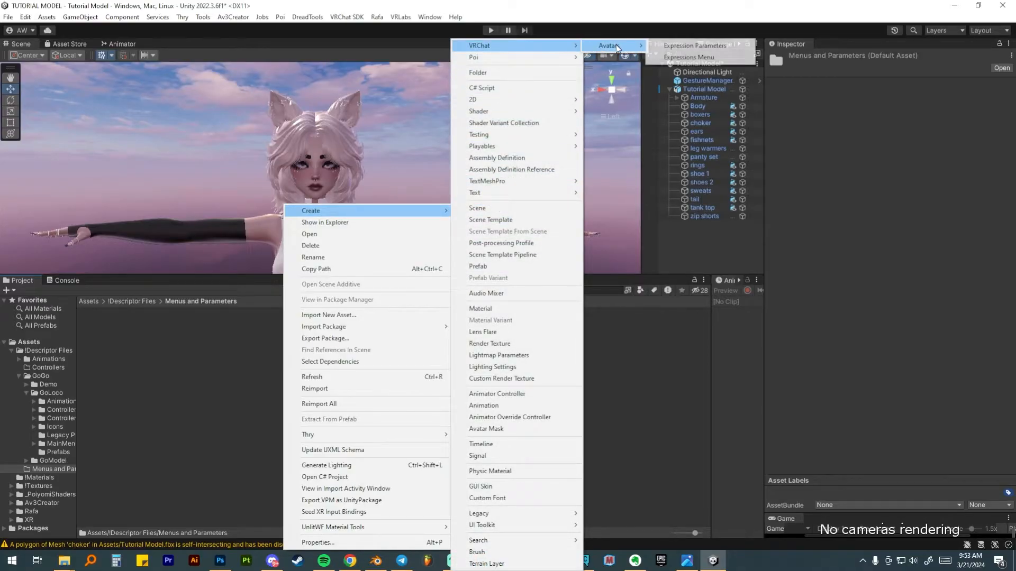
pyautogui.click(691, 45)
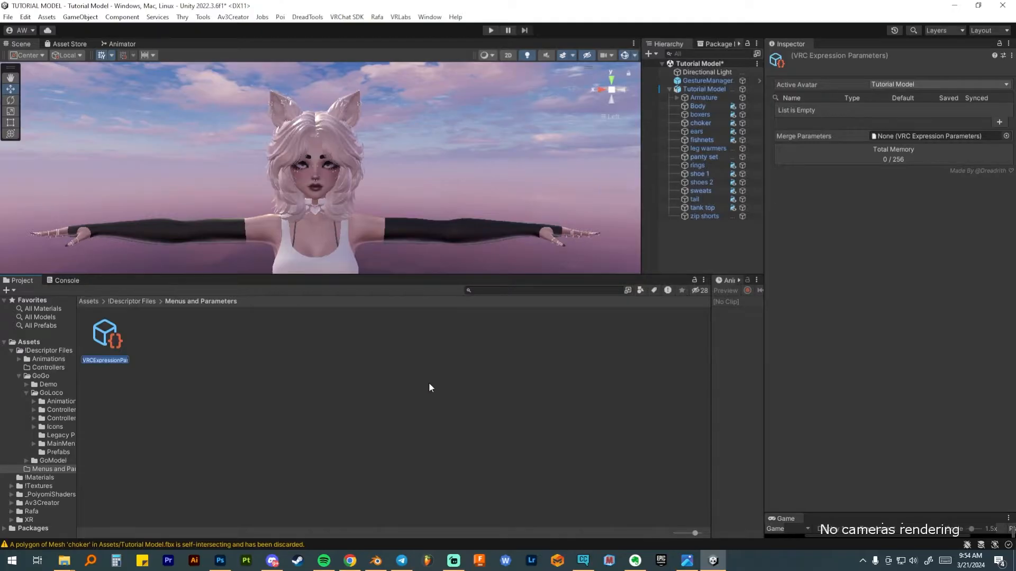
pyautogui.write('Parameters')
pyautogui.press('Return')
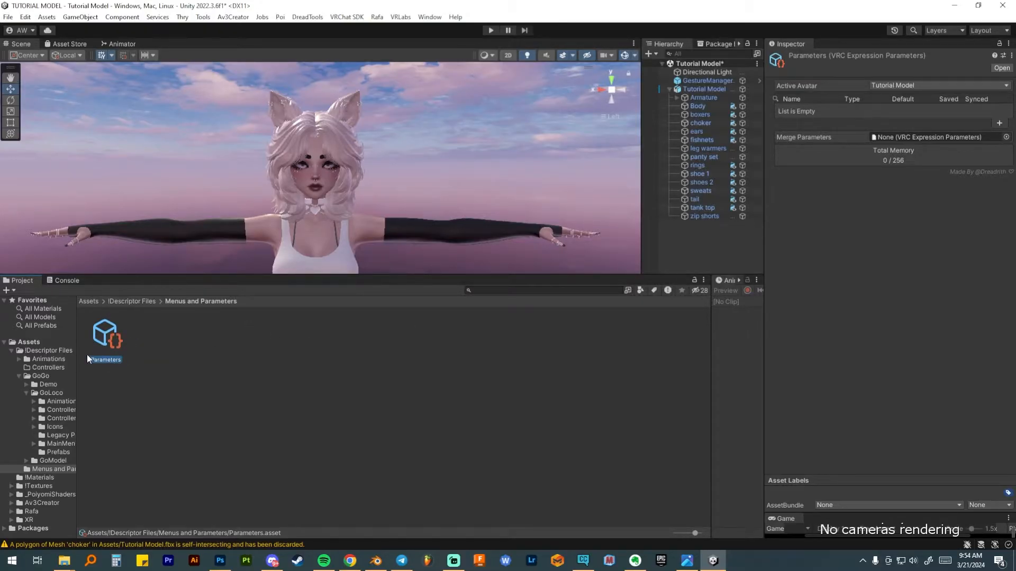
# Create a VRChat Expressions Menu asset named Top Layer Menu in the Menus and Parameters folder
pyautogui.rightClick(189, 335)
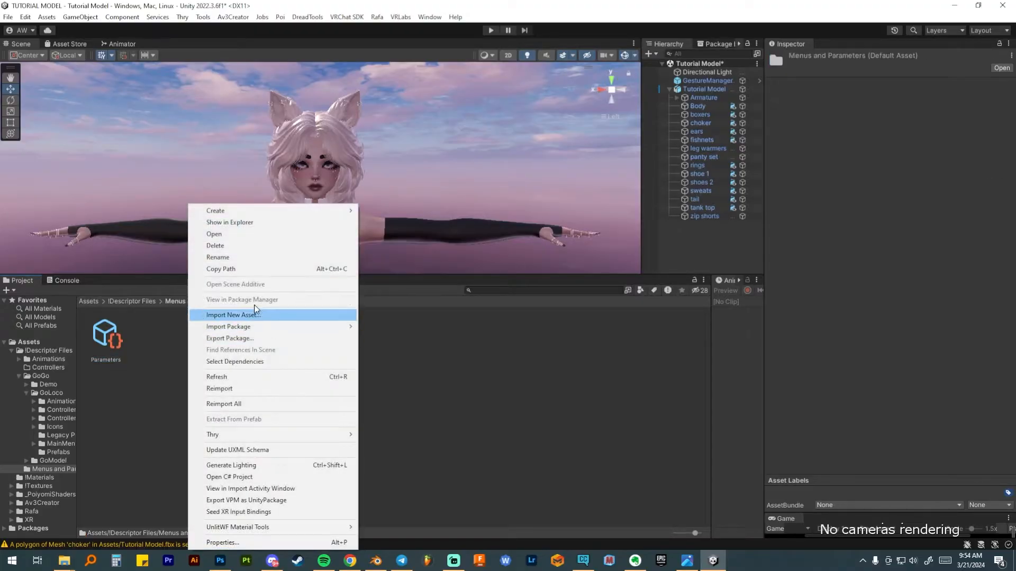
pyautogui.moveTo(284, 212)
pyautogui.moveTo(415, 48)
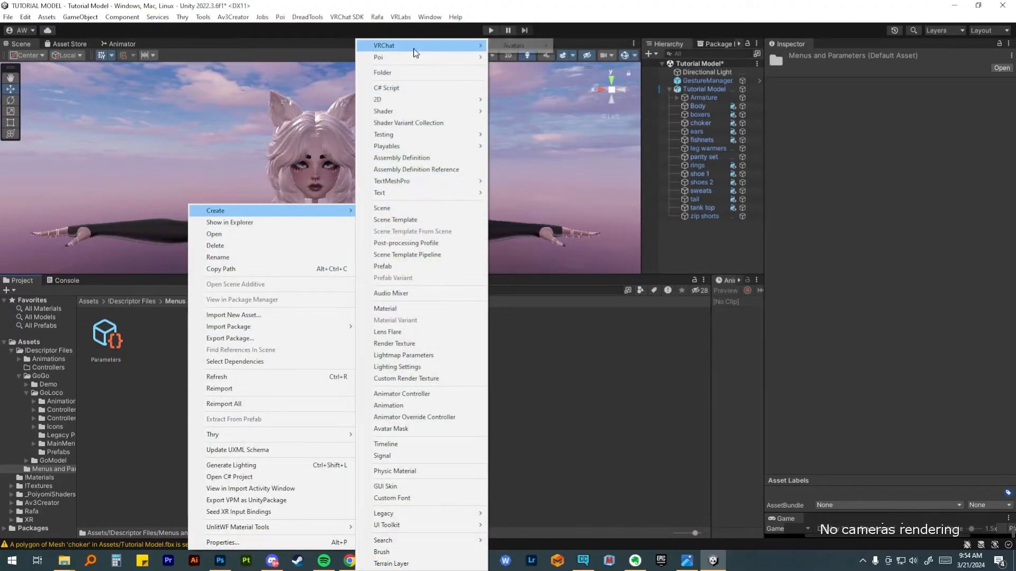
pyautogui.moveTo(539, 47)
pyautogui.click(585, 56)
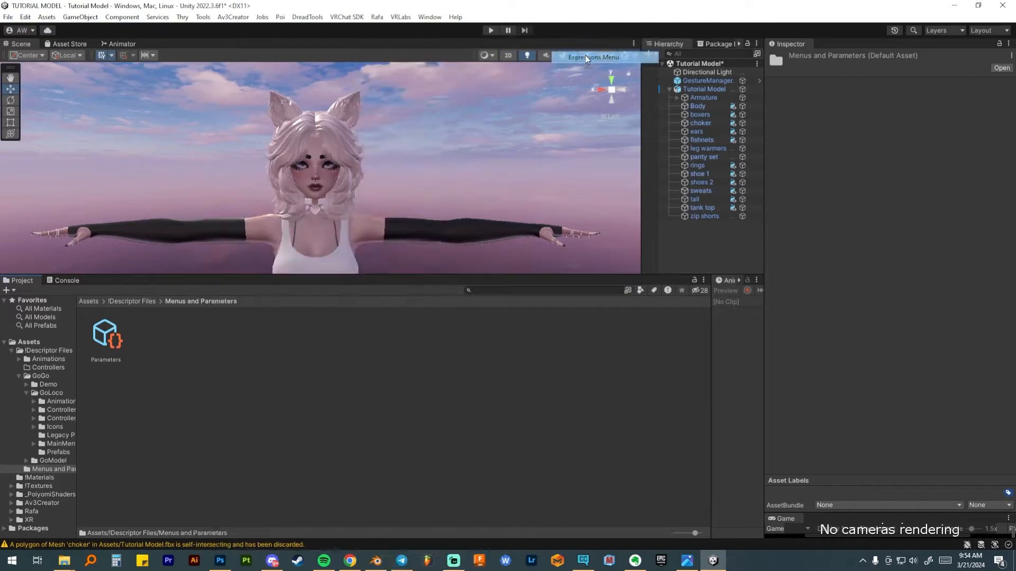
pyautogui.write('T')
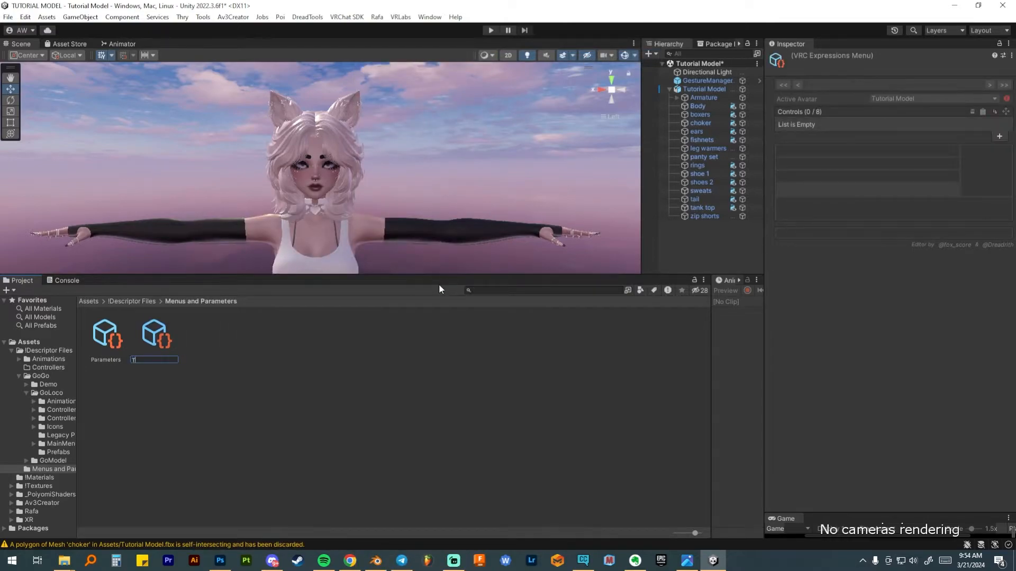
pyautogui.write('op Layer Menu')
pyautogui.press('Return')
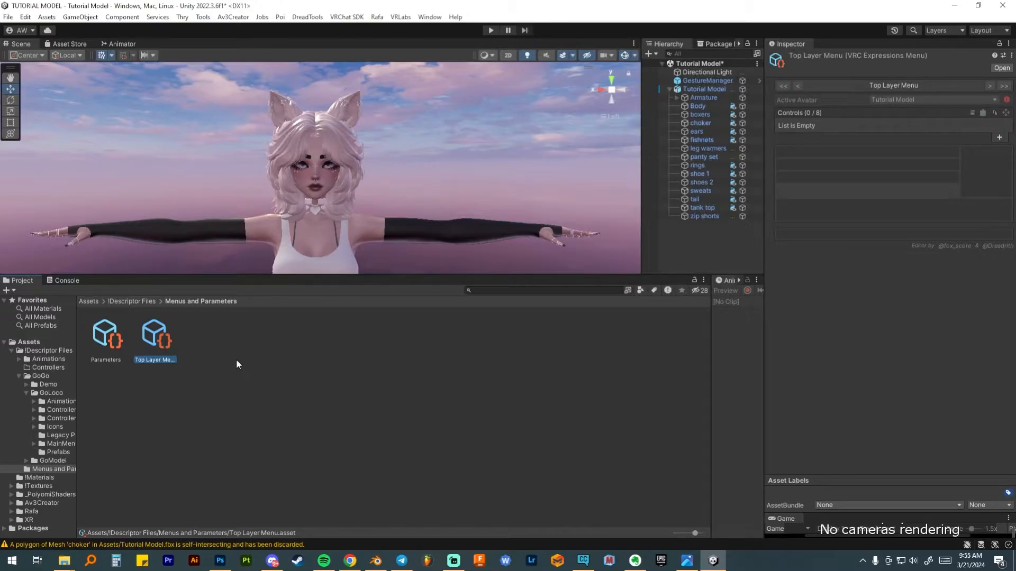
# Widen the Hierarchy panel and duplicate the Top Layer Menu asset in the Menus and Parameters folder
pyautogui.moveTo(639, 162); pyautogui.dragTo(601, 185)
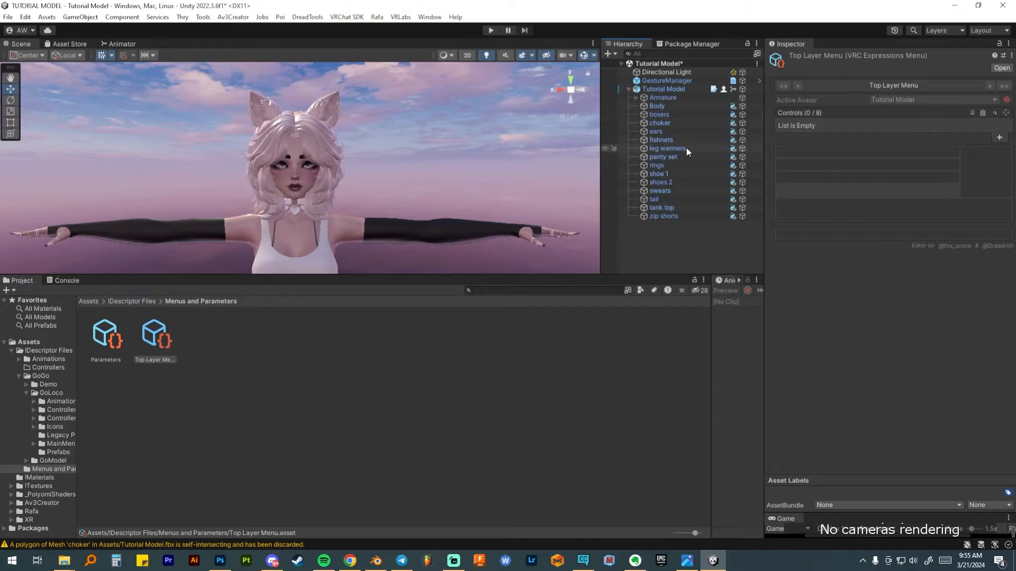
pyautogui.click(270, 359)
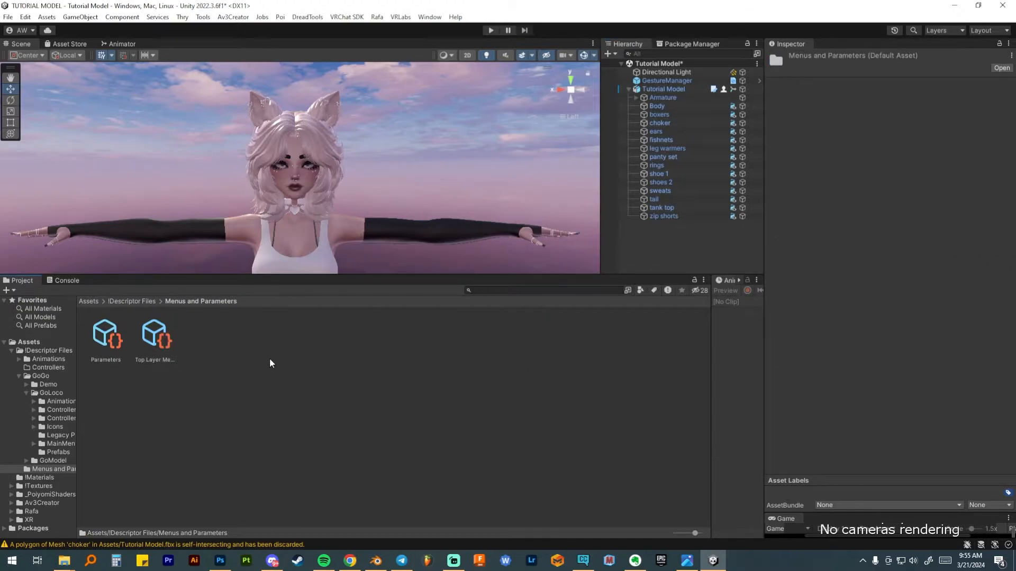
pyautogui.click(152, 330)
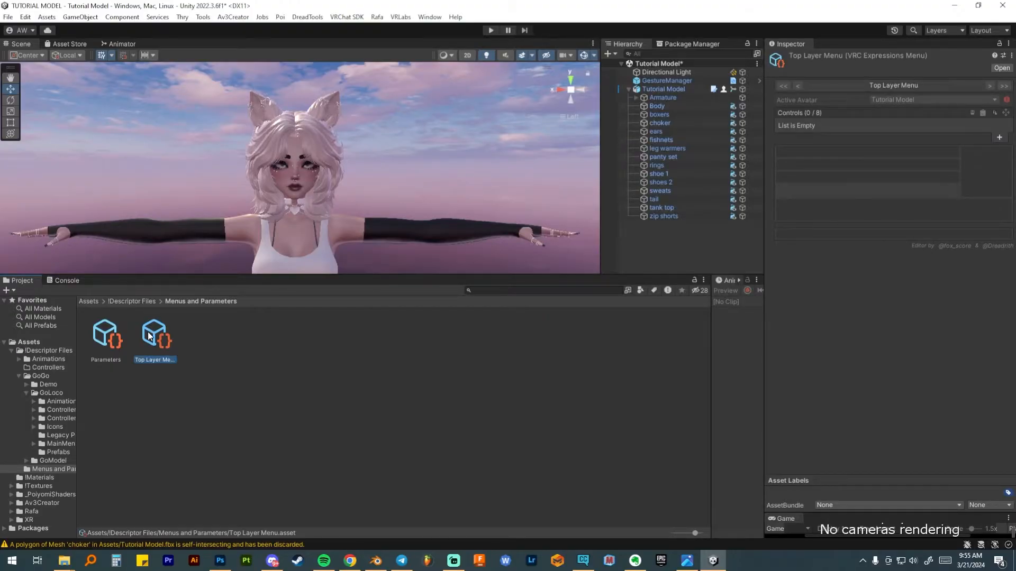
pyautogui.hotkey('ctrl', 'd')
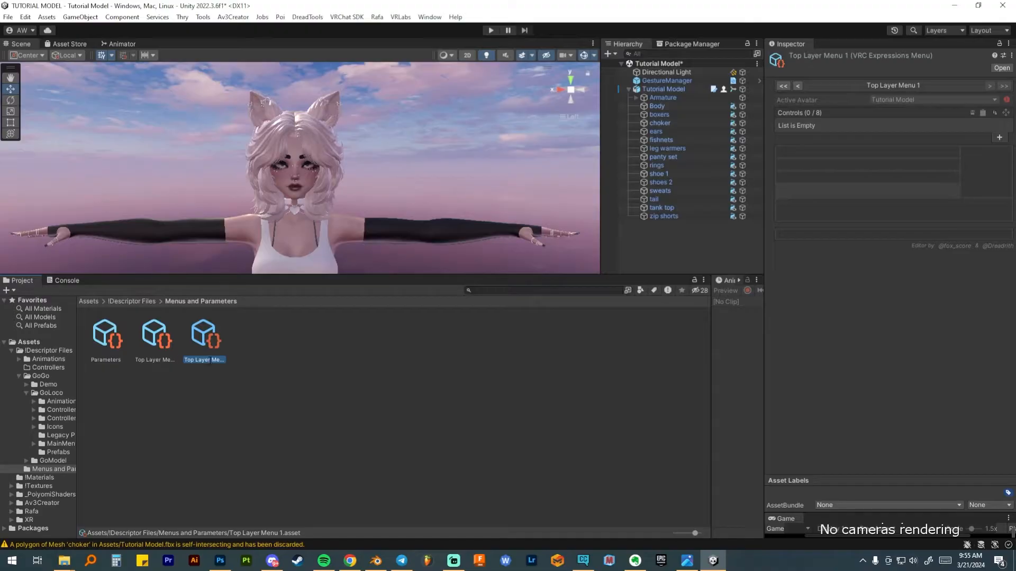
# Name the duplicated menu asset Clothing, and make another copy named Accessories in the Menus and Parameters folder
pyautogui.write('Clothing')
pyautogui.press('Return')
pyautogui.hotkey('ctrl', 'v')
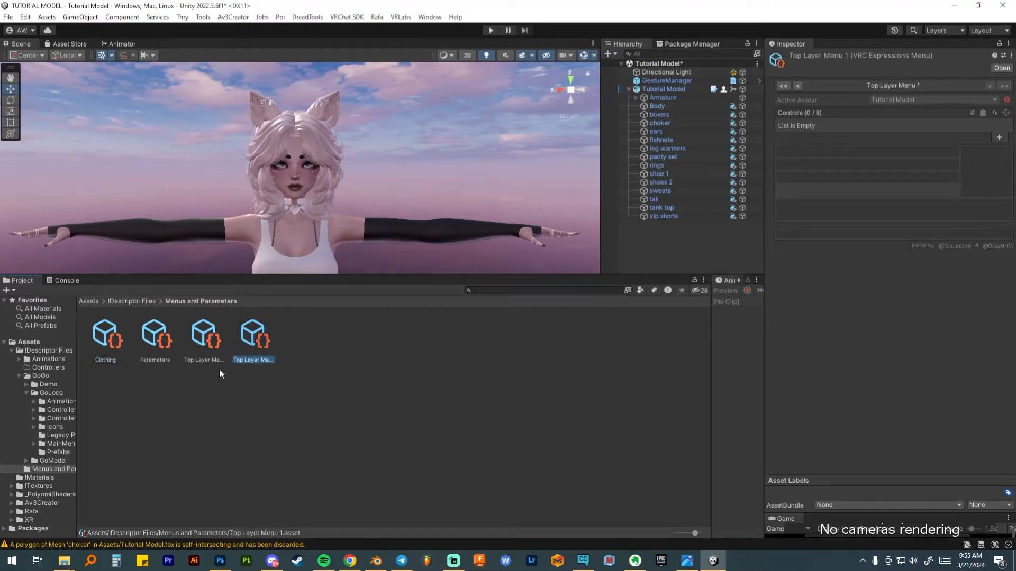
pyautogui.click(239, 362)
pyautogui.write('Accessories')
pyautogui.press('Return')
# Rename the Top Layer Menu asset to !Top Layer Menu
pyautogui.click(248, 364)
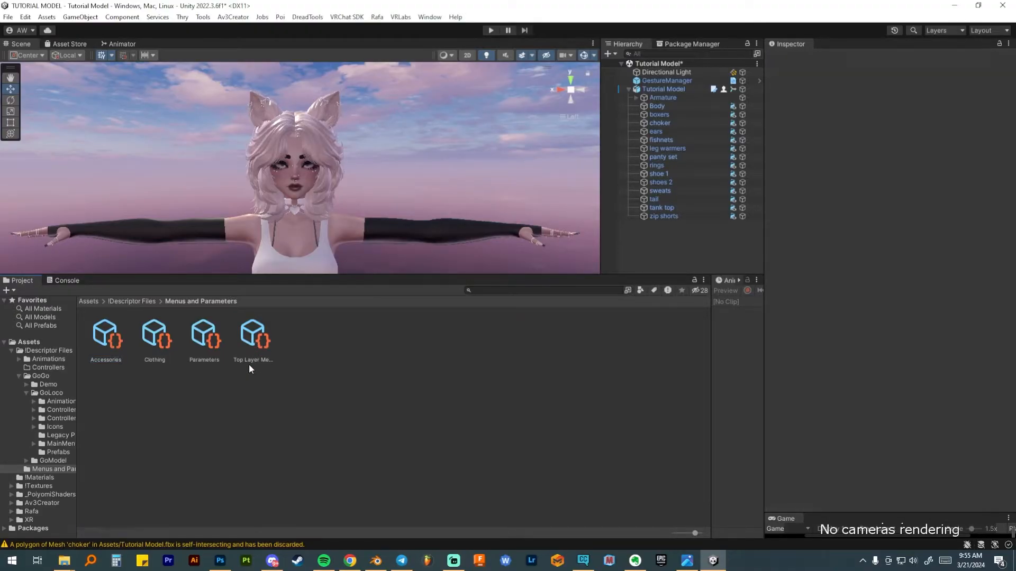
pyautogui.click(252, 361)
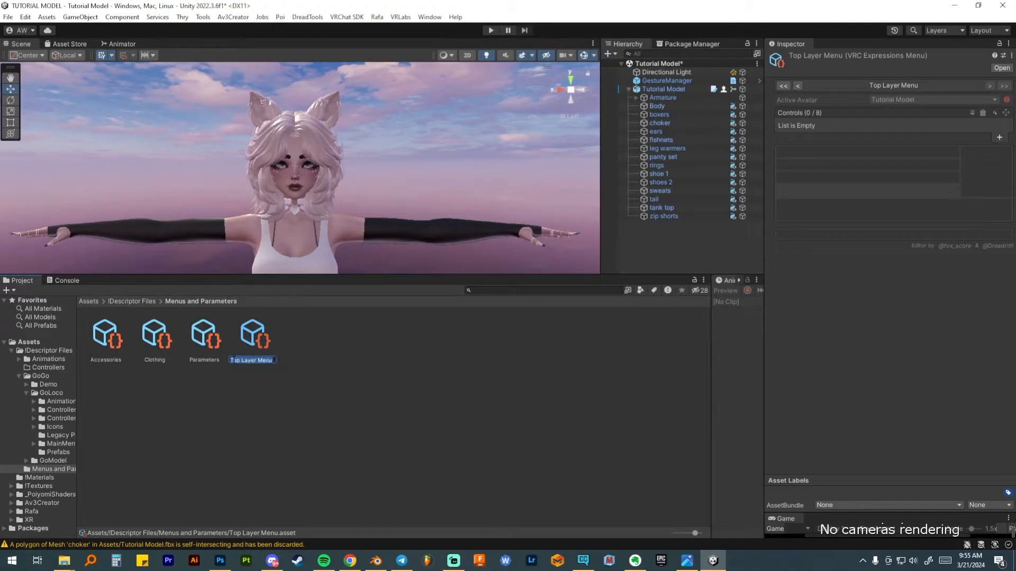
pyautogui.click(231, 361)
pyautogui.write('!')
pyautogui.press('Return')
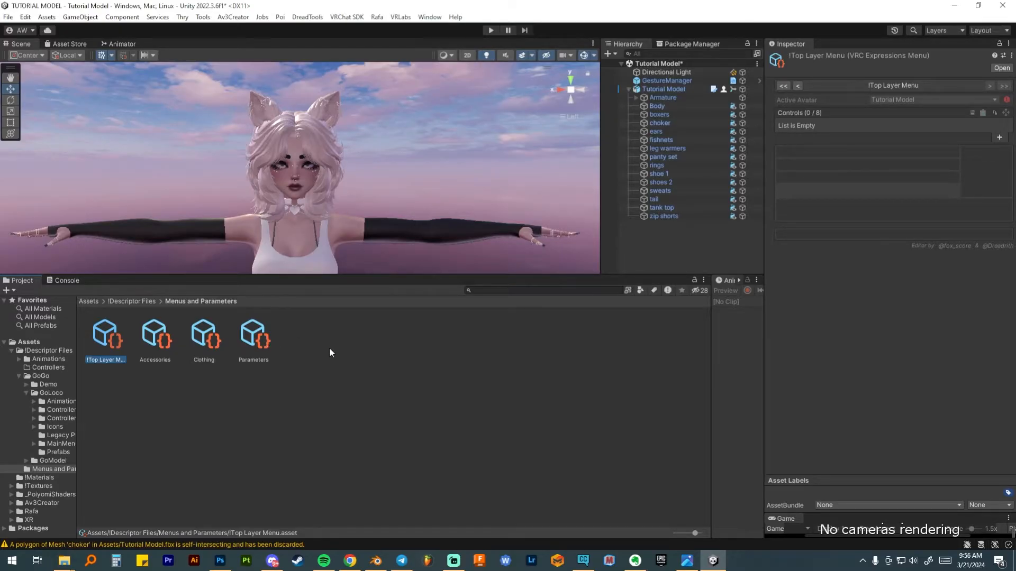
pyautogui.scroll(3, 325, 232)
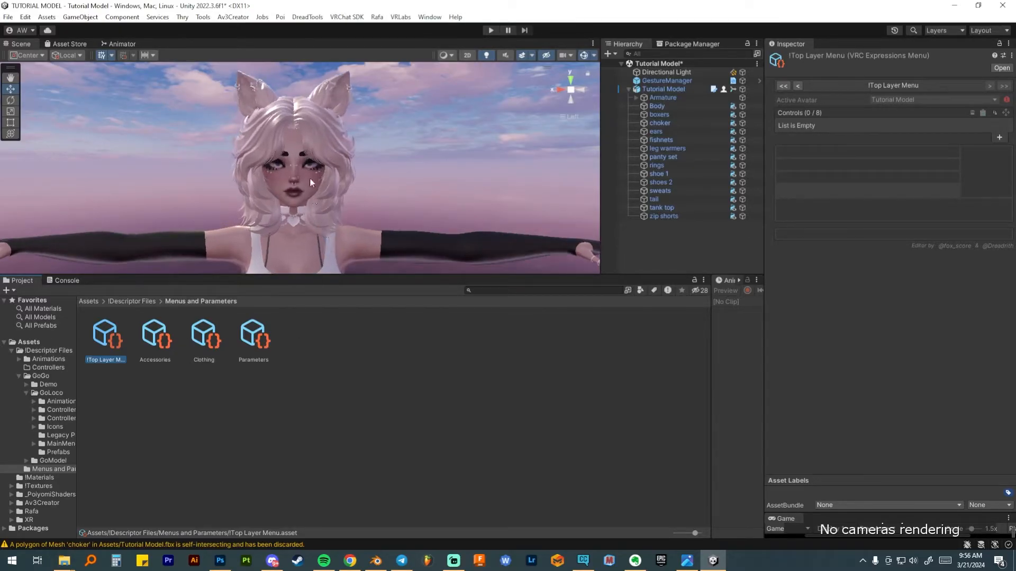
pyautogui.scroll(-2, 310, 191)
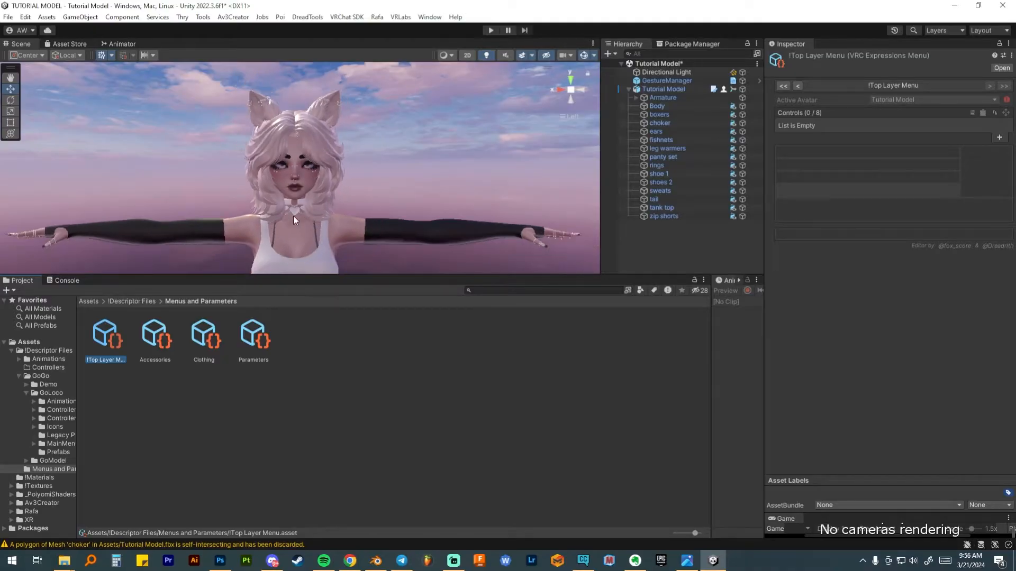
pyautogui.scroll(-2, 301, 239)
pyautogui.moveTo(301, 239); pyautogui.dragTo(299, 173, button='middle')
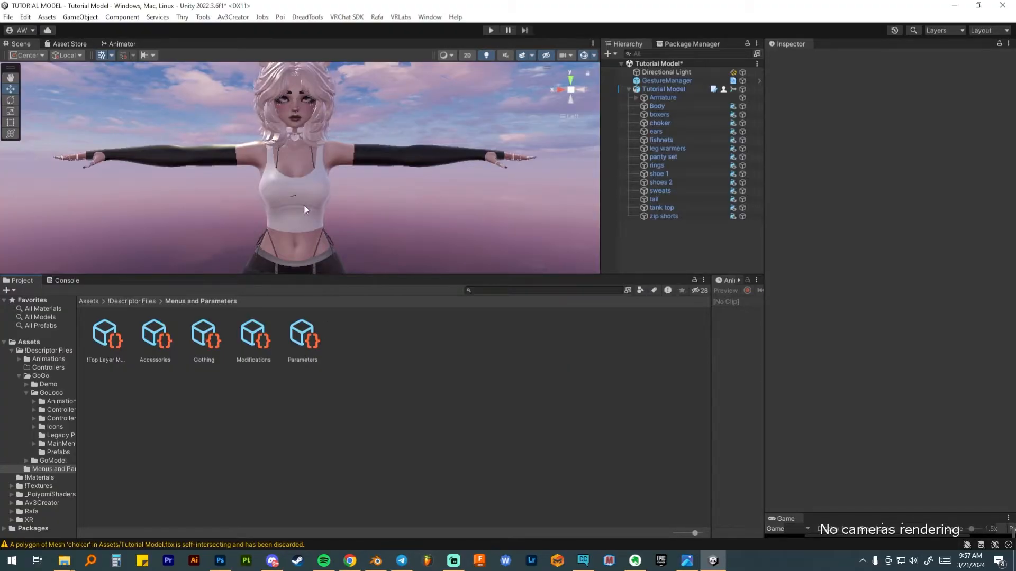
# Duplicate the Modifications menu asset and name the copy NSFW
pyautogui.click(355, 344)
pyautogui.click(254, 341)
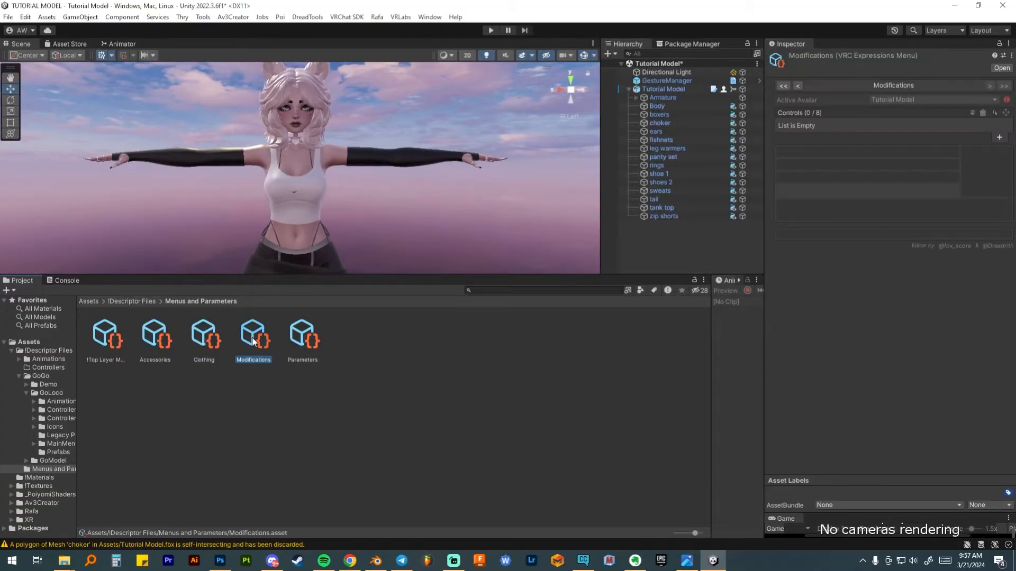
pyautogui.hotkey('ctrl', 'd')
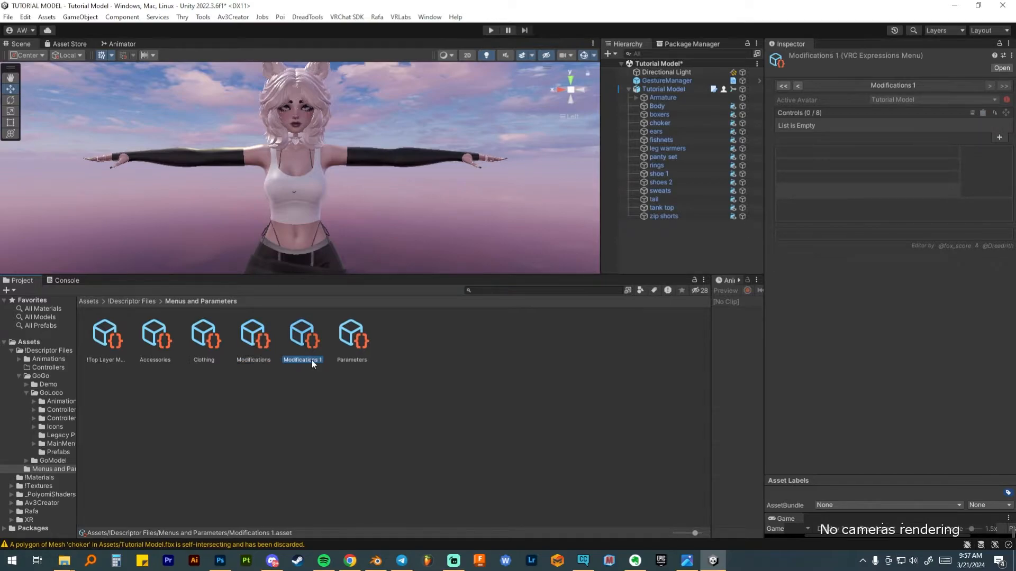
pyautogui.write('NSFW')
pyautogui.press('Return')
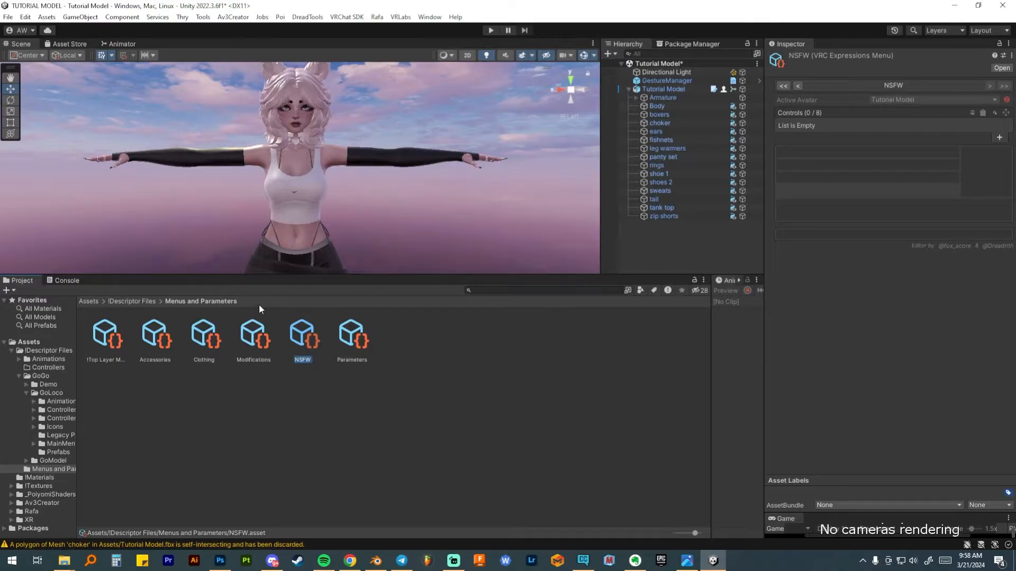
# Switch the sweats object under Tutorial Model off and back on to demonstrate a clothing toggle, and deselect it
pyautogui.click(105, 335)
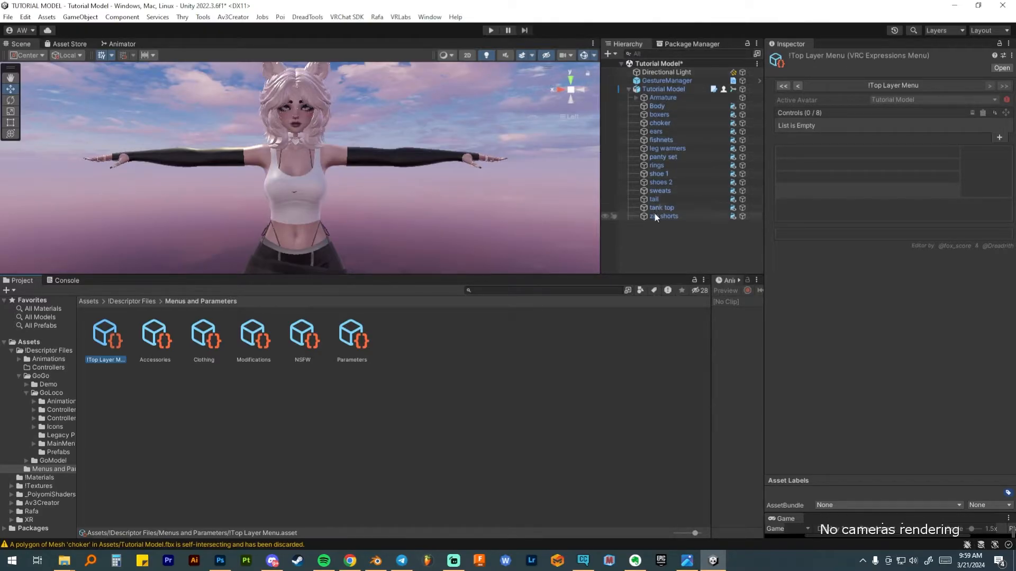
pyautogui.moveTo(466, 203); pyautogui.dragTo(484, 151, button='middle')
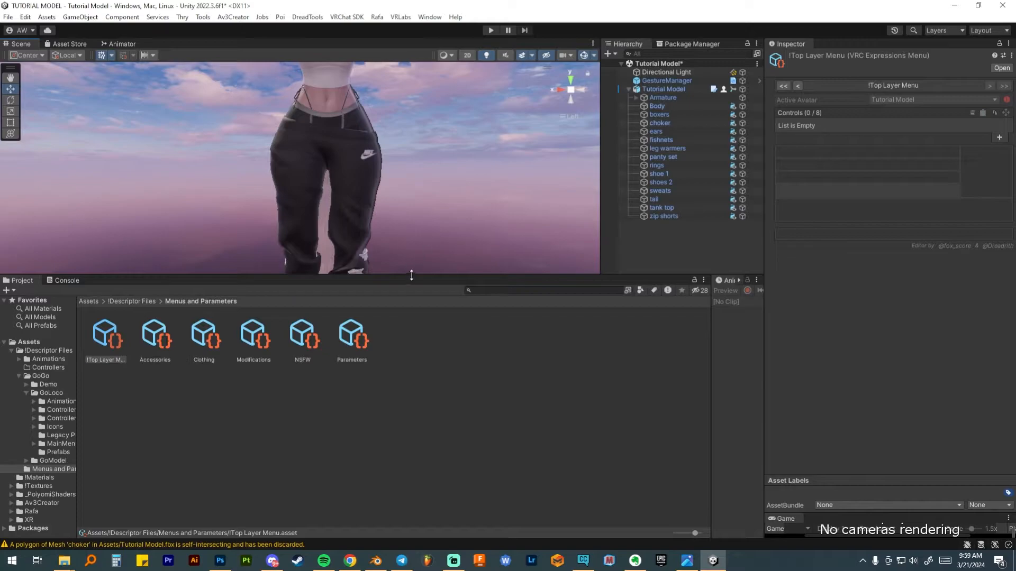
pyautogui.moveTo(411, 275); pyautogui.dragTo(412, 444)
pyautogui.moveTo(401, 154); pyautogui.dragTo(390, 216)
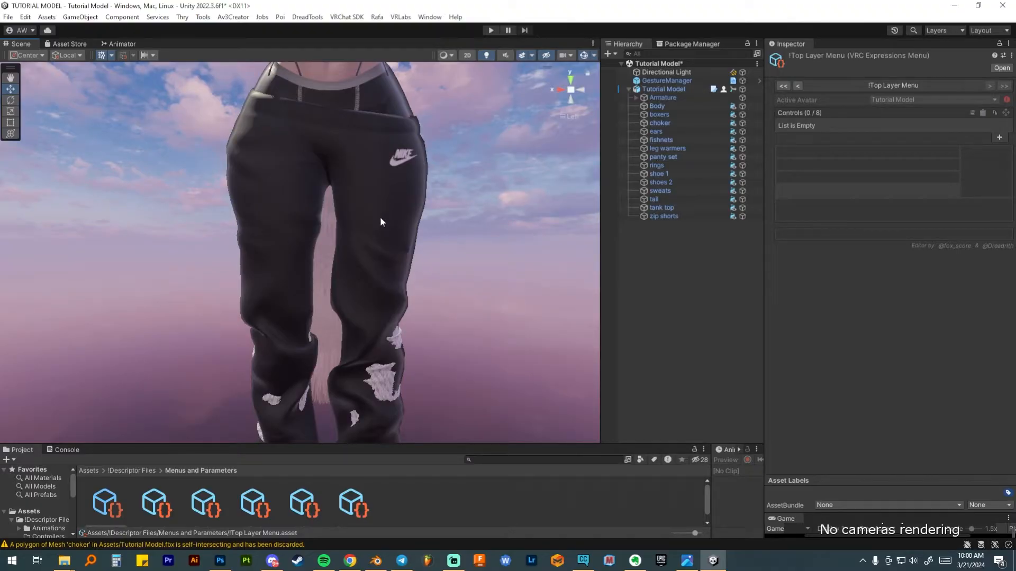
pyautogui.click(661, 191)
pyautogui.click(793, 59)
pyautogui.click(793, 58)
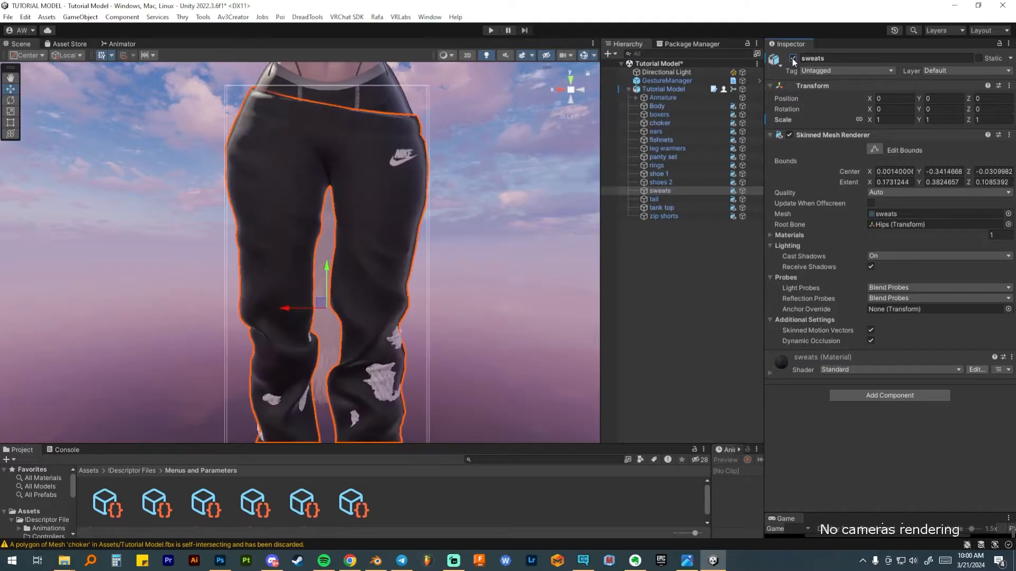
pyautogui.click(744, 192)
pyautogui.click(743, 191)
pyautogui.click(744, 191)
pyautogui.click(744, 191)
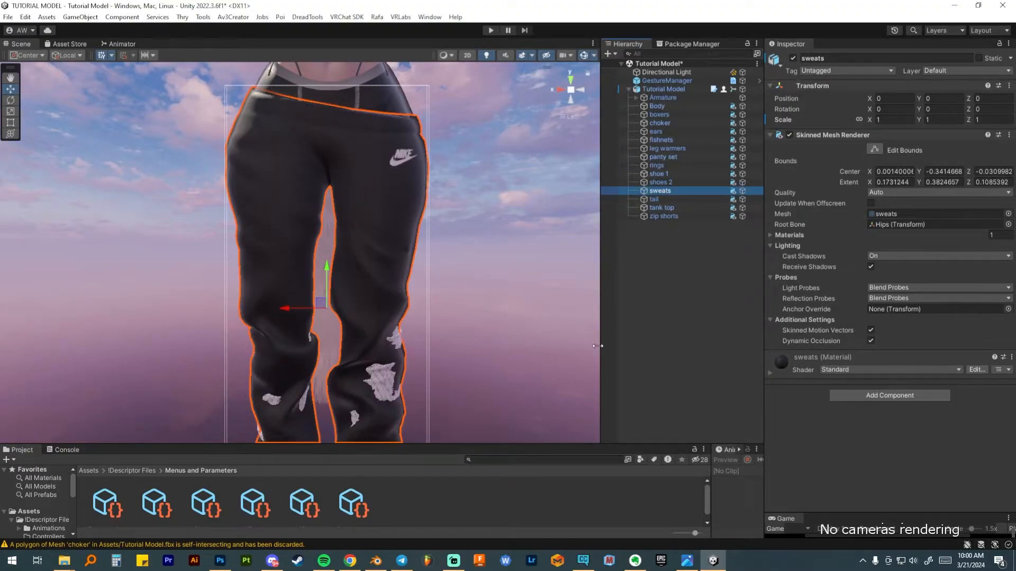
pyautogui.moveTo(512, 444); pyautogui.dragTo(512, 309)
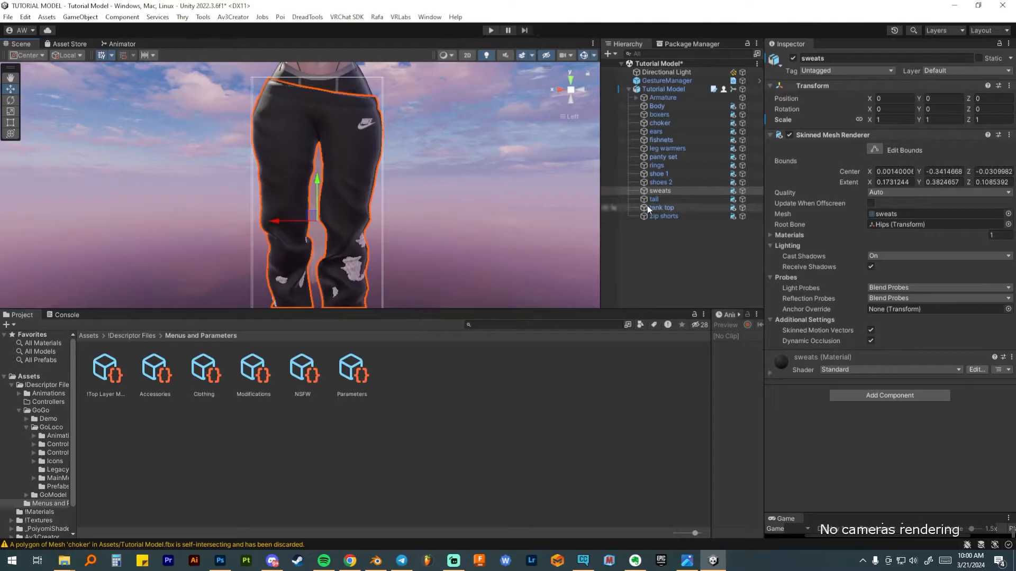
pyautogui.click(430, 176)
pyautogui.scroll(-5, 414, 174)
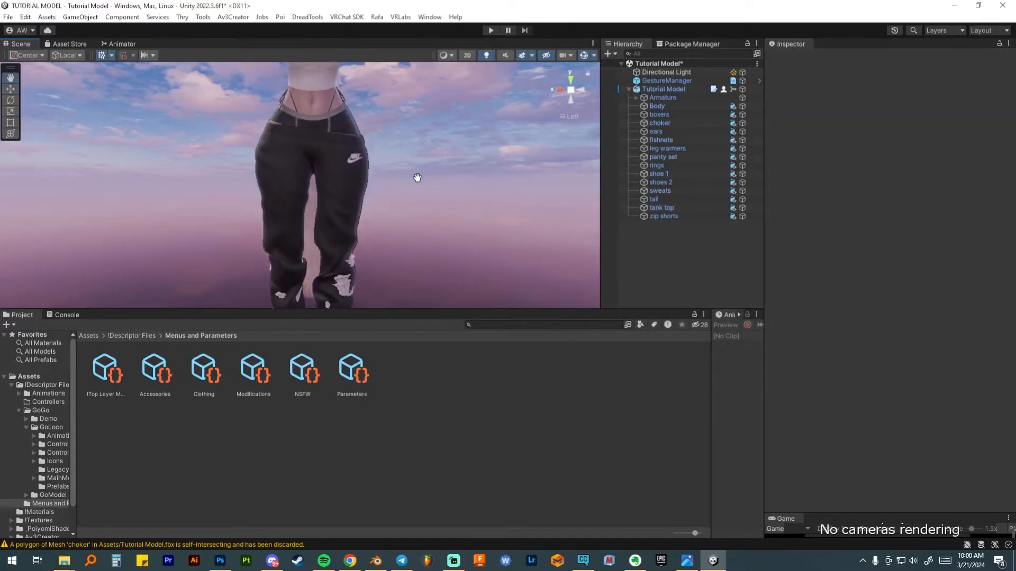
# Add a control to the !Top Layer Menu asset and name it Acessories
pyautogui.click(104, 369)
pyautogui.click(1000, 138)
pyautogui.click(1000, 138)
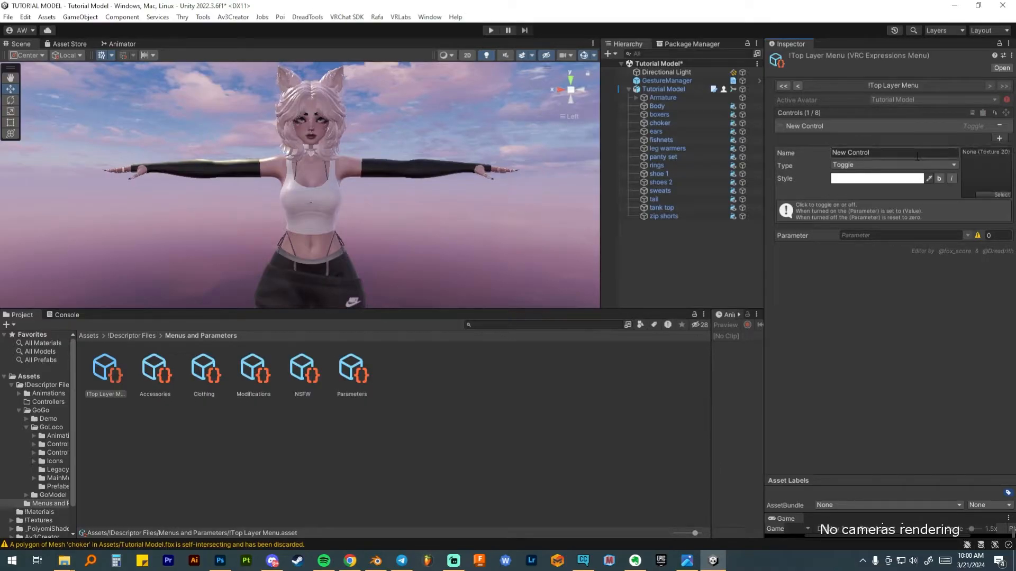
pyautogui.click(917, 156)
pyautogui.write('Acessories')
# Try the colour style on the new control's name with the hue at 302
pyautogui.click(892, 181)
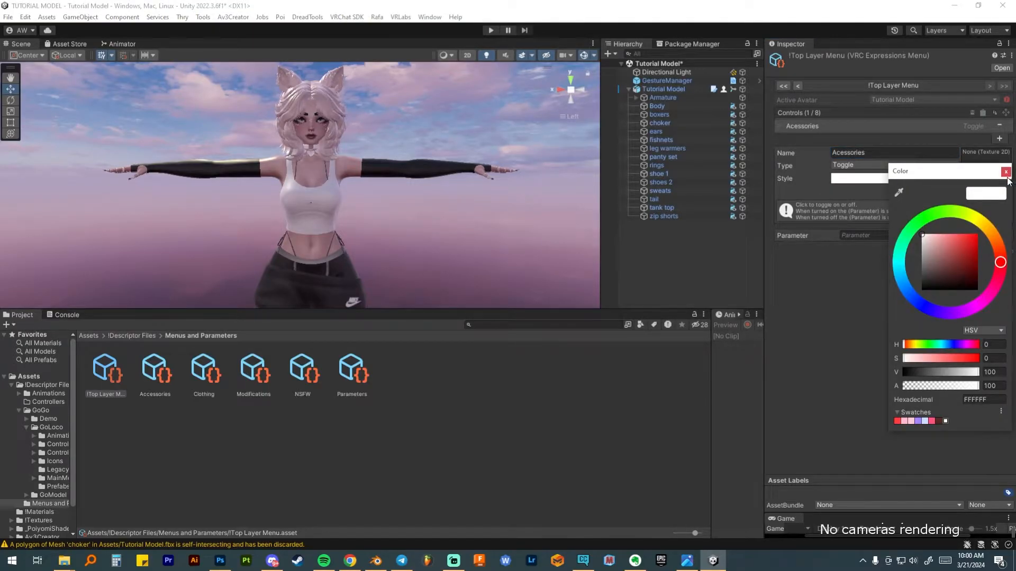
pyautogui.click(979, 308)
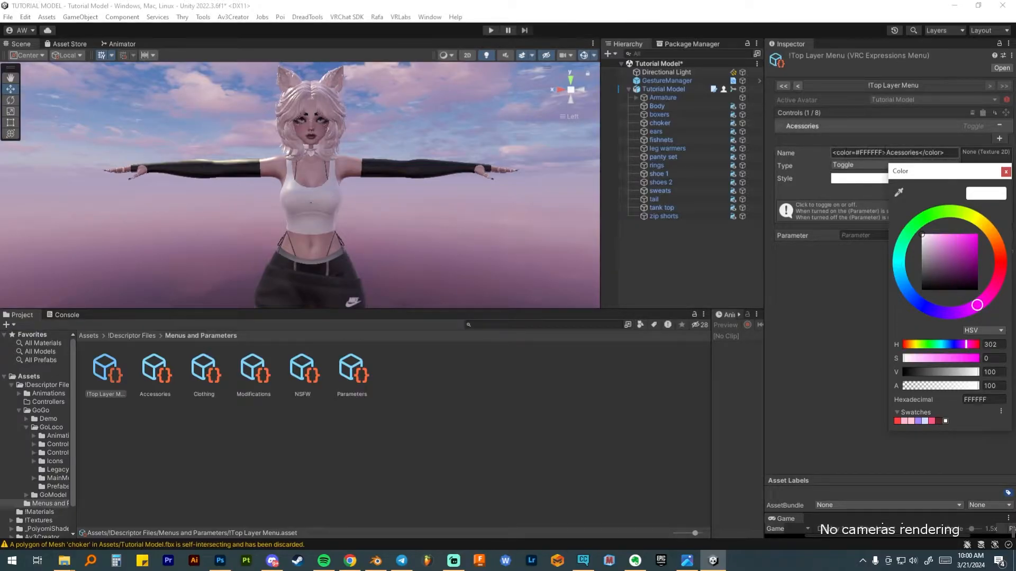
pyautogui.click(1005, 172)
# Rename the control Accessories, set its type to Sub Menu and assign the Accessories menu asset as its sub menu
pyautogui.moveTo(944, 153); pyautogui.dragTo(797, 152)
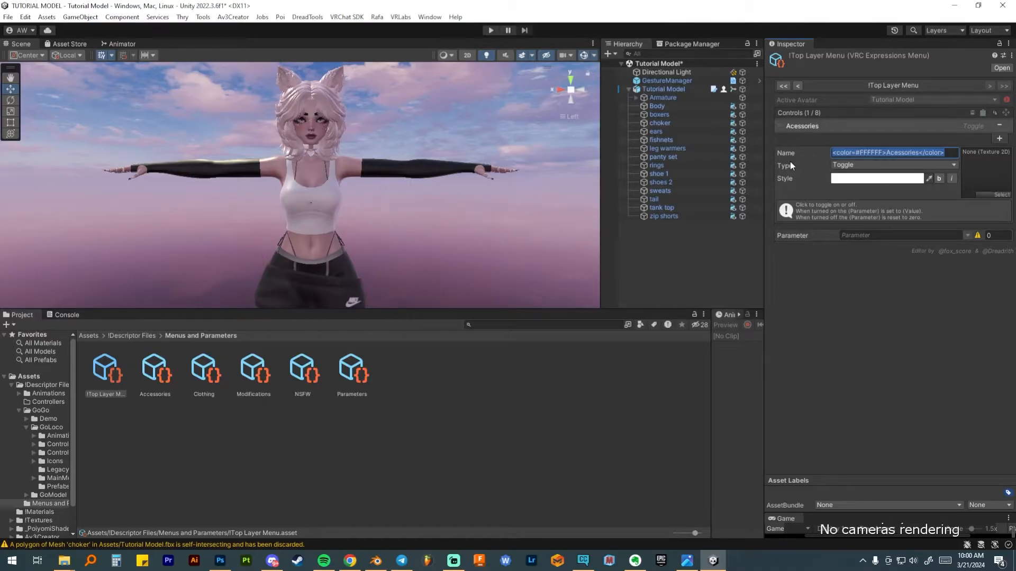
pyautogui.write('Accessories')
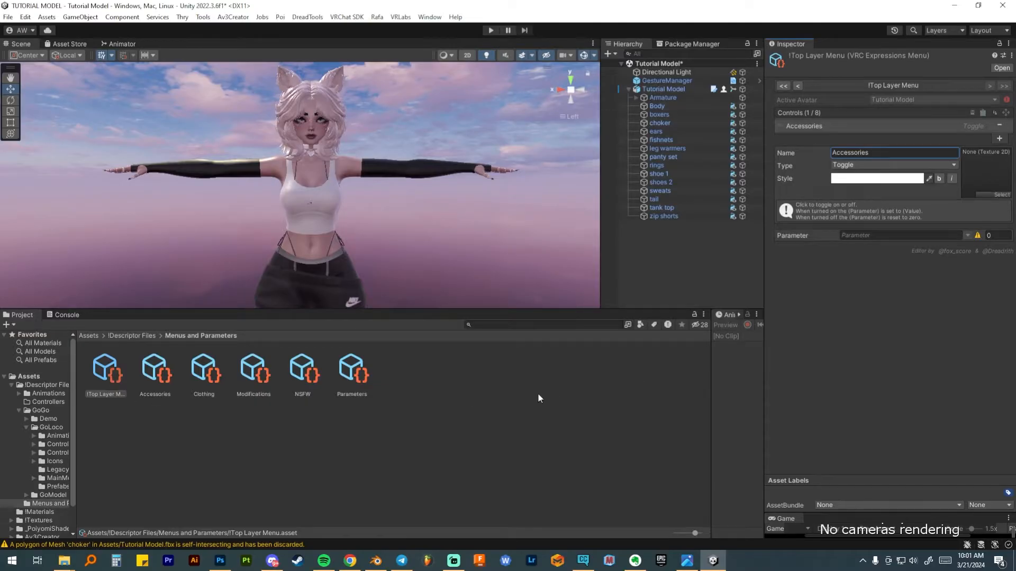
pyautogui.click(865, 165)
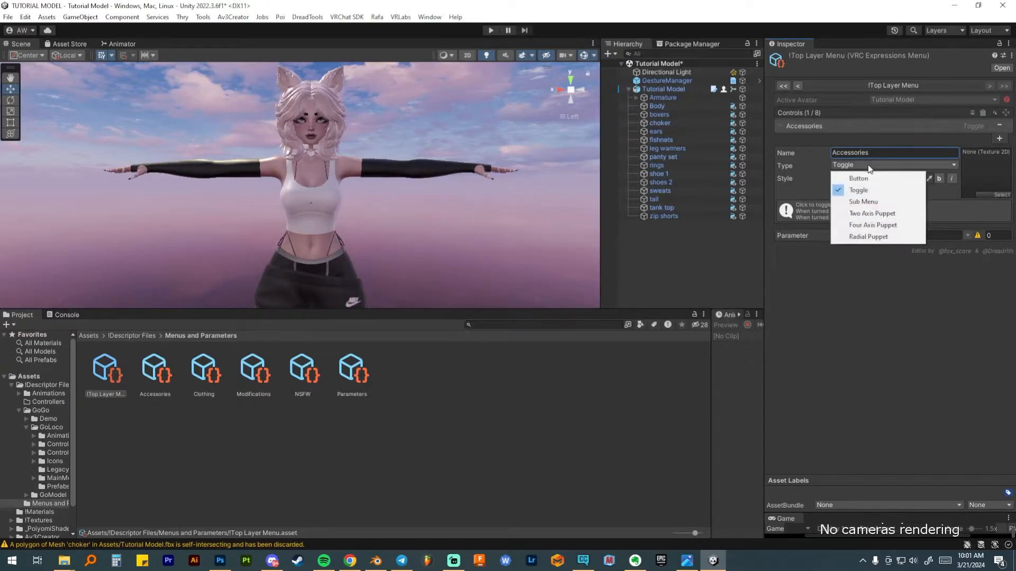
pyautogui.click(865, 201)
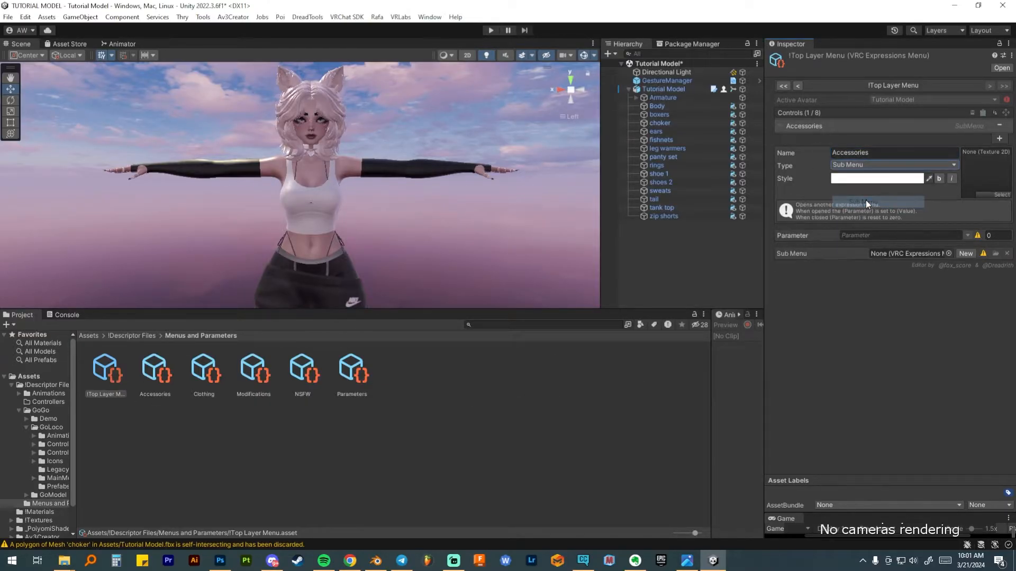
pyautogui.moveTo(160, 371); pyautogui.dragTo(903, 253)
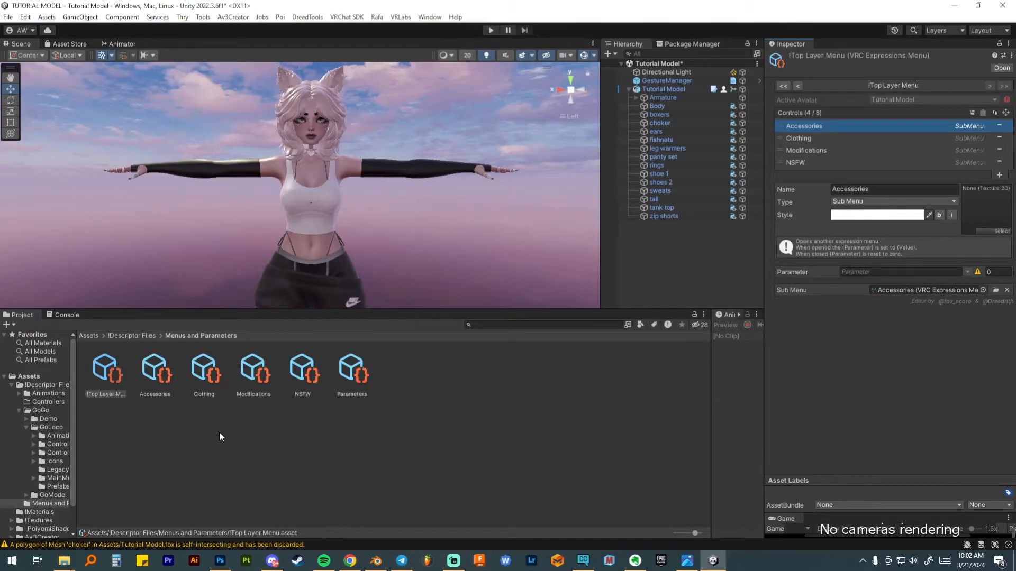
# Review the controls of the Accessories, Clothing, Modifications and NSFW menus, and return to !Top Layer Menu
pyautogui.click(154, 362)
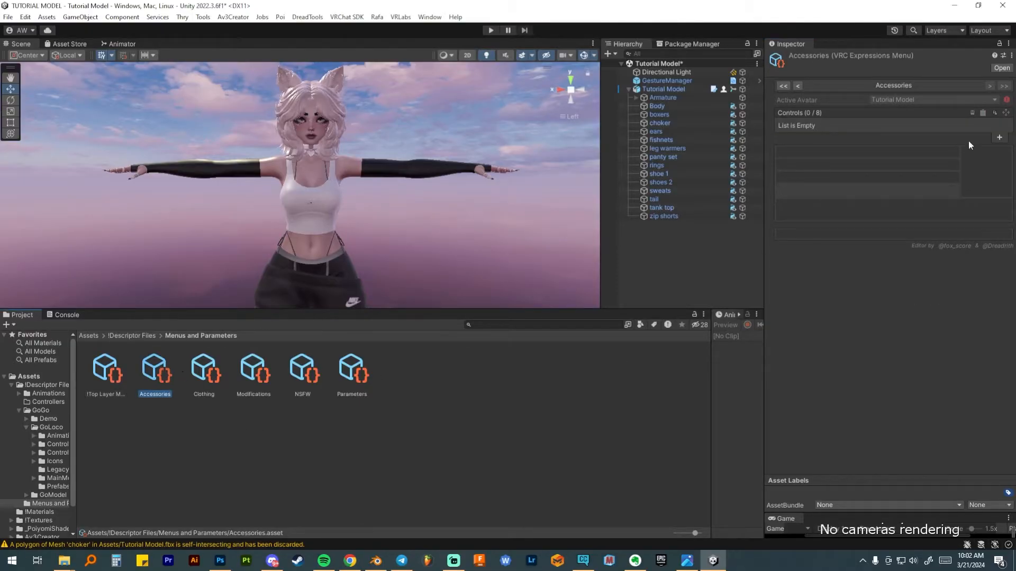
pyautogui.click(204, 372)
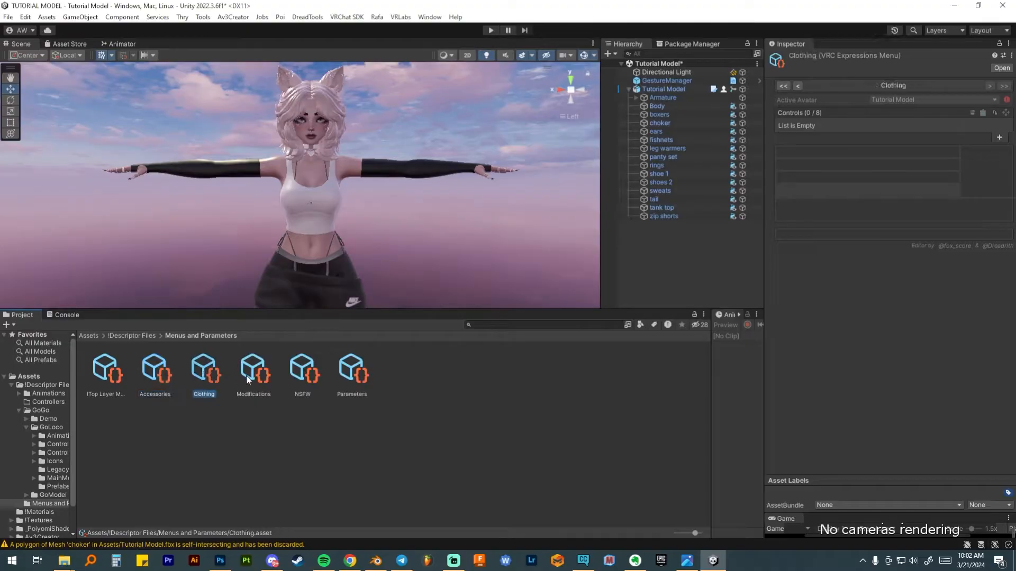
pyautogui.click(249, 373)
pyautogui.click(302, 373)
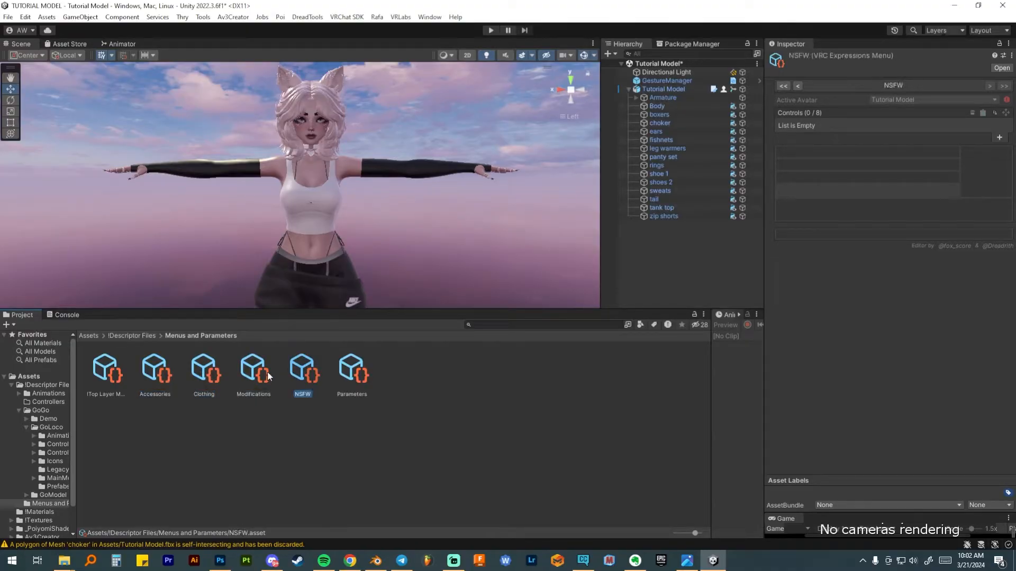
pyautogui.click(100, 381)
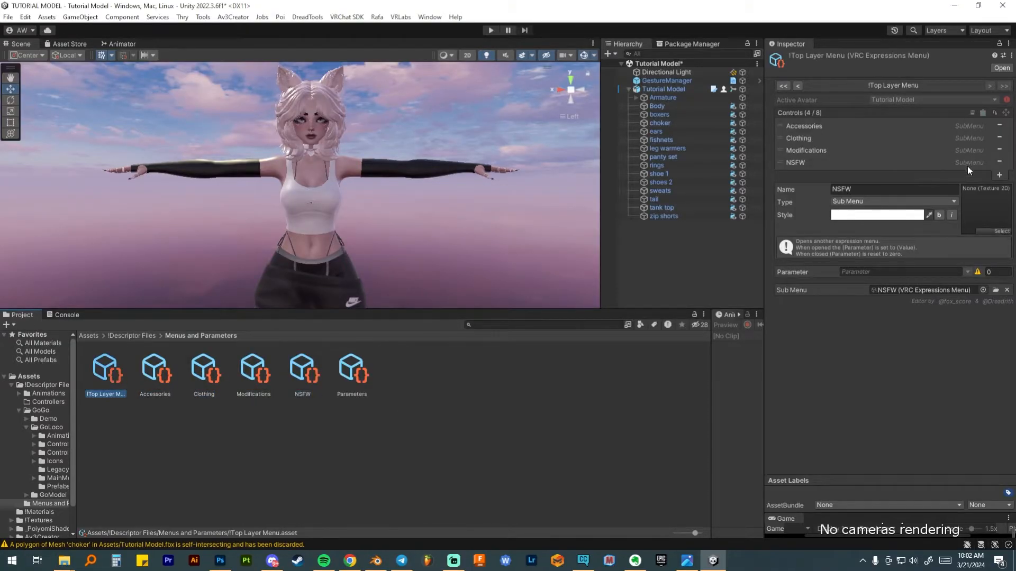
# Open the ControllersWD folder of GoLoco, inside the GoGo folder of !Descriptor Files
pyautogui.click(143, 336)
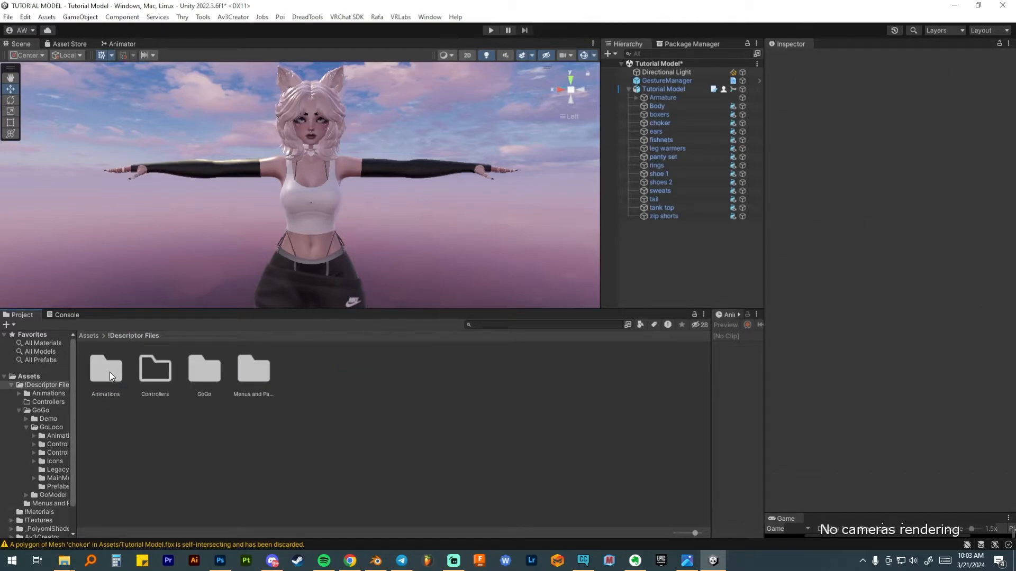
pyautogui.doubleClick(161, 374)
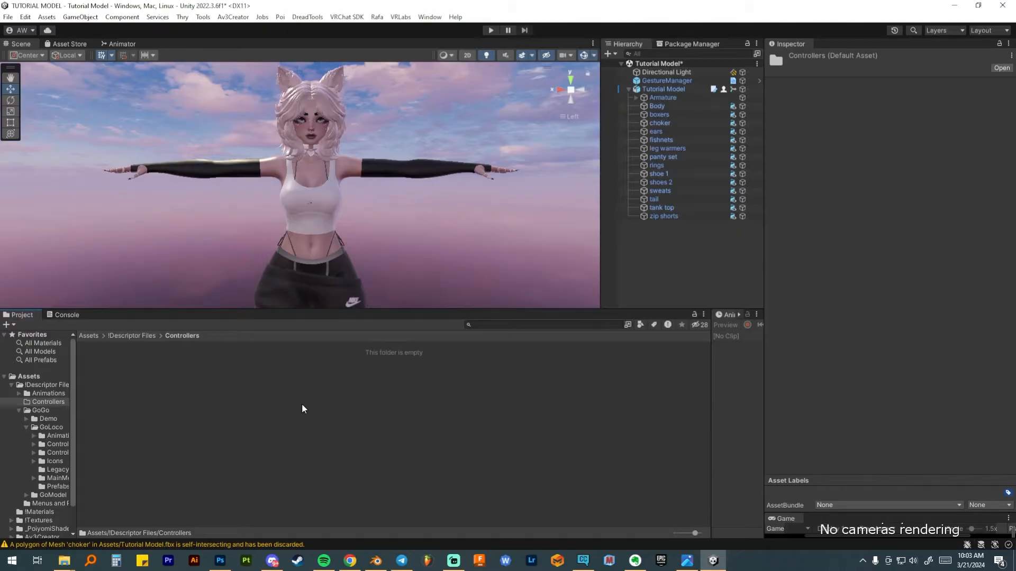
pyautogui.click(131, 336)
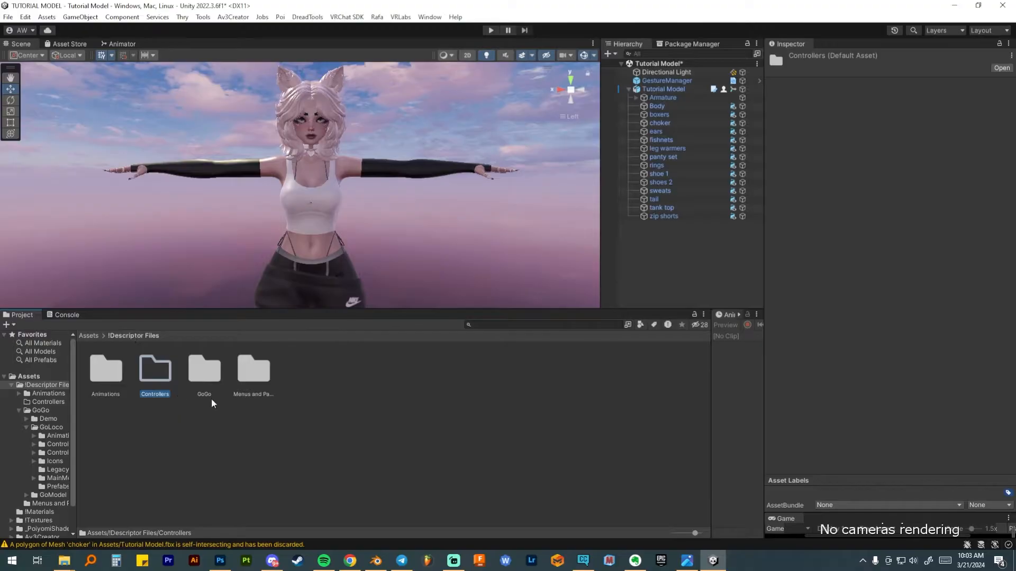
pyautogui.doubleClick(204, 369)
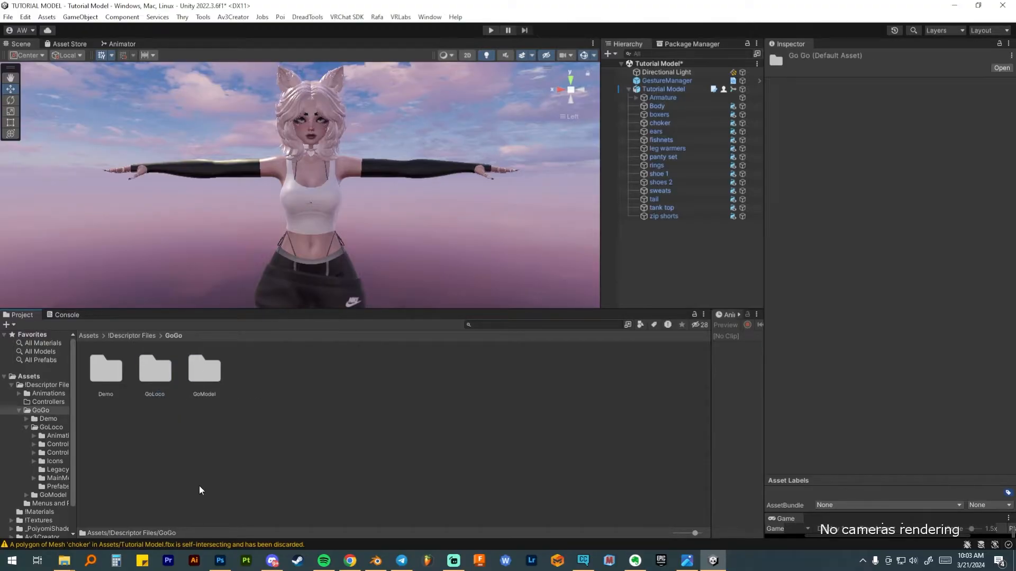
pyautogui.click(155, 392)
pyautogui.doubleClick(150, 375)
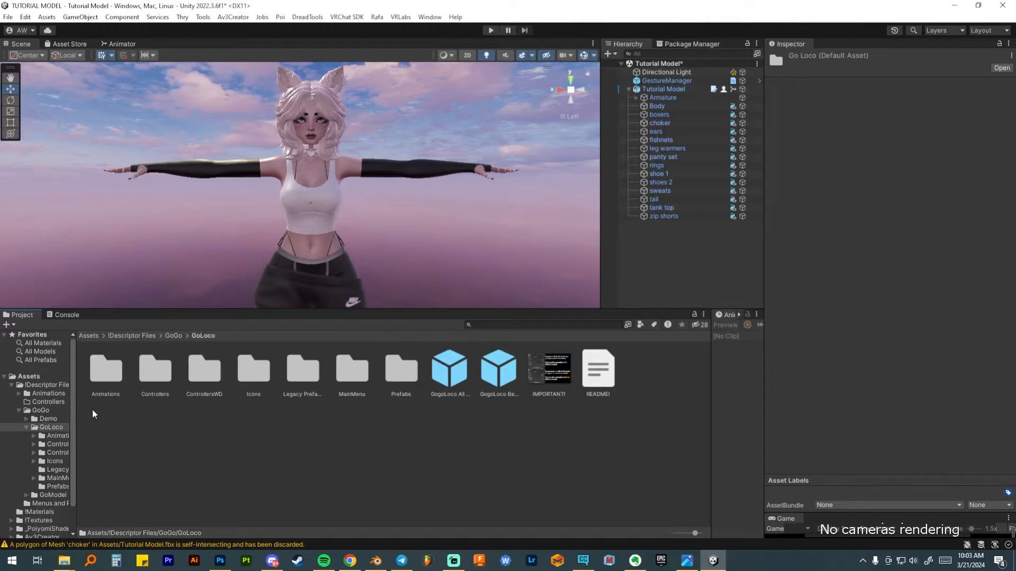
pyautogui.click(196, 371)
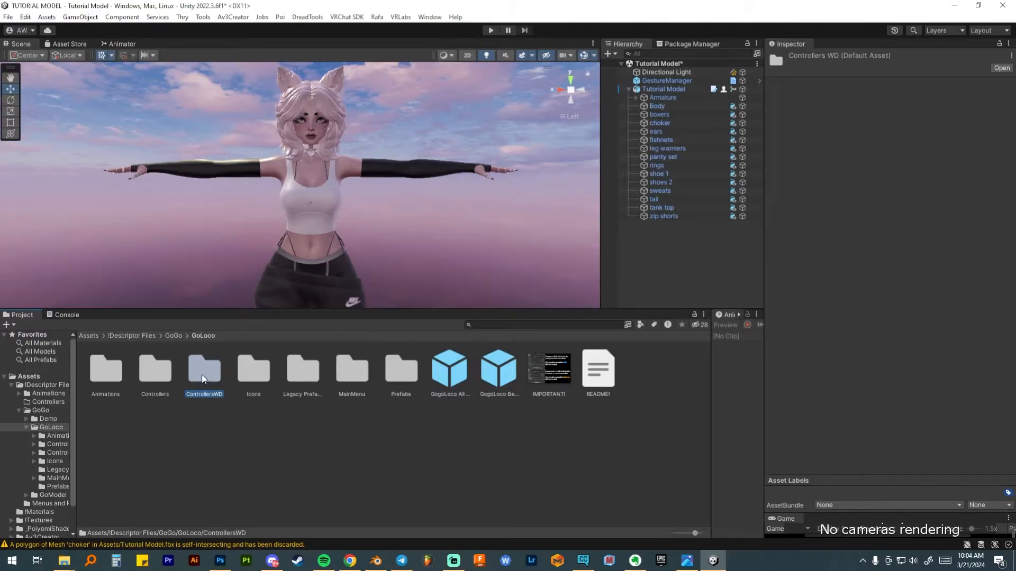
pyautogui.doubleClick(201, 375)
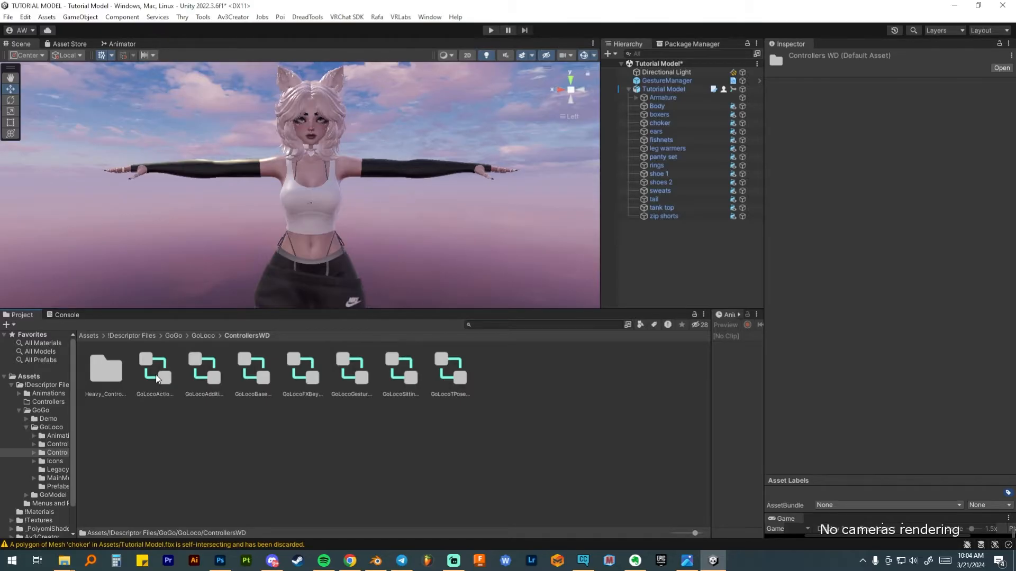
# Move the GoLocoGestureWD controller into the Controllers folder of !Descriptor Files and show that folder's contents
pyautogui.click(344, 375)
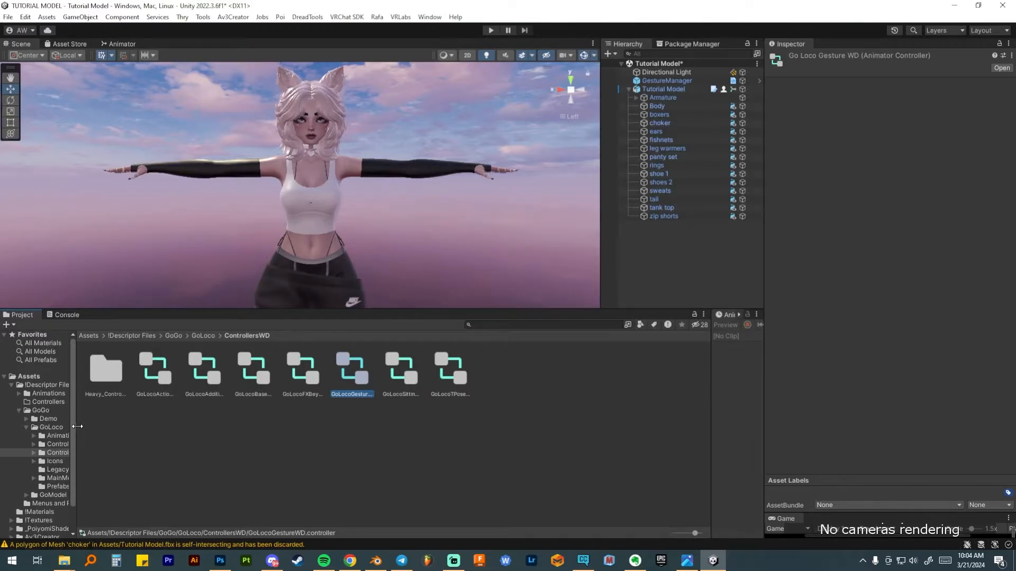
pyautogui.moveTo(75, 427); pyautogui.dragTo(125, 419)
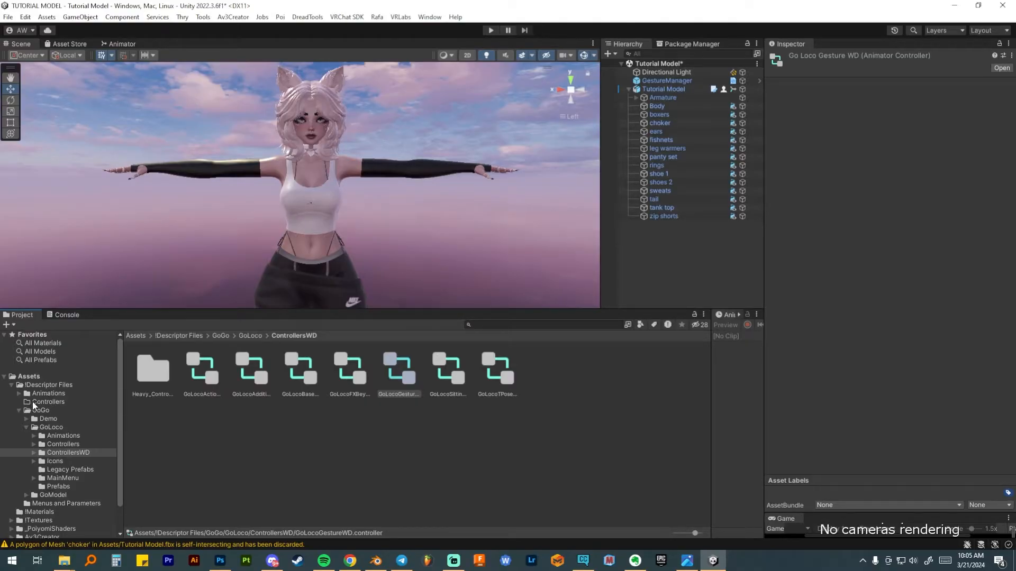
pyautogui.click(402, 373)
pyautogui.moveTo(62, 401); pyautogui.dragTo(62, 401)
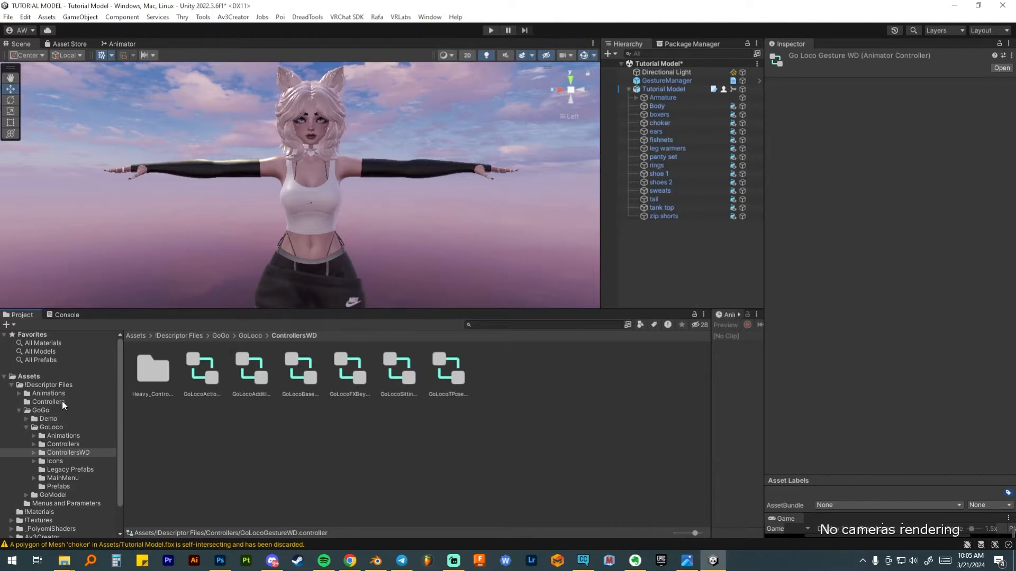
pyautogui.click(57, 401)
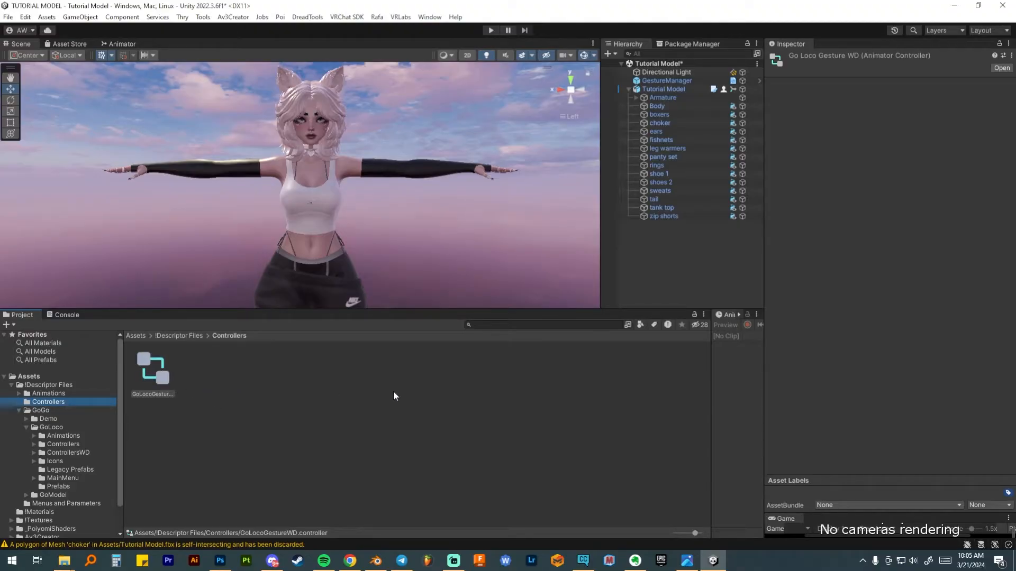
pyautogui.click(189, 389)
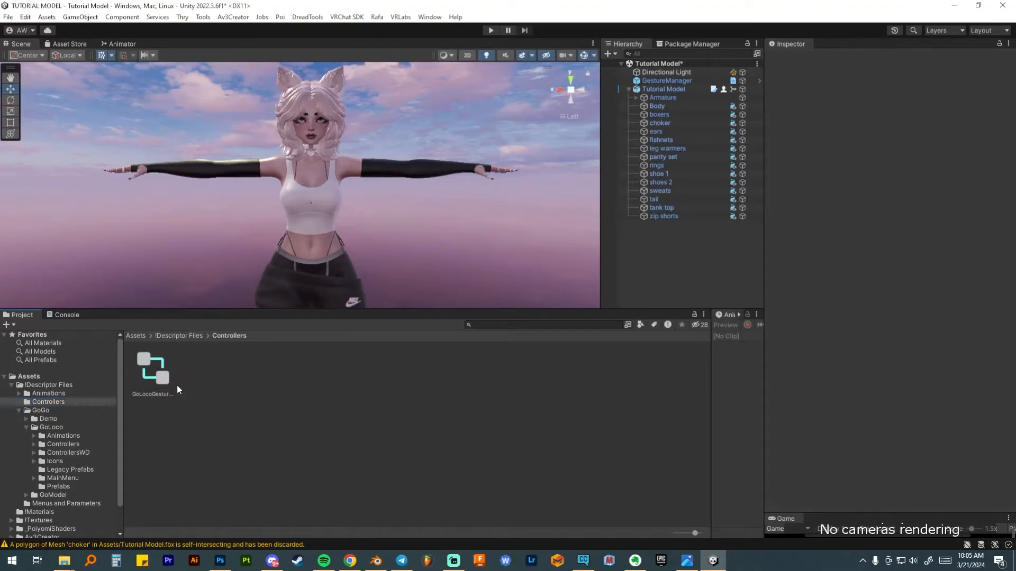
pyautogui.click(203, 364)
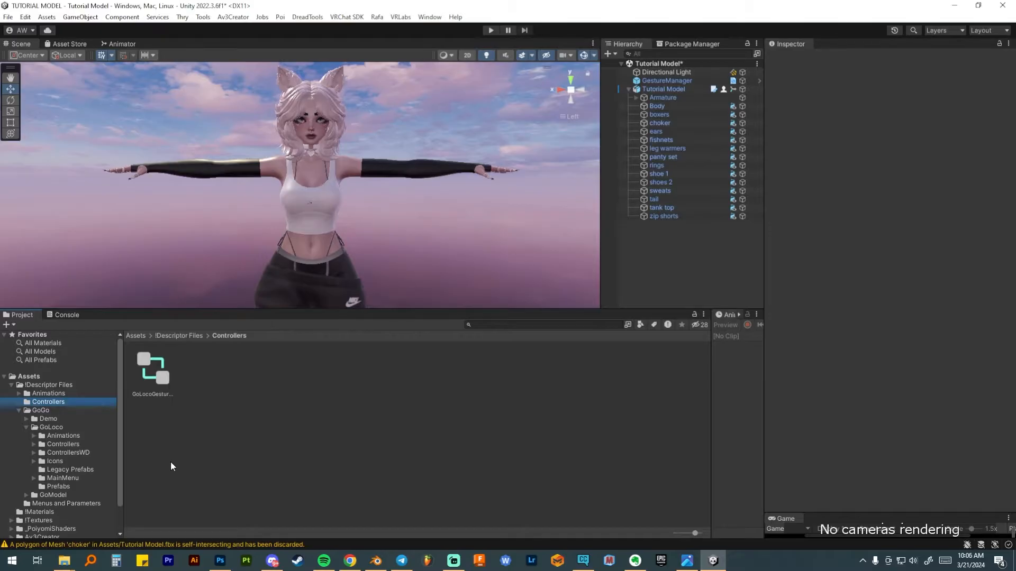
# Open the sample animation Controllers folder under AV3 Demo Assets in the VRChat SDK - Avatars package
pyautogui.scroll(-1, 95, 484)
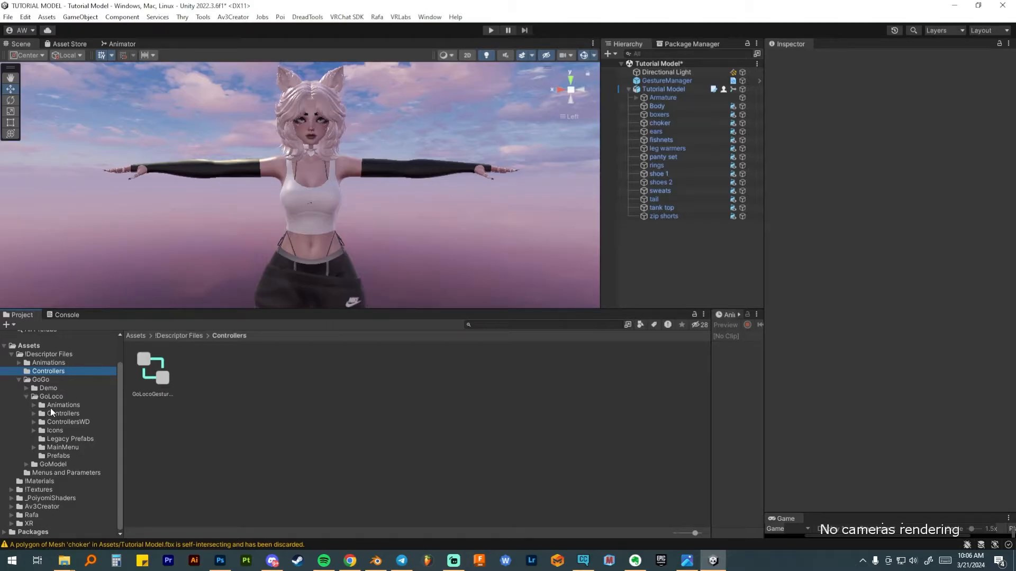
pyautogui.click(5, 532)
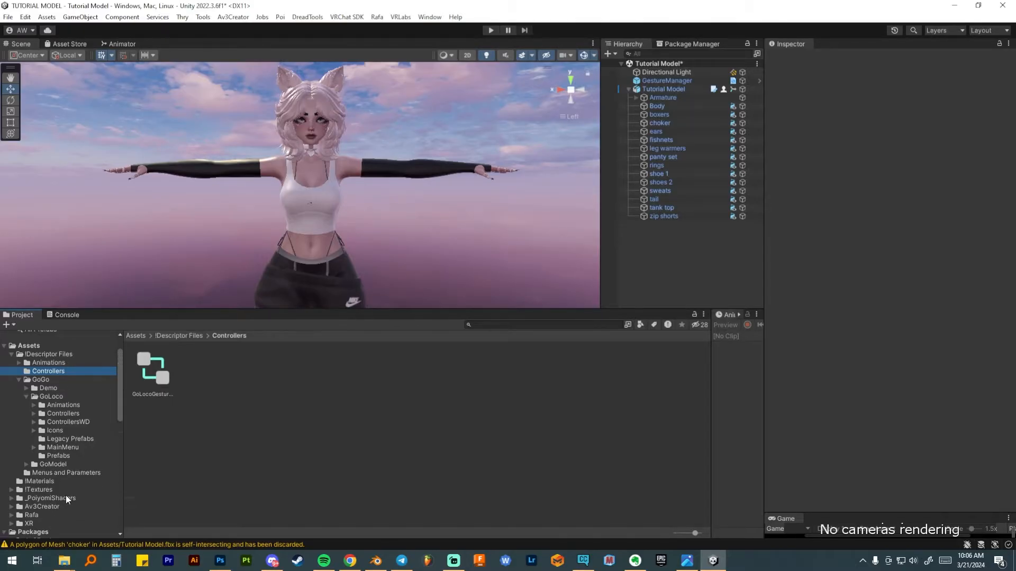
pyautogui.scroll(-5, 66, 495)
pyautogui.scroll(-8, 65, 495)
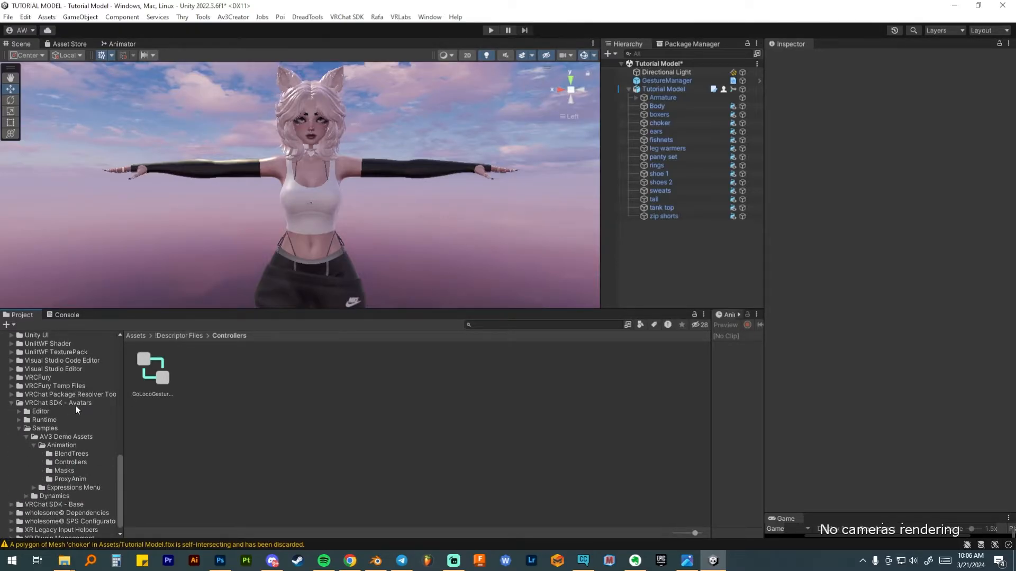
pyautogui.click(11, 403)
pyautogui.click(51, 490)
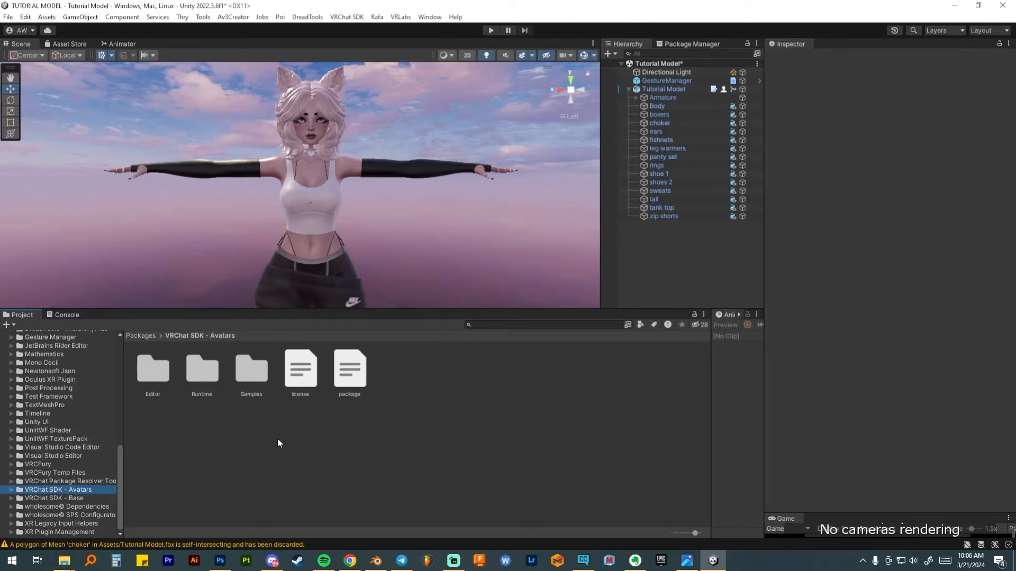
pyautogui.doubleClick(251, 372)
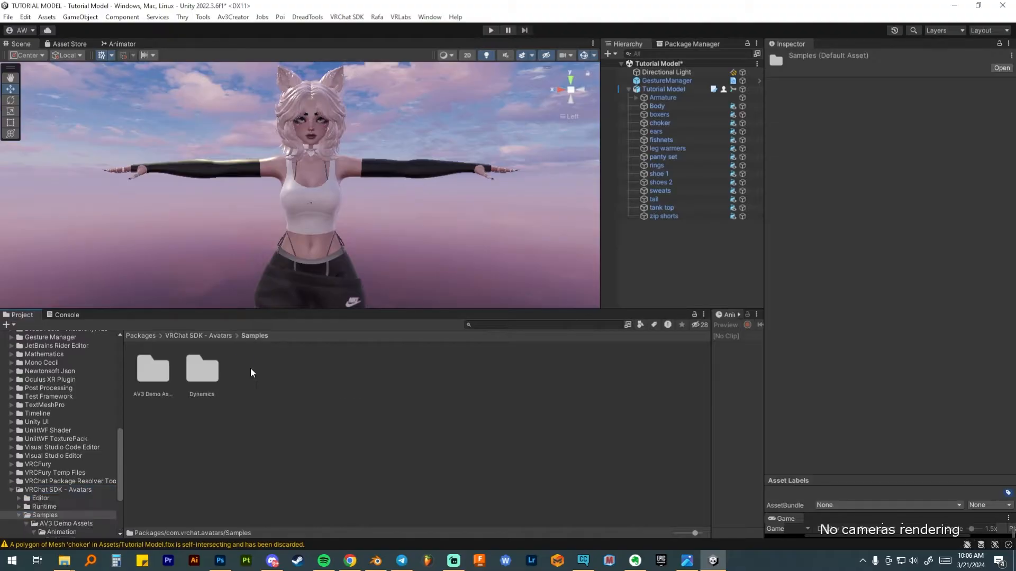
pyautogui.doubleClick(157, 371)
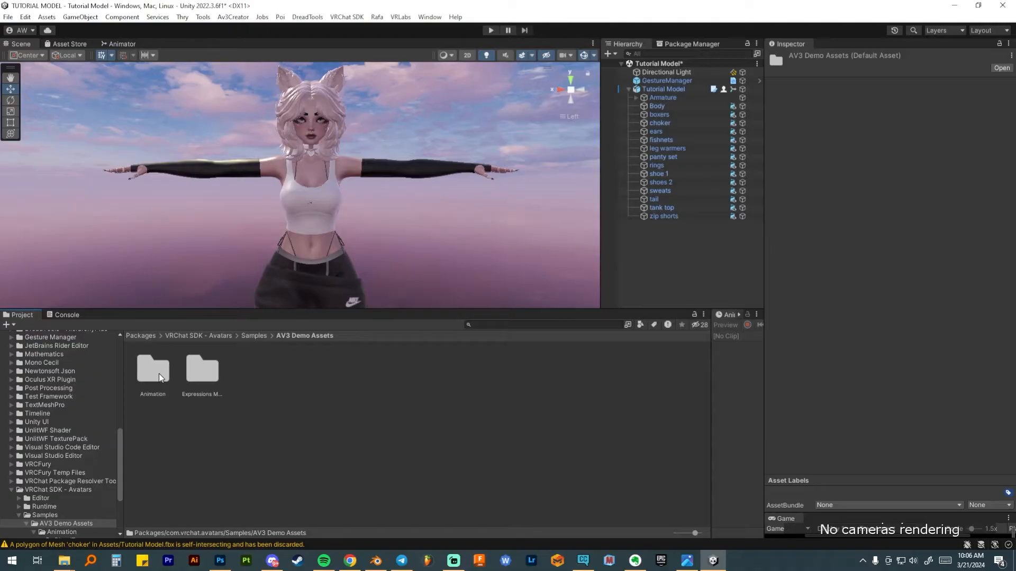
pyautogui.doubleClick(155, 373)
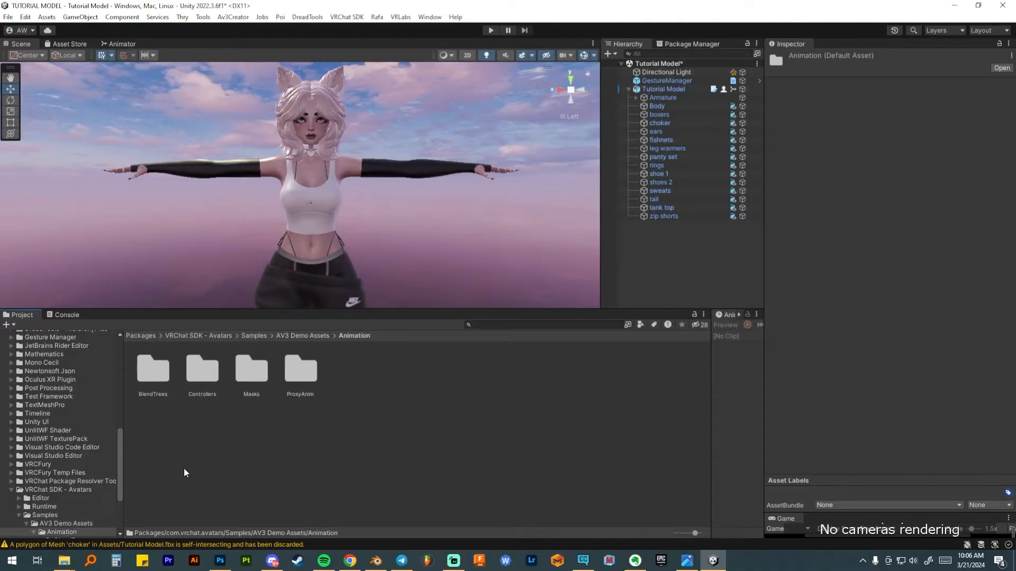
pyautogui.doubleClick(201, 371)
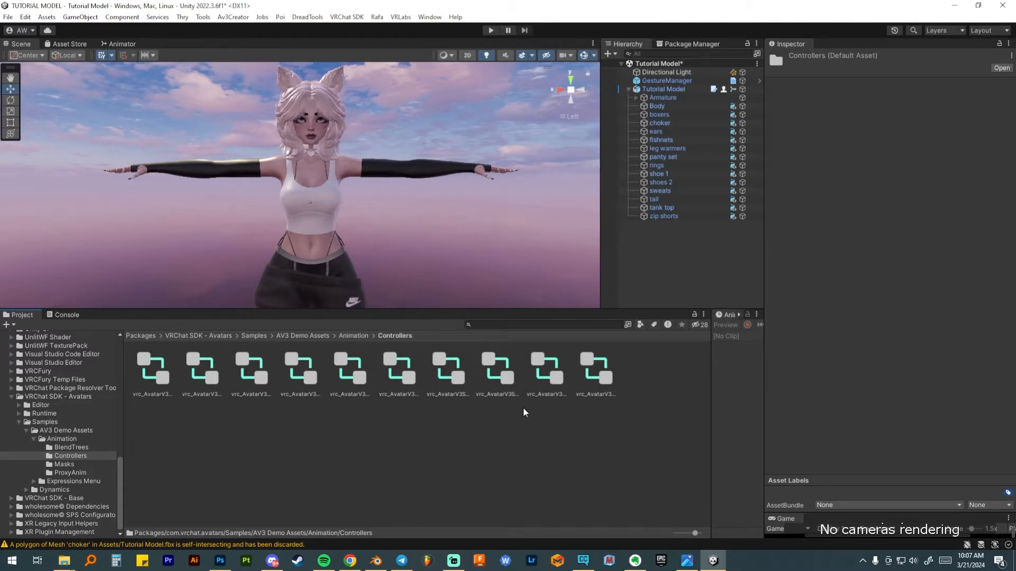
# Copy the vrc_AvatarV3HandsLayer controller from the SDK samples into the Controllers folder of !Descriptor Files
pyautogui.keyDown('ctrl'); pyautogui.scroll(-5, 524, 408); pyautogui.keyUp('ctrl')
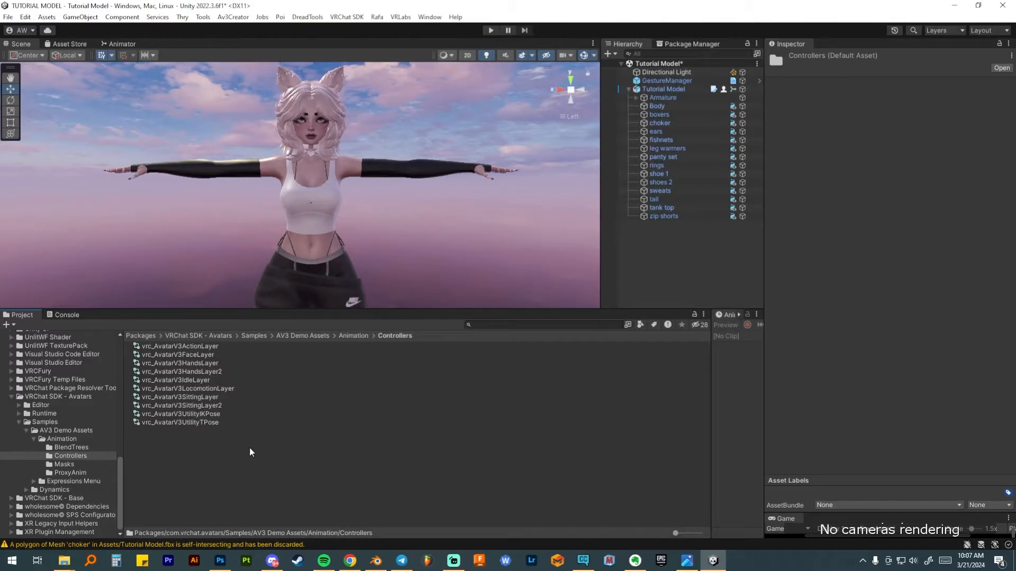
pyautogui.click(151, 363)
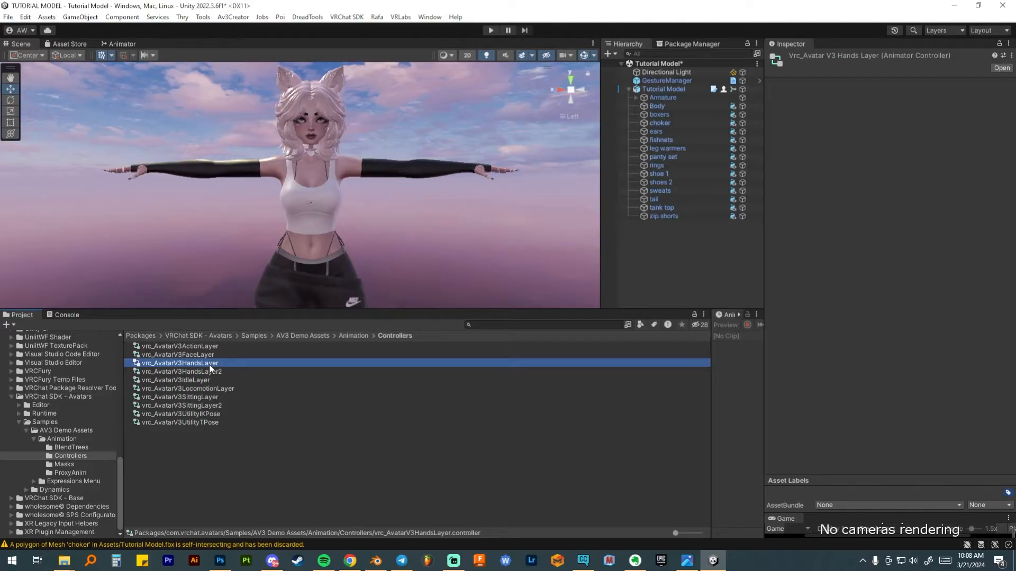
pyautogui.scroll(15, 104, 427)
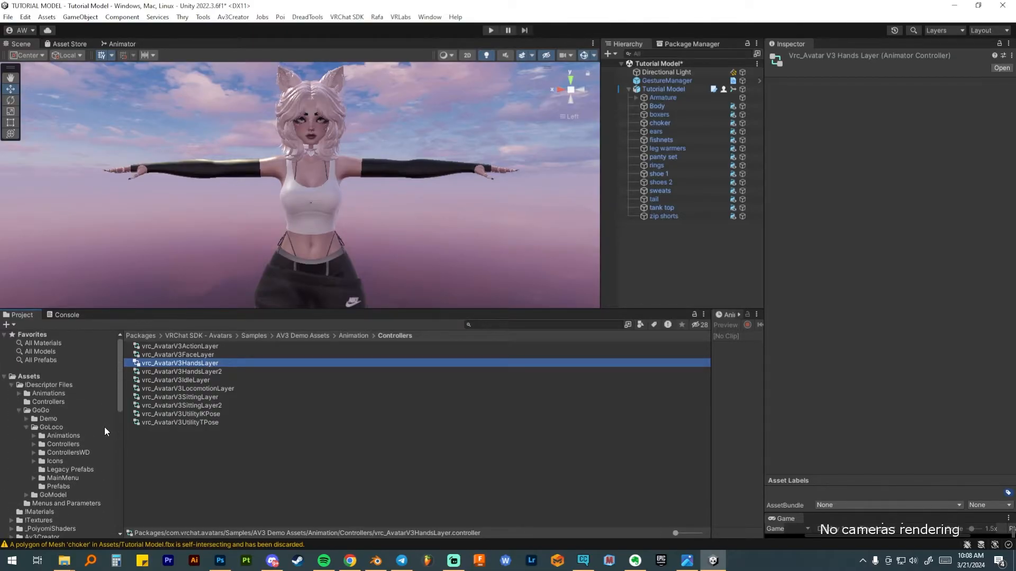
pyautogui.click(48, 402)
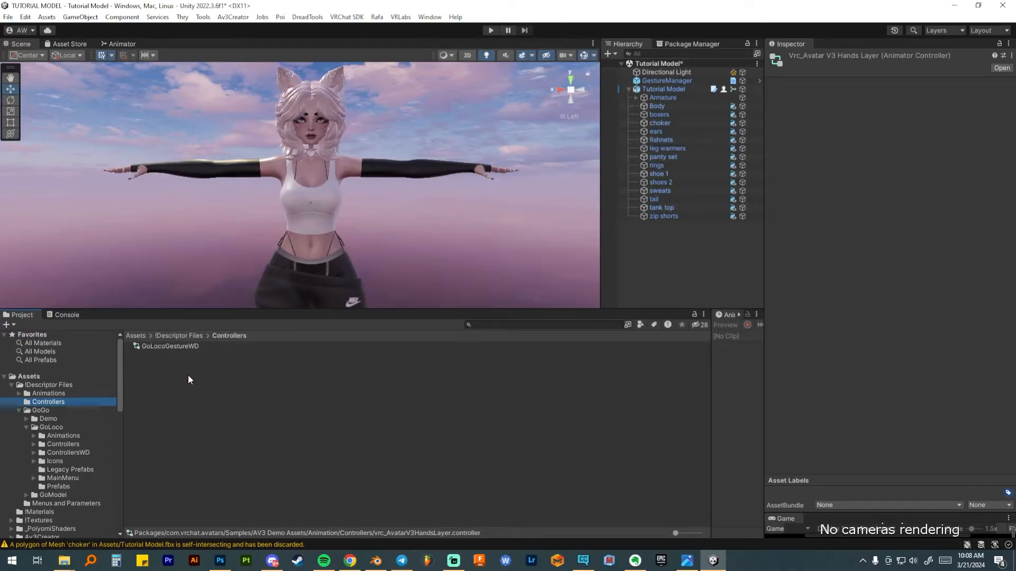
pyautogui.keyDown('ctrl'); pyautogui.scroll(5, 243, 396); pyautogui.keyUp('ctrl')
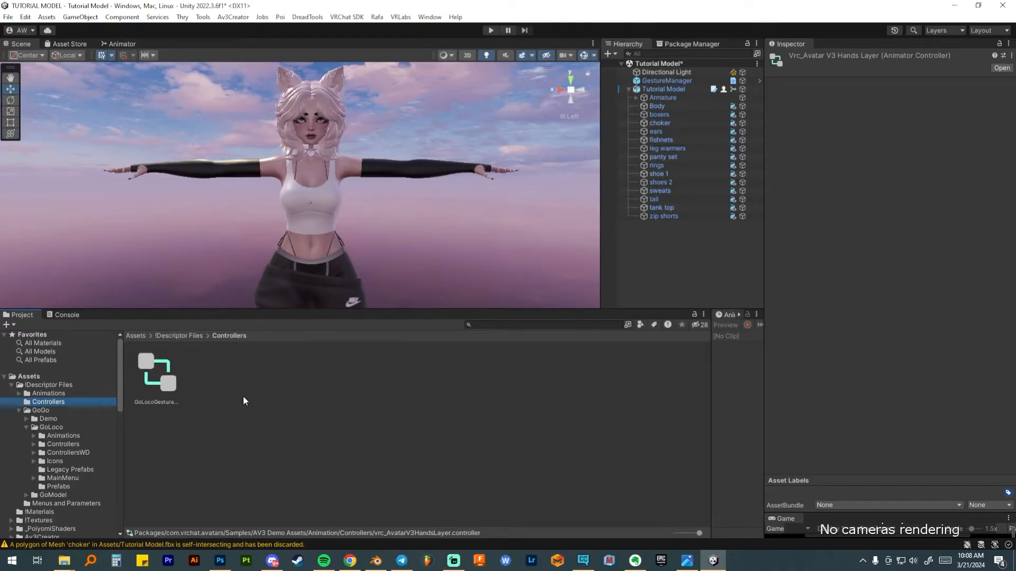
pyautogui.keyDown('ctrl'); pyautogui.scroll(-2, 189, 395); pyautogui.keyUp('ctrl')
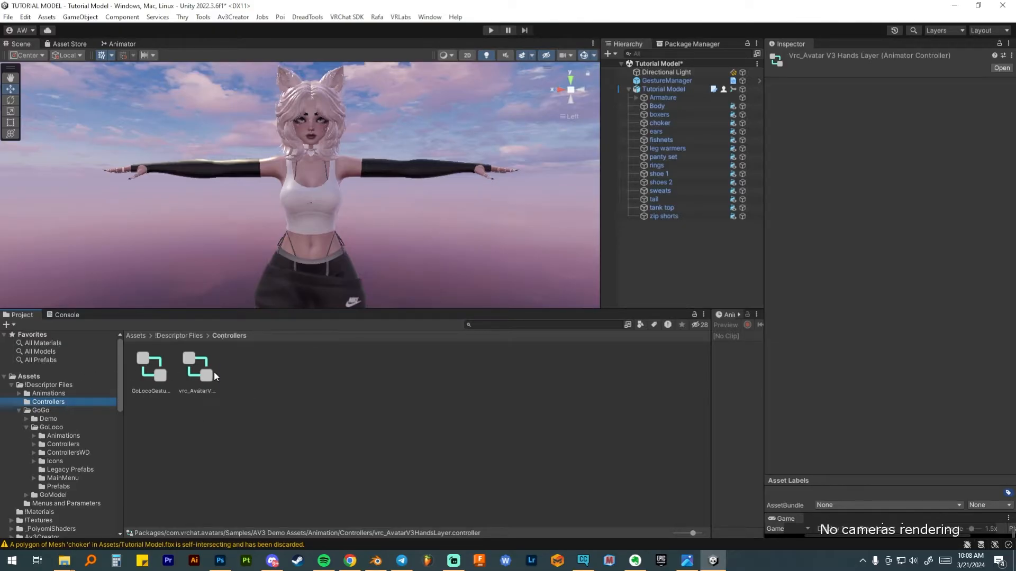
# Rename the copied hands layer controller AA fx and open it in the Animator with its layers listed
pyautogui.click(203, 377)
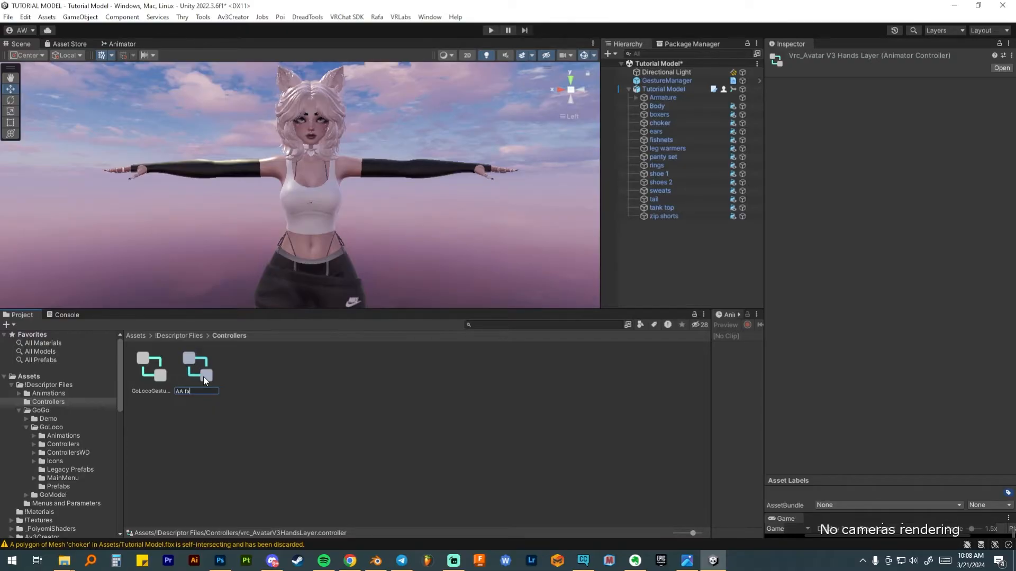
pyautogui.press('Return')
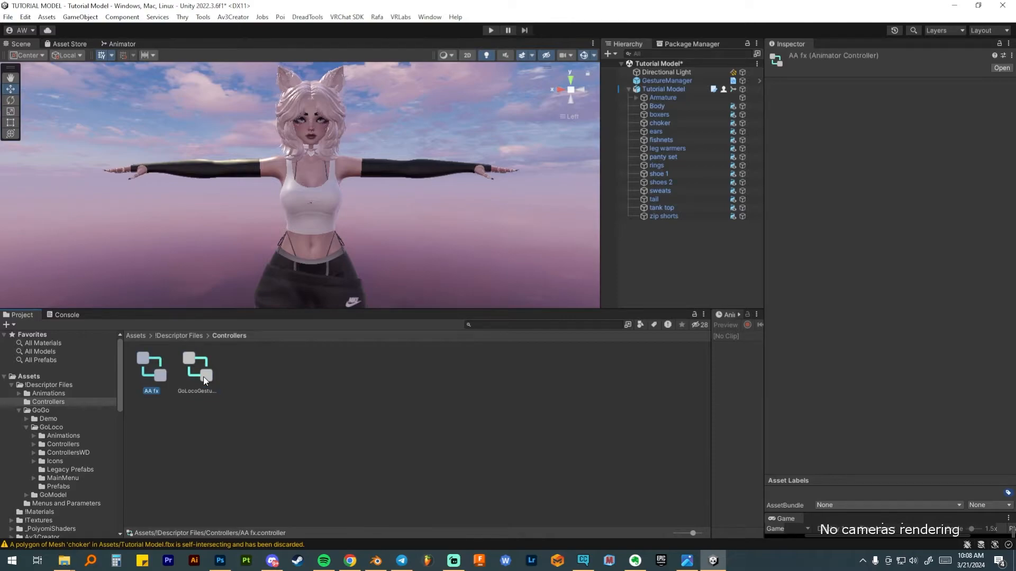
pyautogui.doubleClick(152, 364)
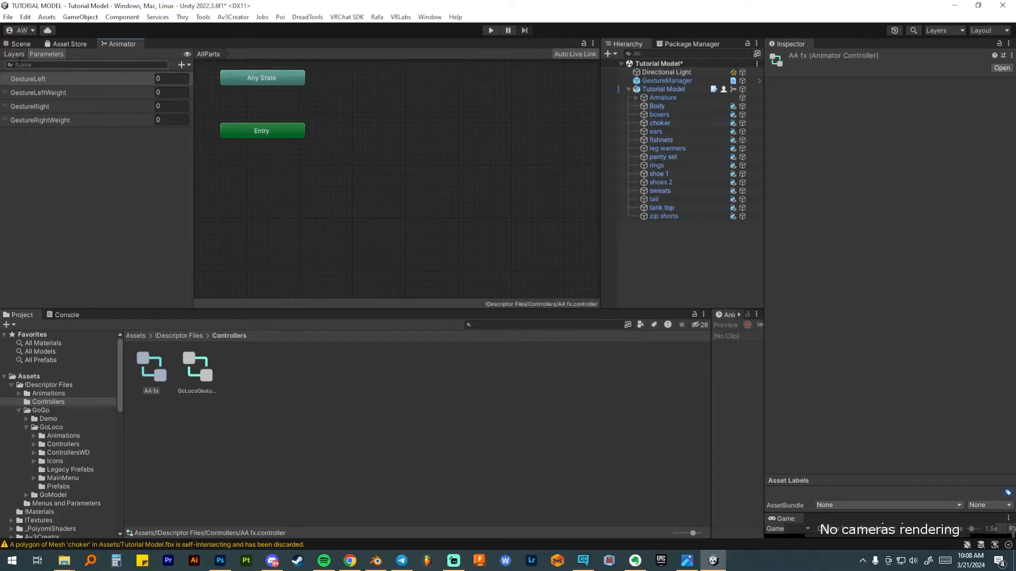
pyautogui.click(20, 55)
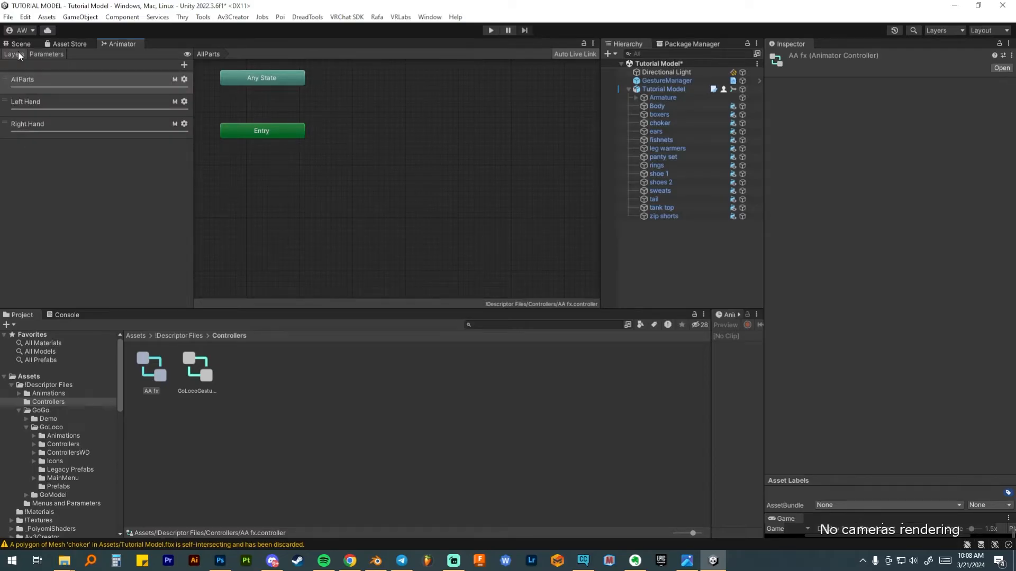
# Rename the two hand layers of the AA fx controller Left Hand Faces and Right Hand Faces
pyautogui.click(39, 102)
pyautogui.click(37, 102)
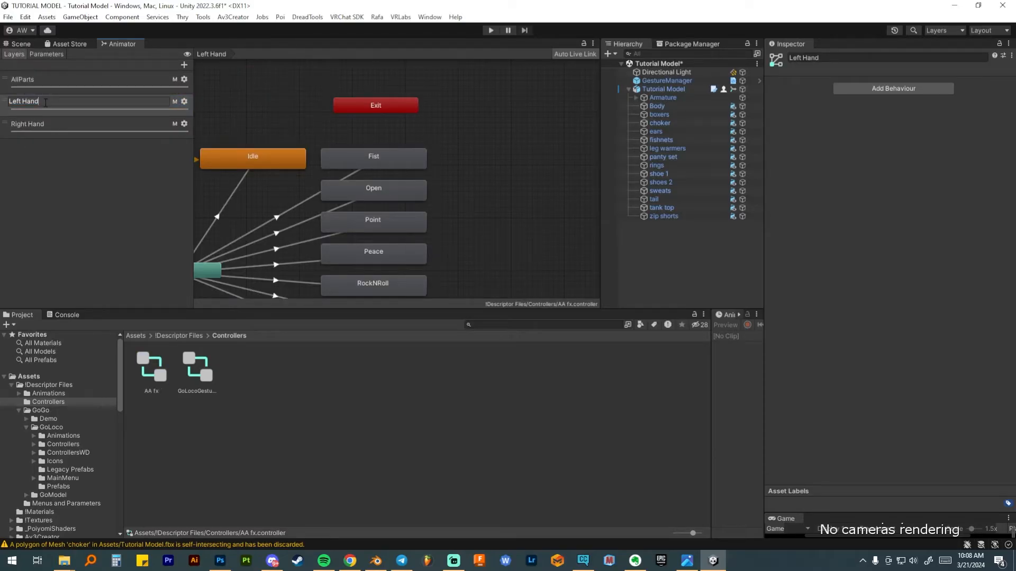
pyautogui.write('Faces')
pyautogui.press('Return')
pyautogui.click(26, 124)
pyautogui.click(27, 124)
pyautogui.click(63, 123)
pyautogui.write('Faces')
pyautogui.press('Return')
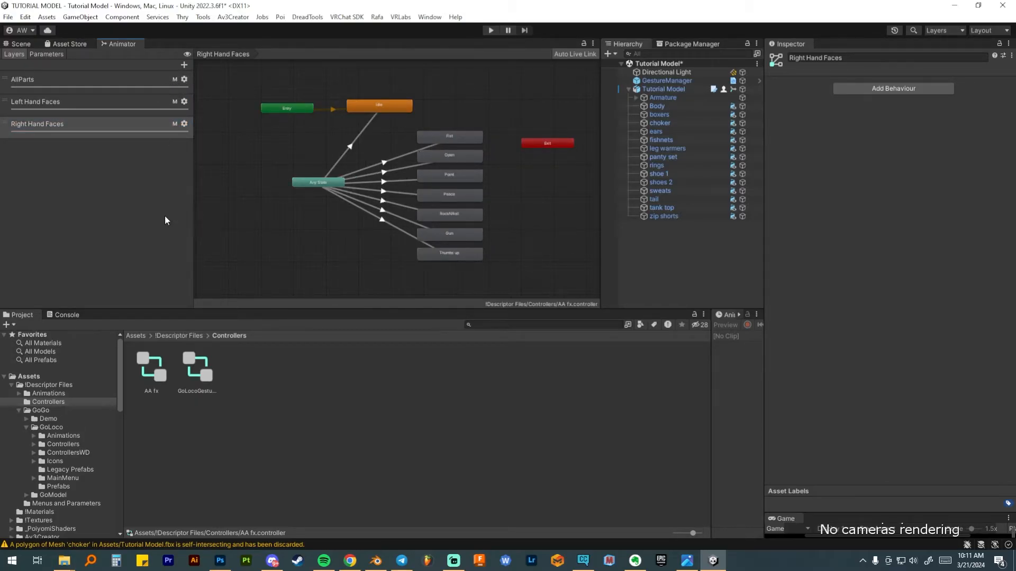
# Set the avatar mask of the AllParts layer to None and view that layer's states
pyautogui.click(184, 79)
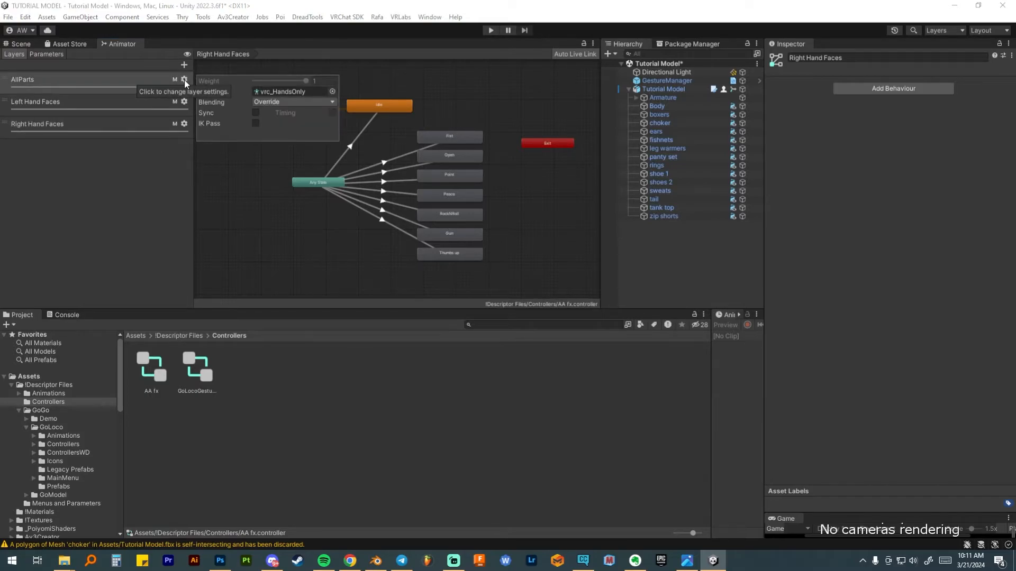
pyautogui.click(333, 92)
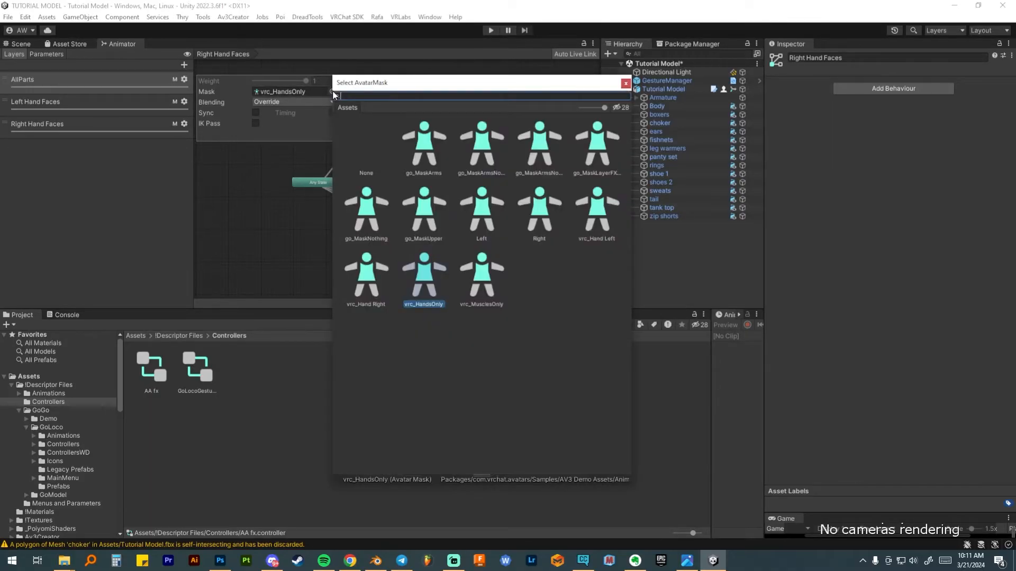
pyautogui.doubleClick(372, 135)
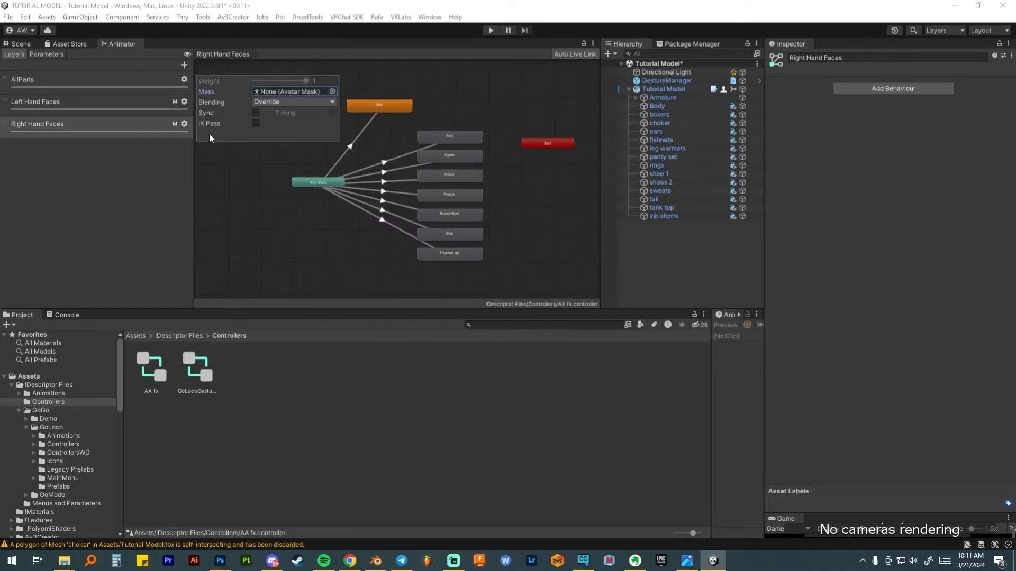
pyautogui.click(44, 83)
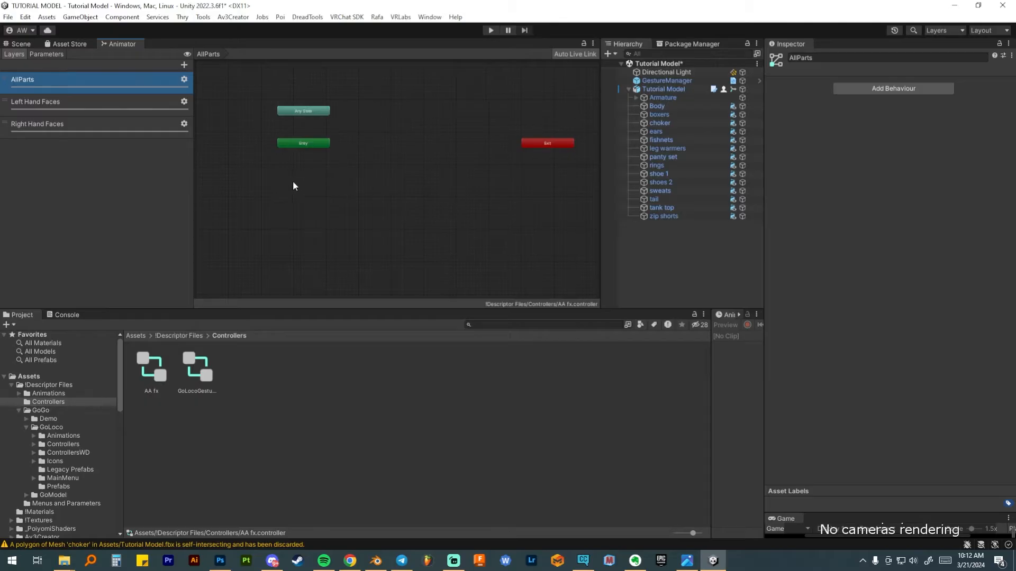
# Enable Write Defaults and disable the Motion Time parameter on all gesture states from Fist to Thumbs up in Left Hand Faces
pyautogui.click(130, 105)
pyautogui.moveTo(451, 141); pyautogui.dragTo(384, 285)
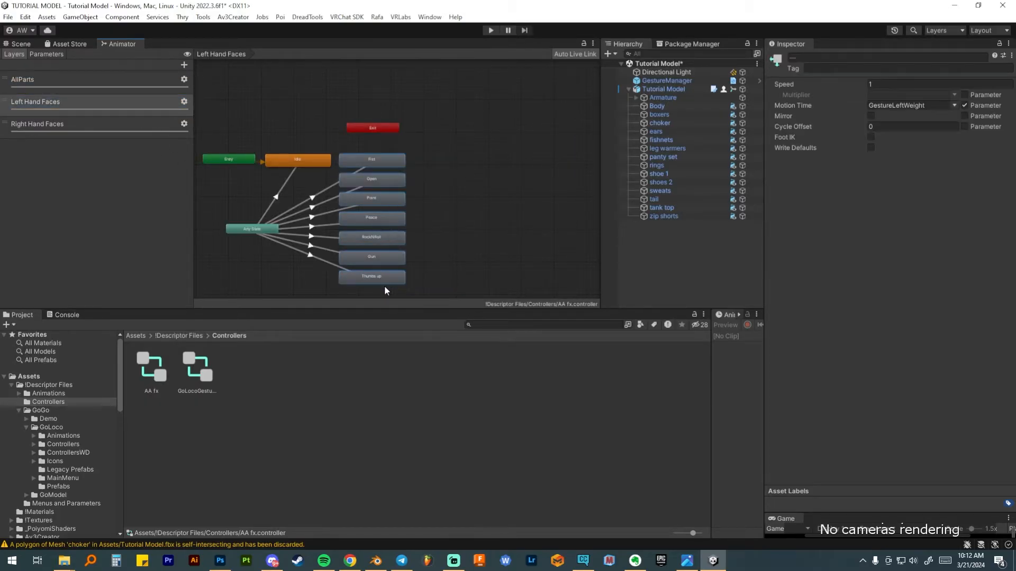
pyautogui.click(871, 148)
pyautogui.click(964, 105)
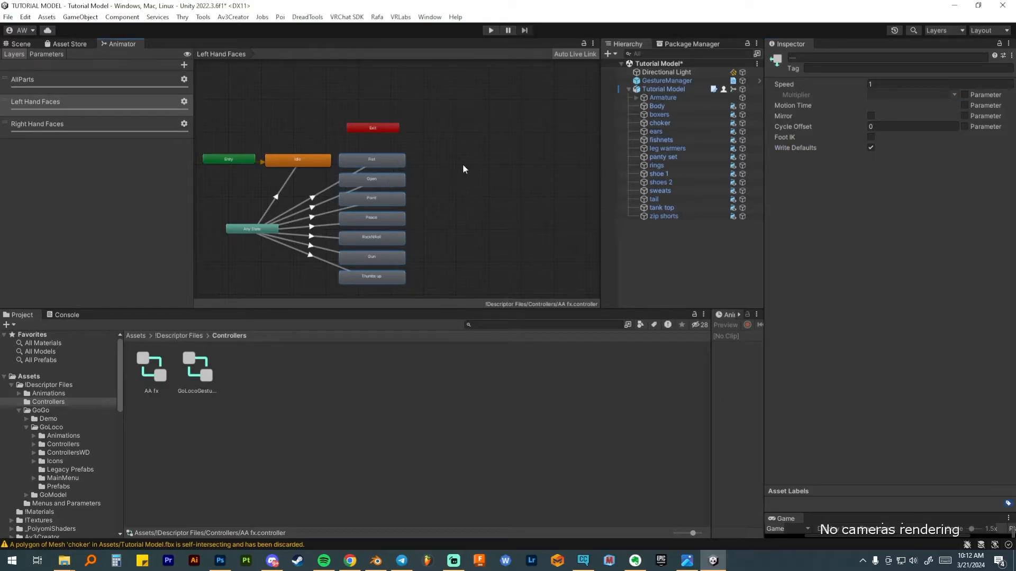
pyautogui.click(377, 162)
pyautogui.click(376, 182)
pyautogui.click(384, 202)
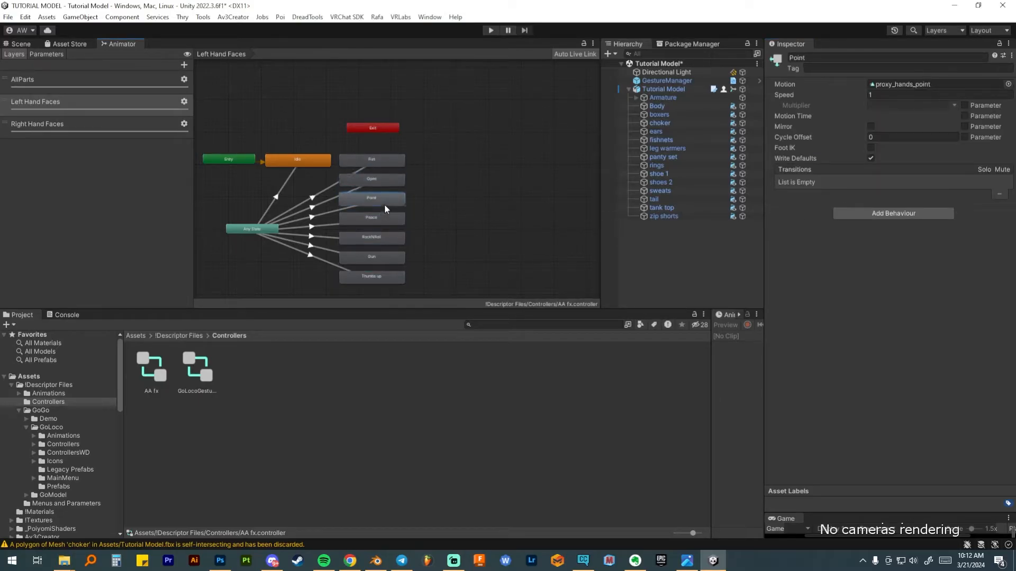
pyautogui.click(385, 217)
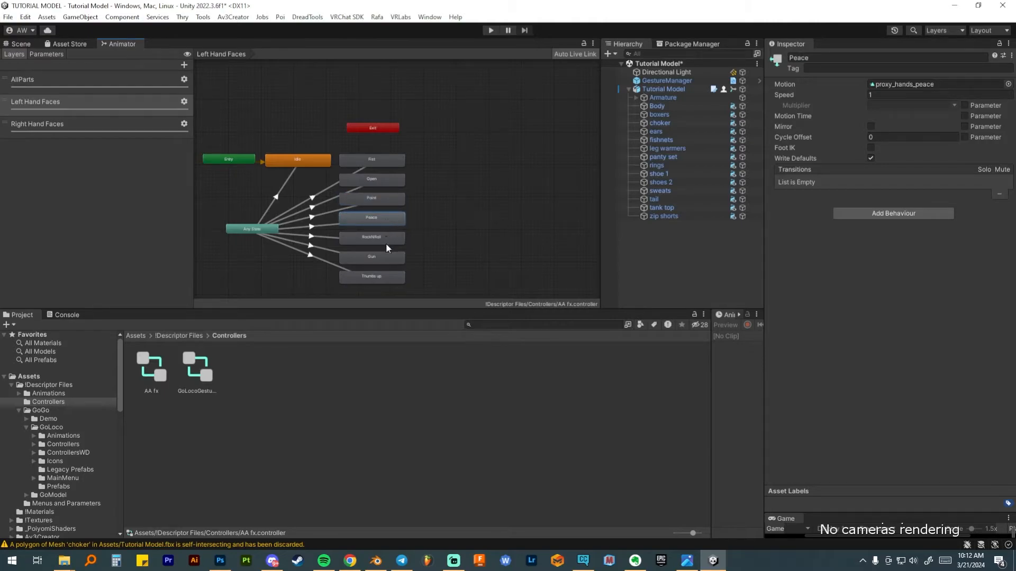
pyautogui.click(385, 241)
# Turn on Write Defaults and turn off the Motion Time parameter for all gesture states in the Right Hand Faces layer
pyautogui.click(127, 125)
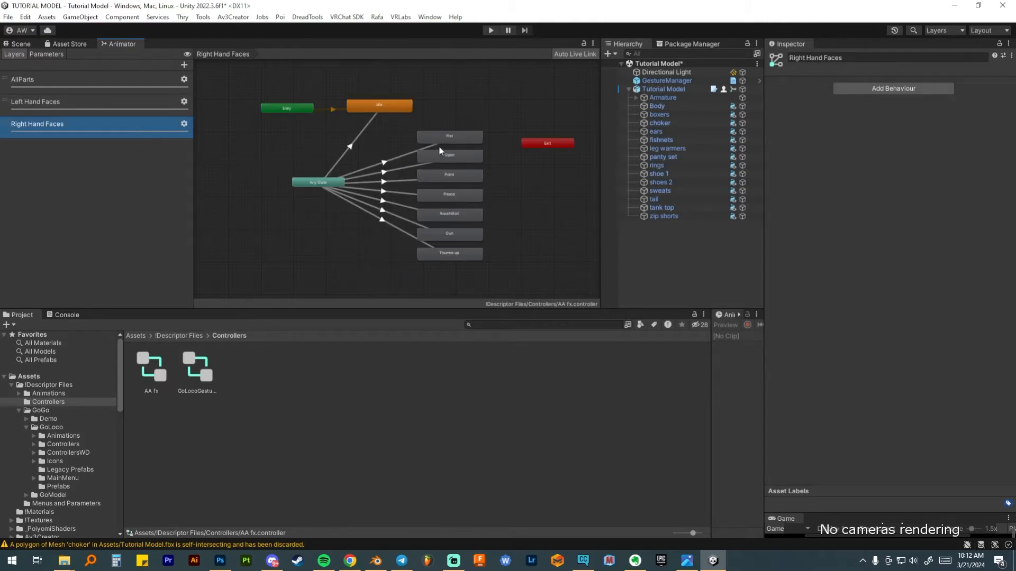
pyautogui.moveTo(487, 116); pyautogui.dragTo(450, 277)
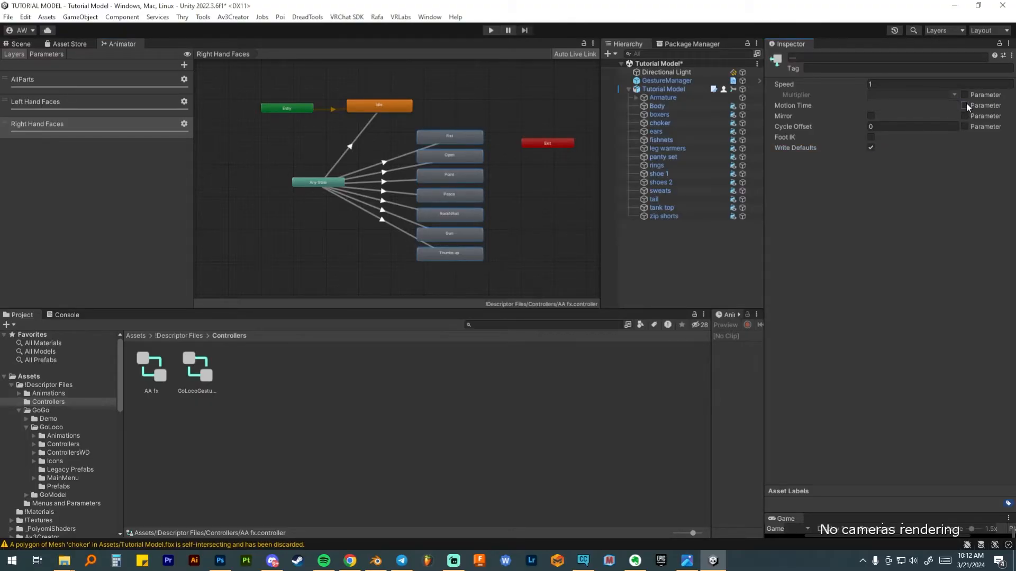
# Set the motion of the Fist state in the Left Hand Faces layer to None
pyautogui.click(111, 103)
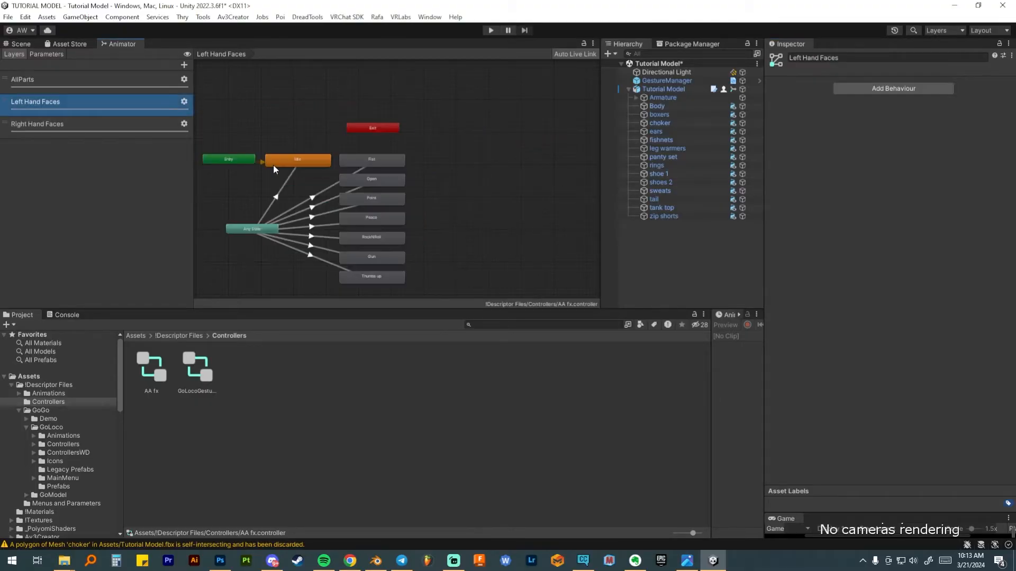
pyautogui.click(388, 166)
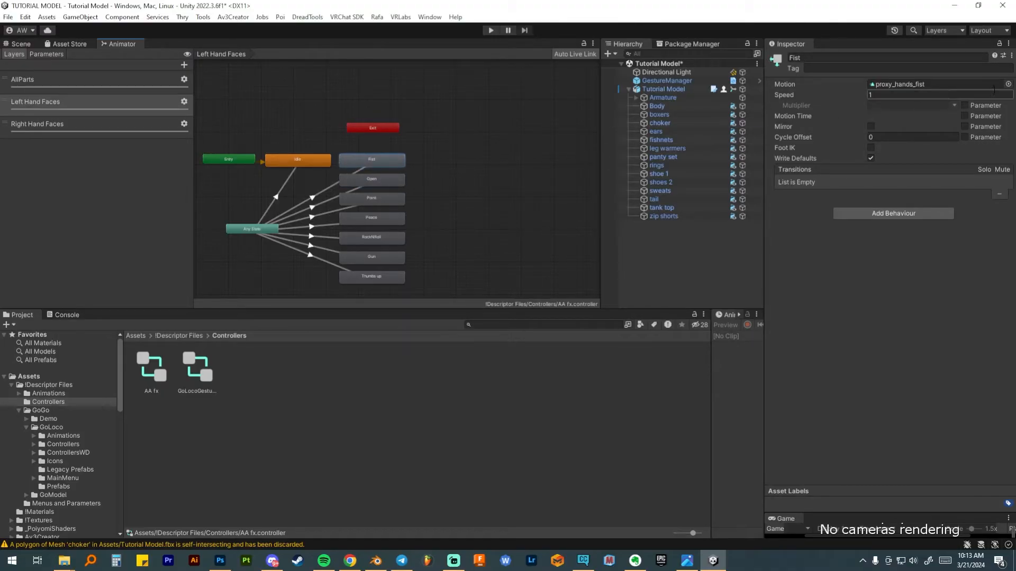
pyautogui.click(1010, 86)
pyautogui.scroll(3, 1000, 211)
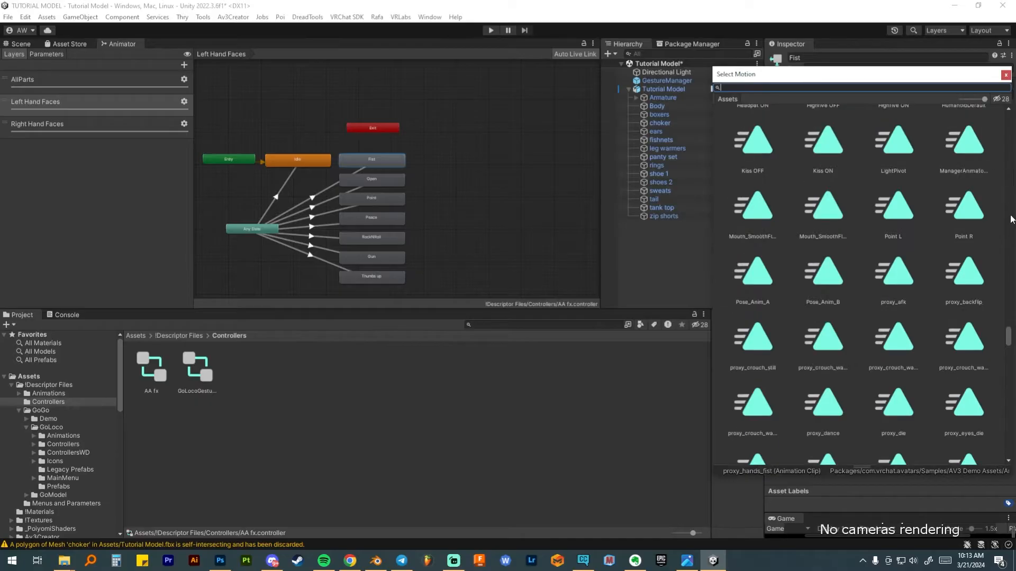
pyautogui.scroll(10, 1008, 341)
pyautogui.doubleClick(760, 139)
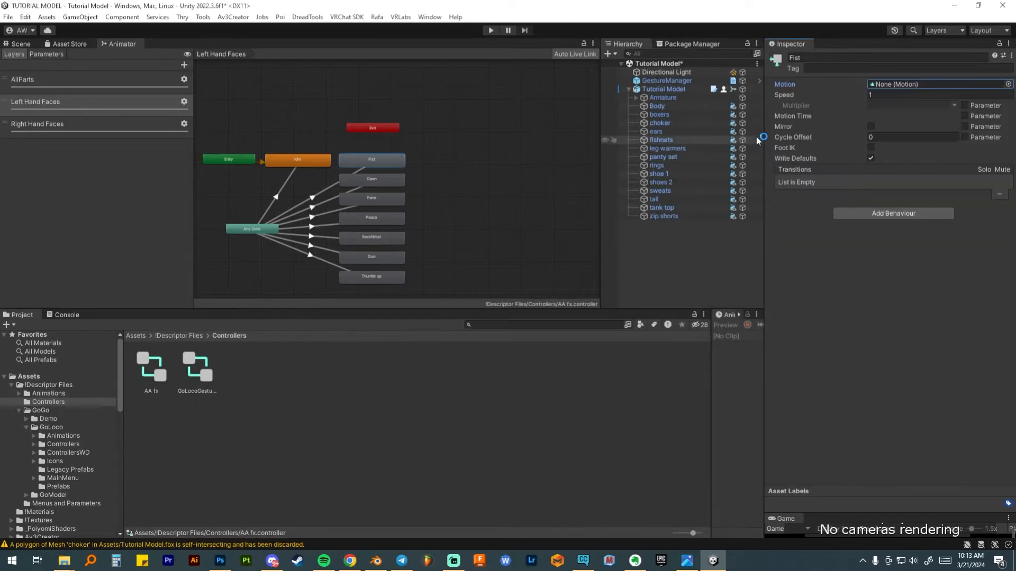
# Set the motions of the Open, Point and Idle states in the Right Hand Faces layer to None
pyautogui.click(392, 179)
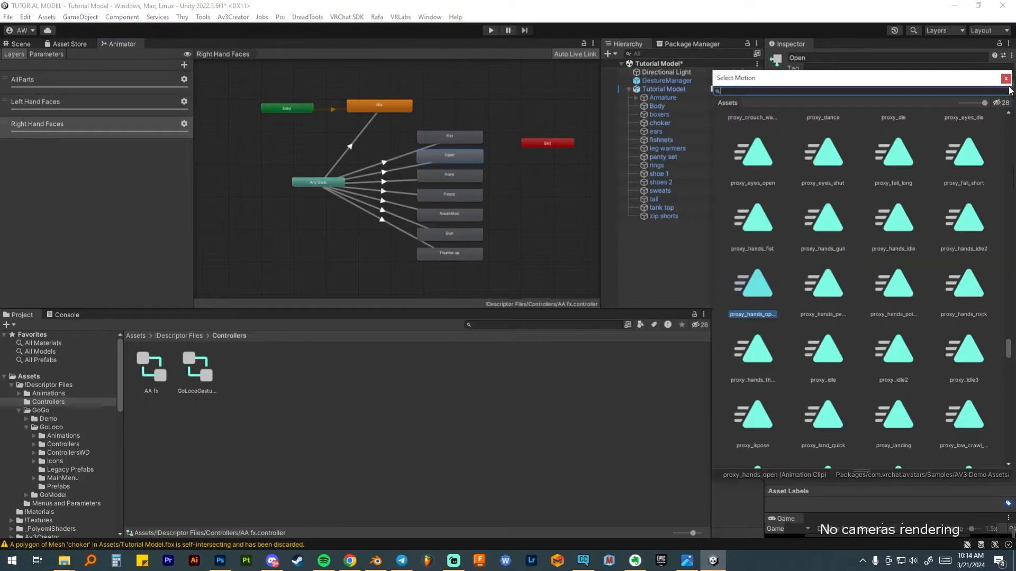
pyautogui.click(1009, 84)
pyautogui.write('no')
pyautogui.doubleClick(746, 141)
pyautogui.click(451, 174)
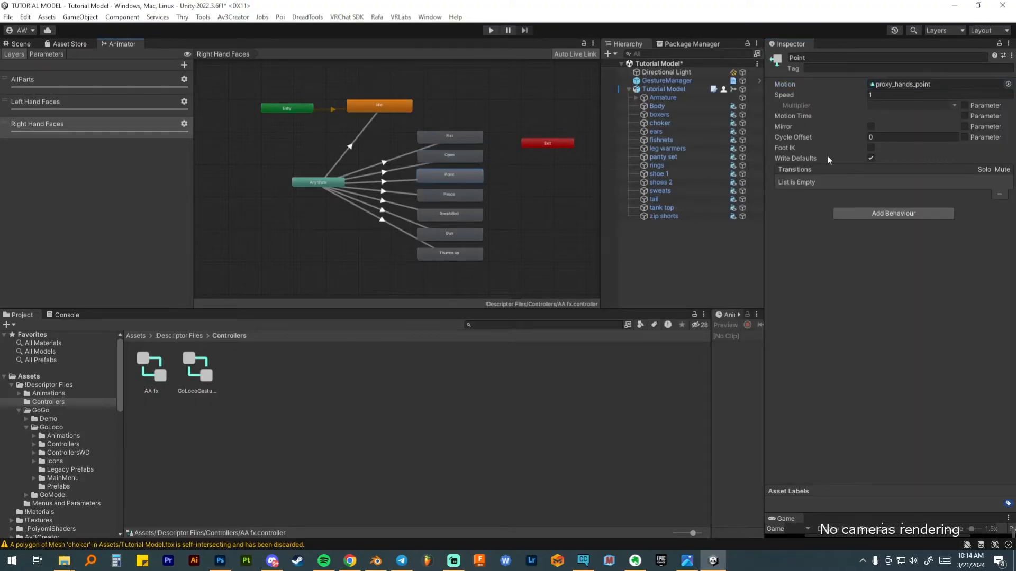
pyautogui.click(1007, 83)
pyautogui.write('no')
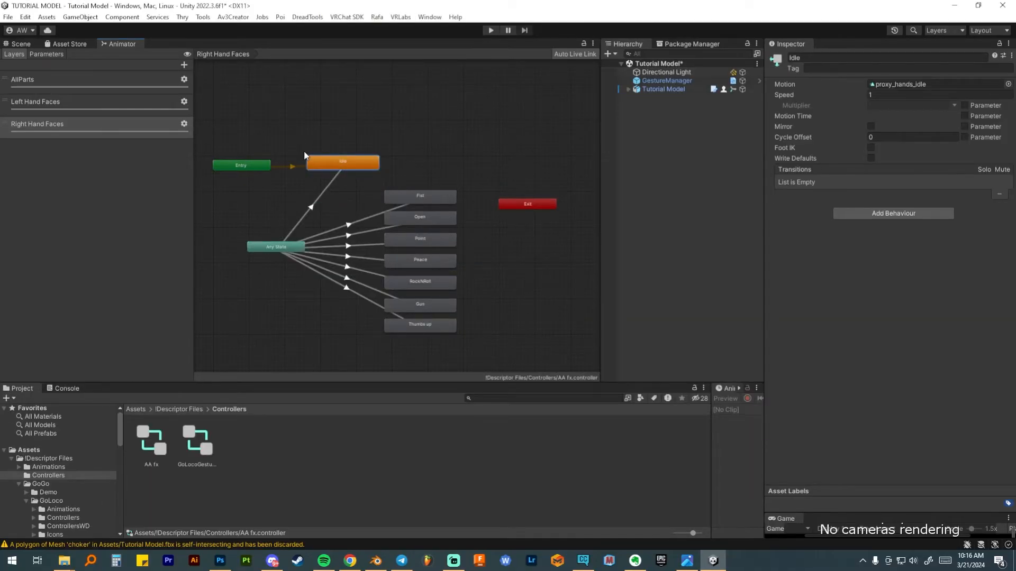
pyautogui.click(1008, 84)
pyautogui.moveTo(1008, 348); pyautogui.dragTo(2, 120)
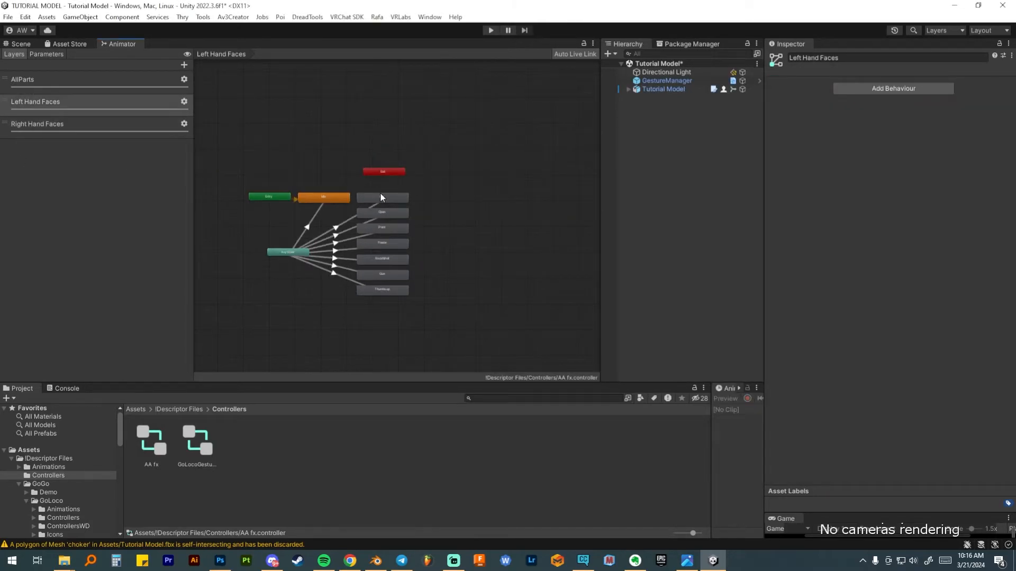
pyautogui.scroll(5, 392, 242)
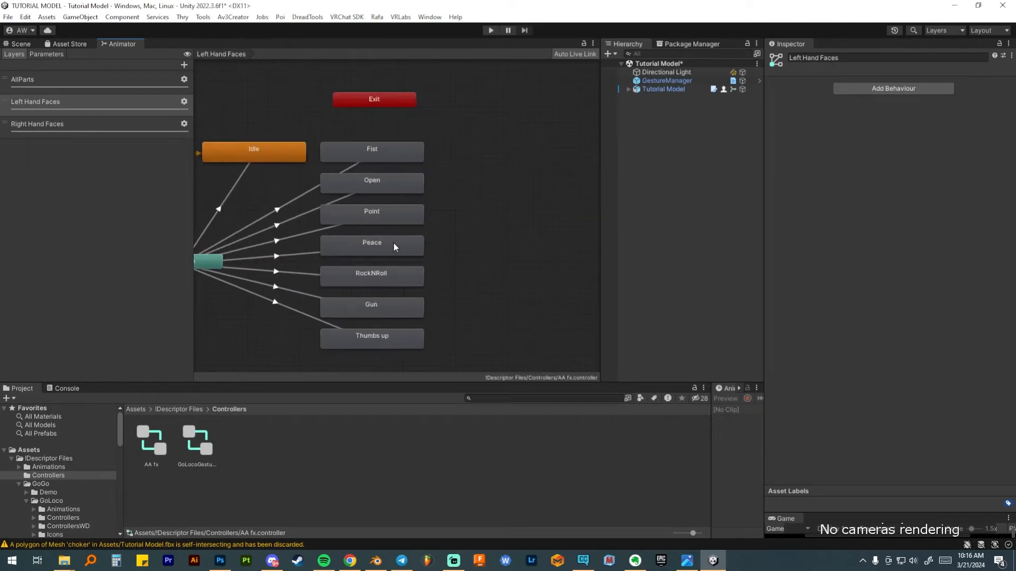
pyautogui.click(375, 152)
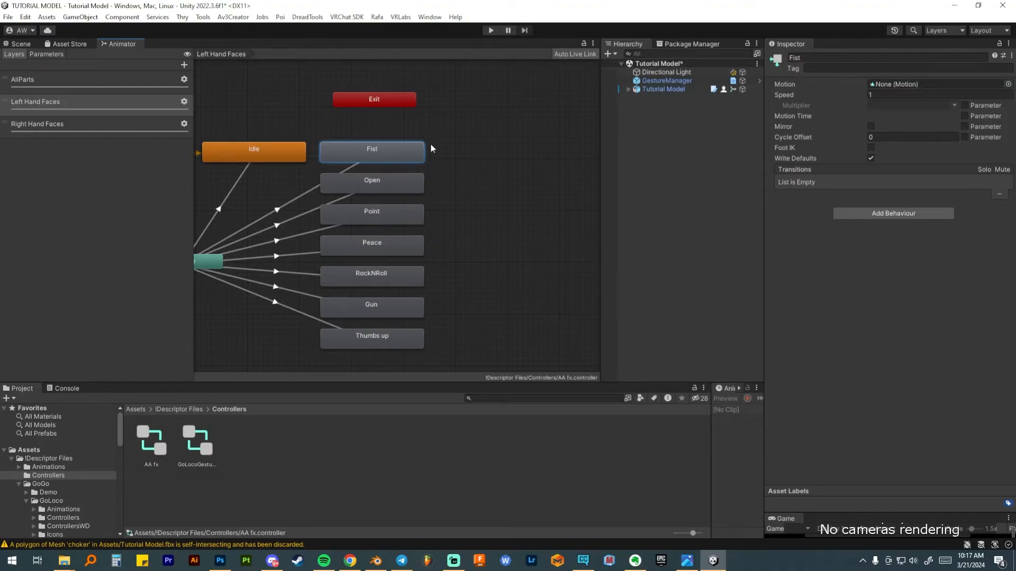
pyautogui.scroll(-3, 378, 188)
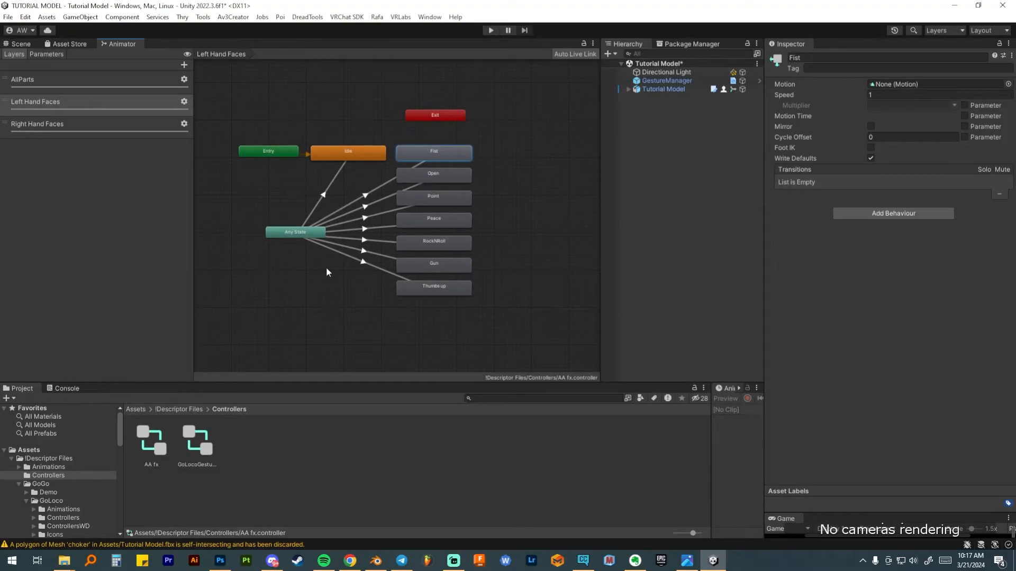
# Duplicate the Tutorial Model avatar in the scene and hide the original from the Scene view
pyautogui.click(19, 45)
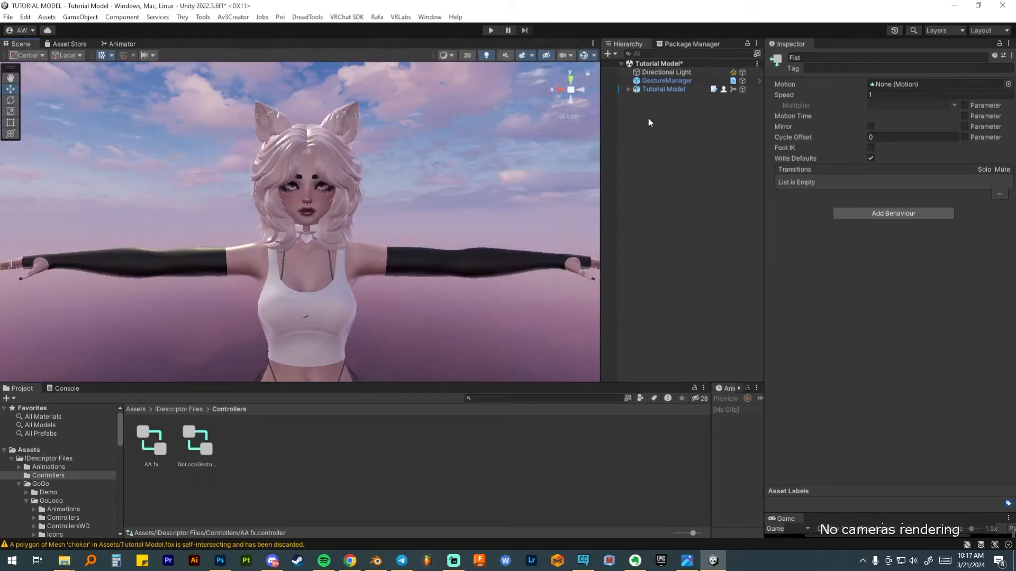
pyautogui.click(665, 90)
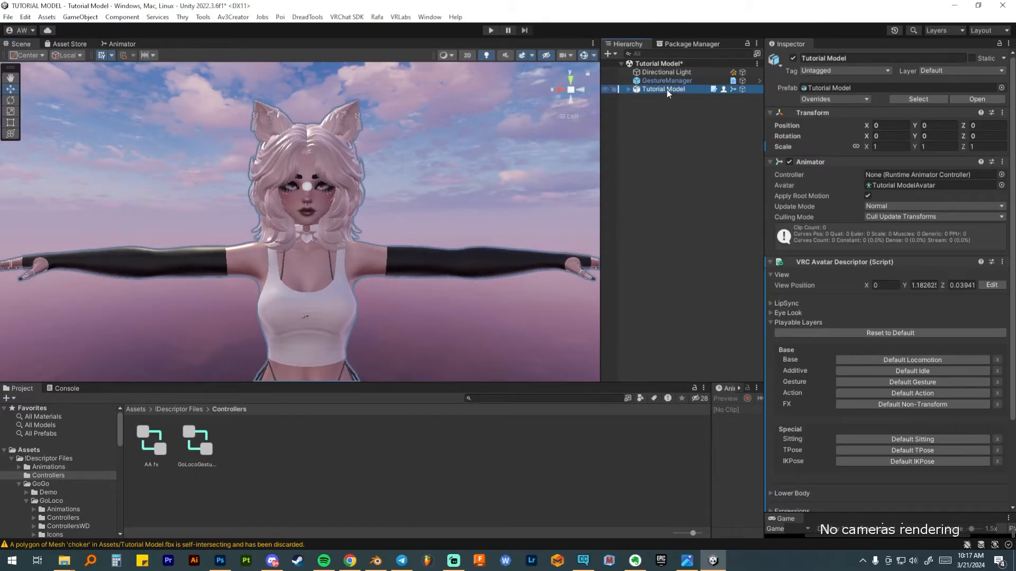
pyautogui.rightClick(667, 90)
pyautogui.click(685, 158)
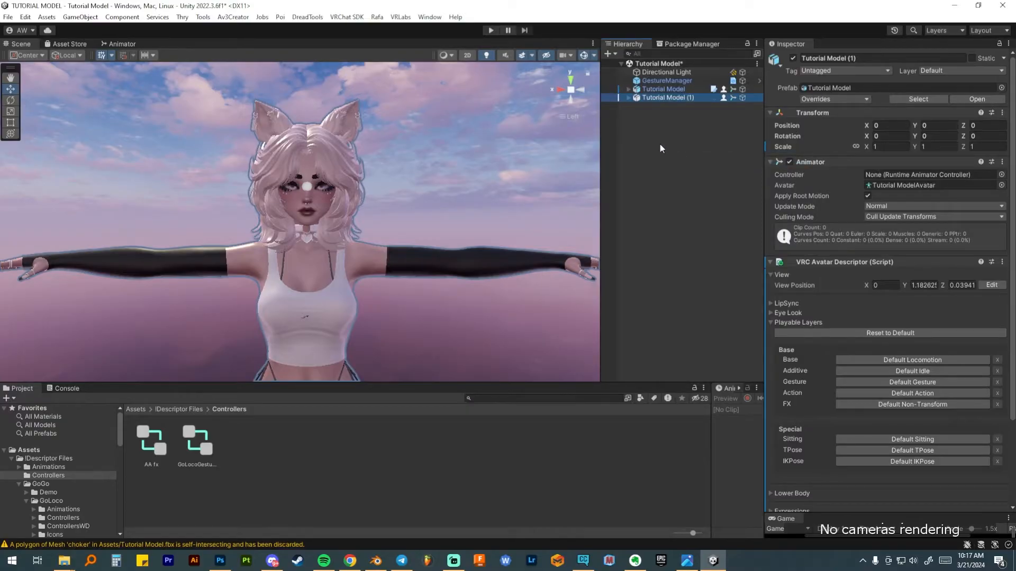
pyautogui.click(606, 89)
# Assign the AA fx controller to the Animator component of the duplicated avatar
pyautogui.click(1002, 175)
pyautogui.doubleClick(887, 204)
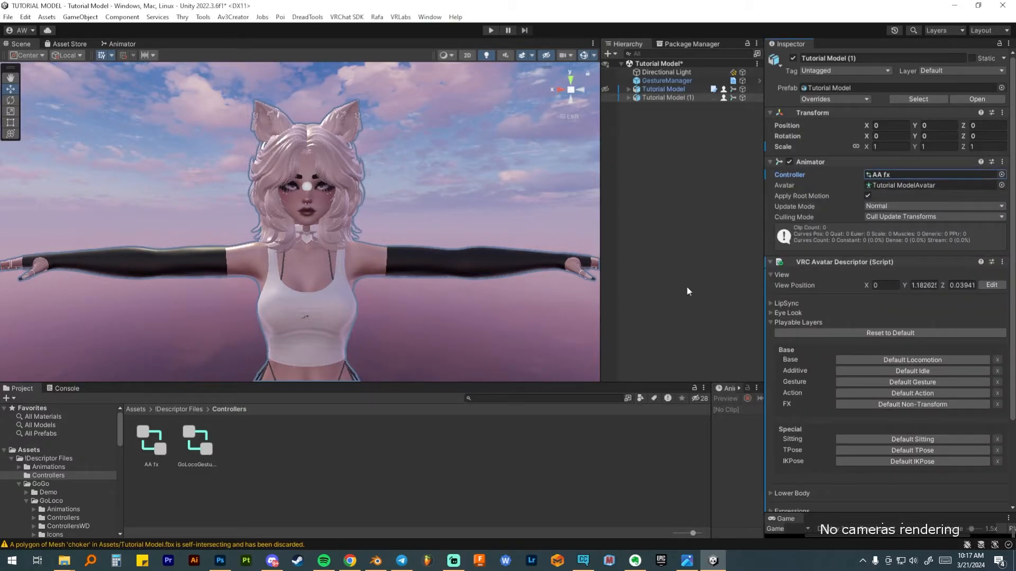
# Enlarge the Animation window beside the project files by narrowing the Project window and its folder tree
pyautogui.moveTo(712, 438); pyautogui.dragTo(184, 438)
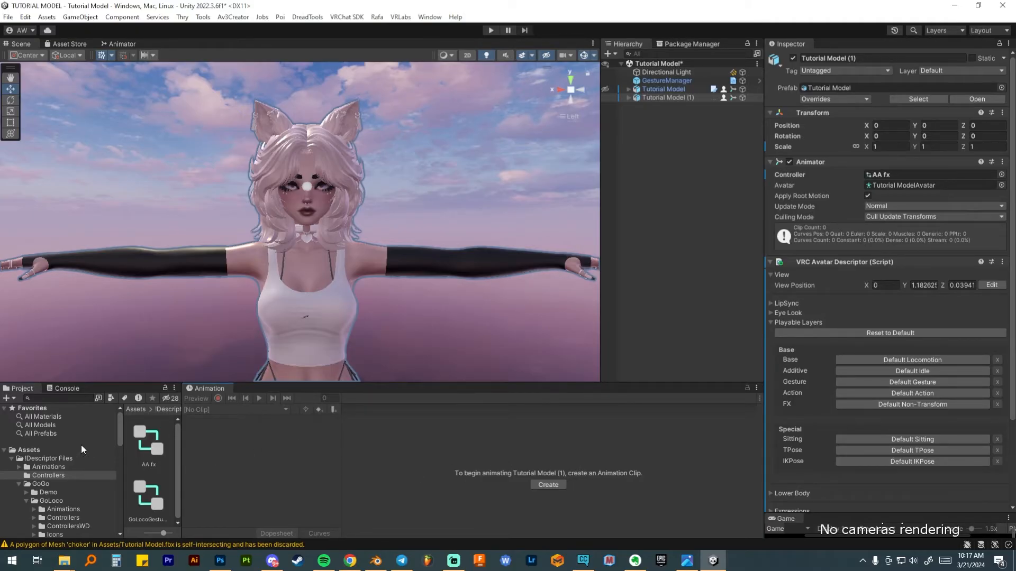
pyautogui.moveTo(124, 459); pyautogui.dragTo(94, 459)
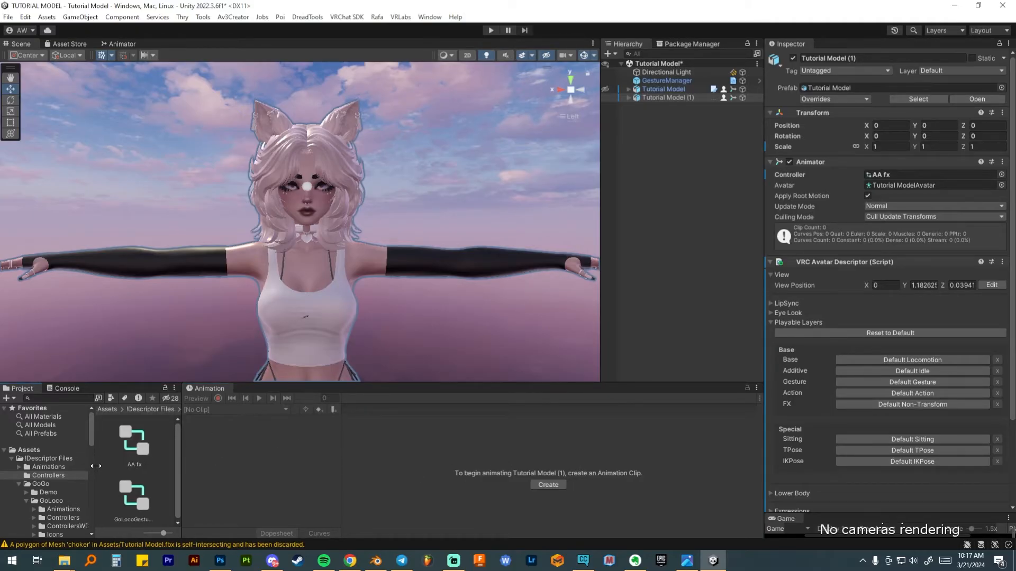
pyautogui.moveTo(182, 458); pyautogui.dragTo(166, 460)
pyautogui.click(324, 458)
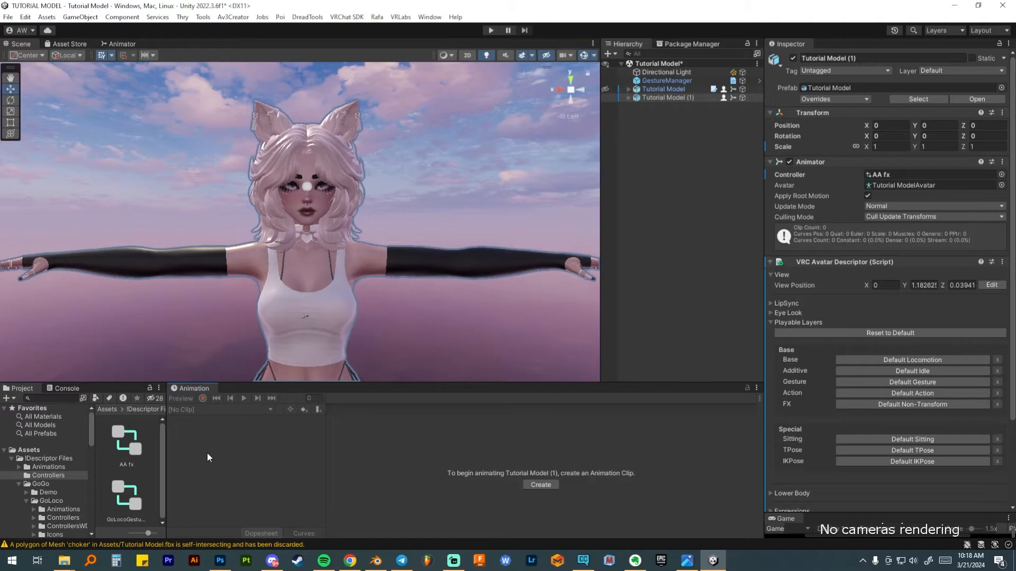
# Start a new animation clip for the duplicated avatar and create a folder named Faces inside !Descriptor Files/Animations
pyautogui.click(541, 485)
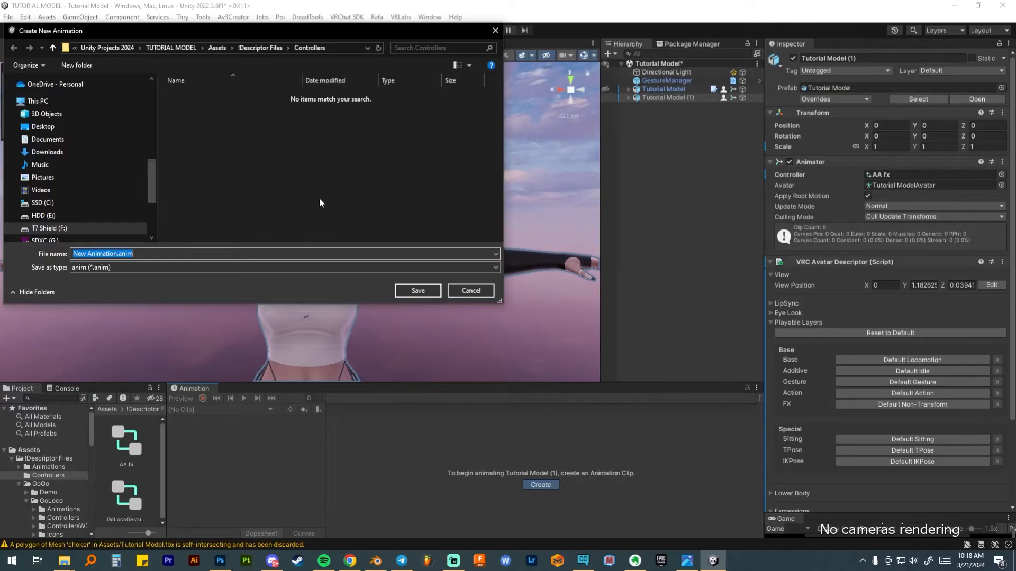
pyautogui.click(256, 48)
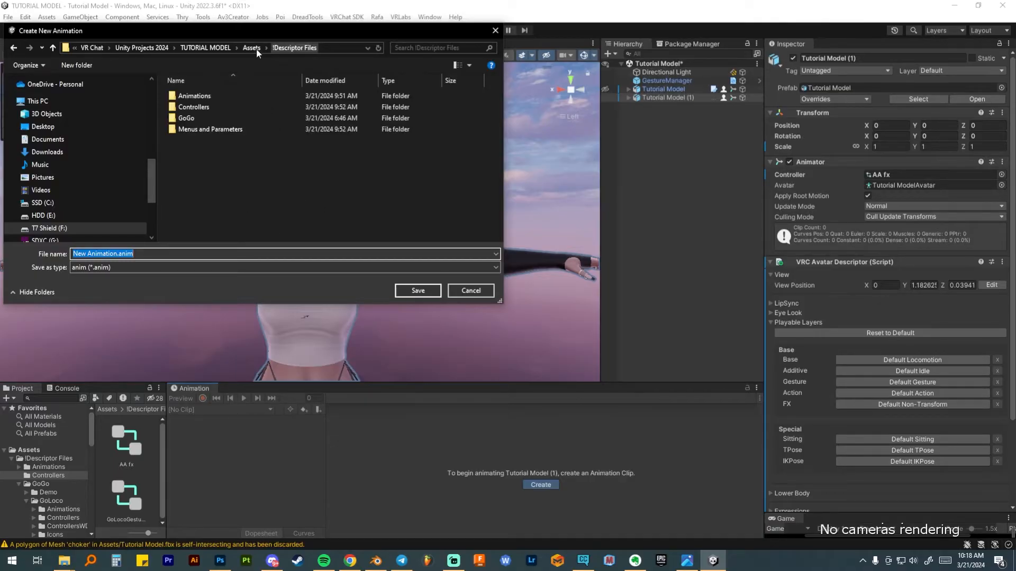
pyautogui.doubleClick(195, 96)
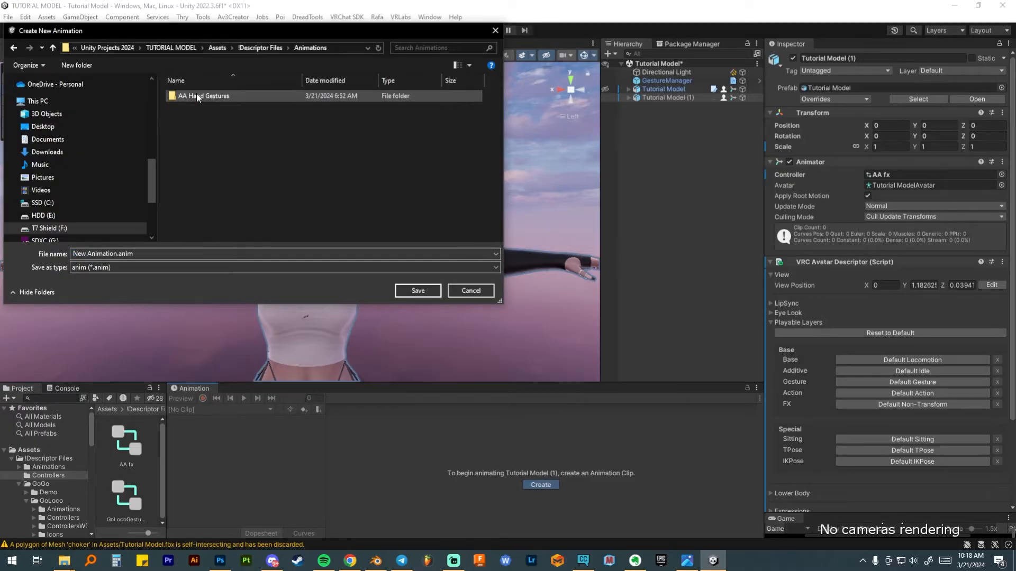
pyautogui.click(83, 65)
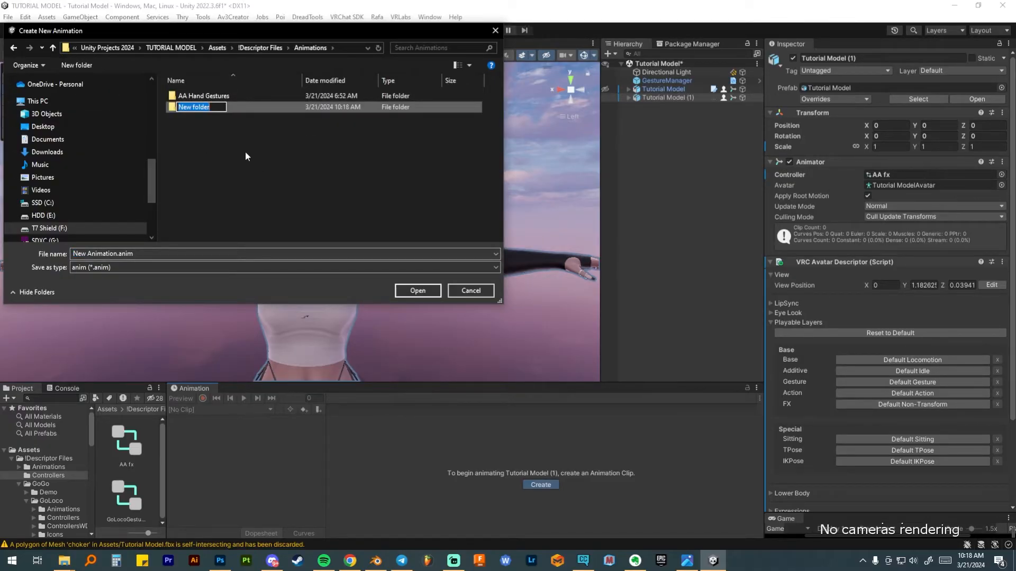
pyautogui.write('Faces')
pyautogui.press('Return')
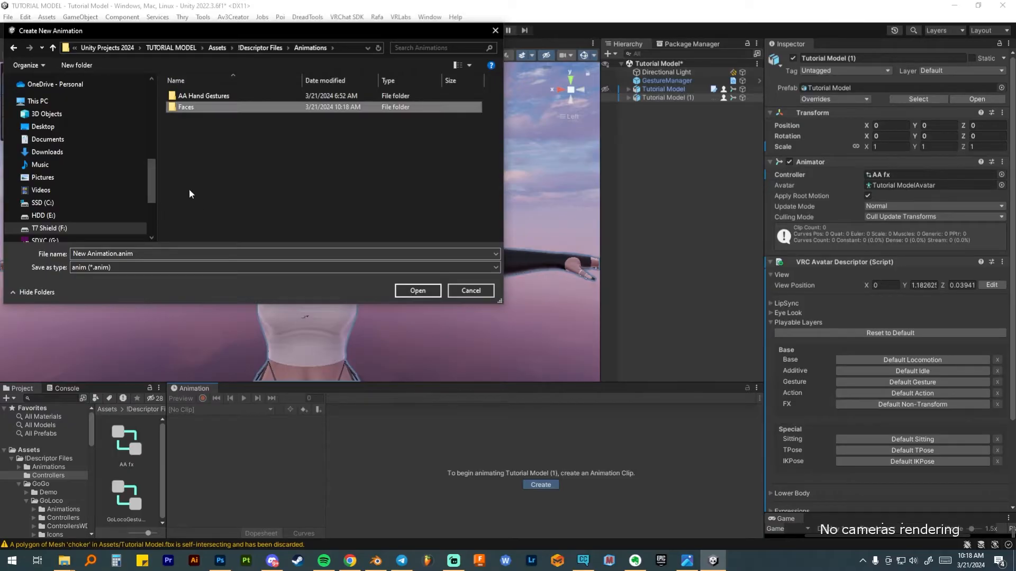
# Save the new animation clip as Happy Face in the Faces folder
pyautogui.doubleClick(195, 106)
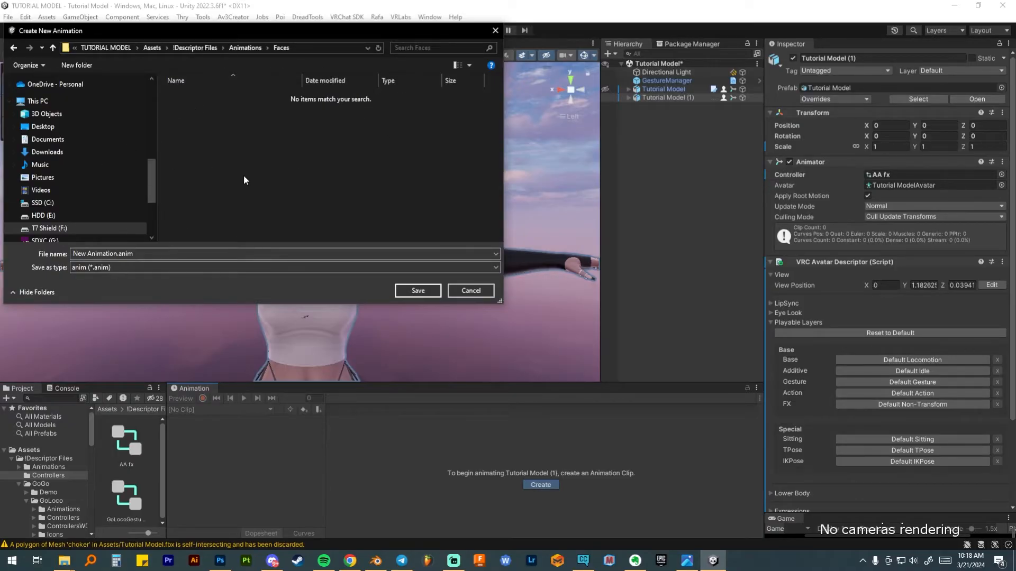
pyautogui.click(198, 253)
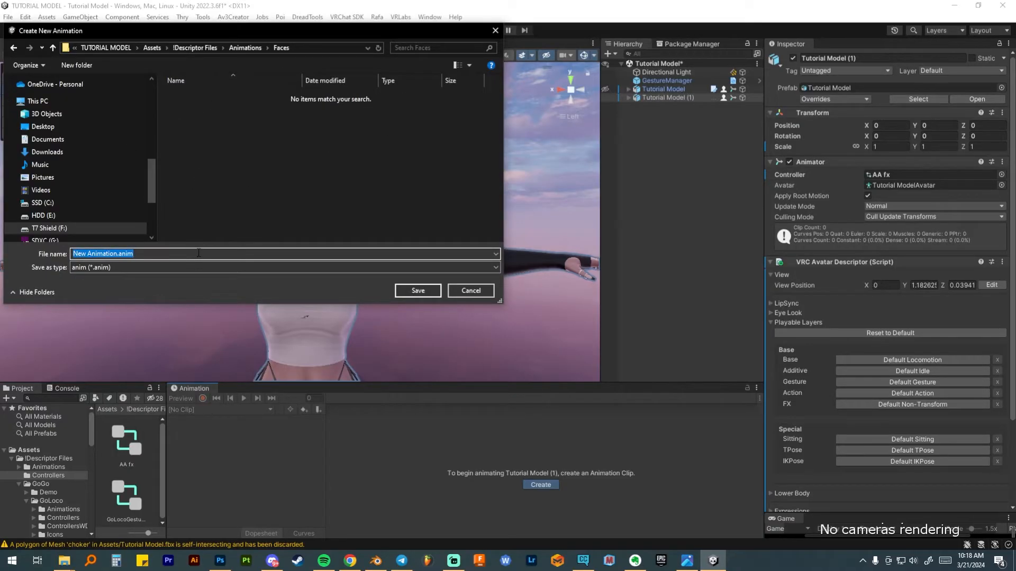
pyautogui.write('Happy Face')
pyautogui.click(417, 290)
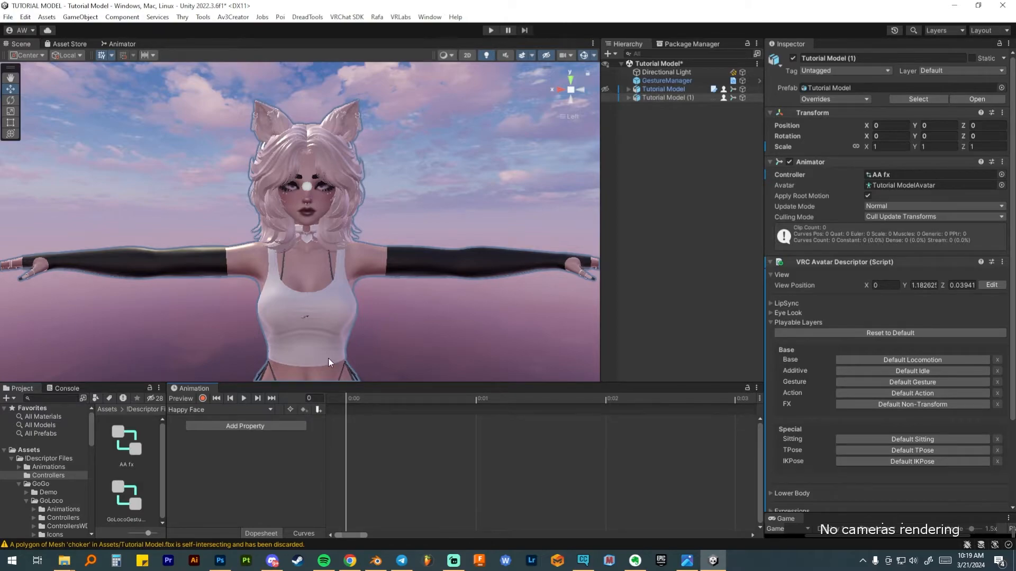
# Enable the scene preview of the Happy Face clip and list the BlendShapes of the duplicated avatar's Body mesh
pyautogui.click(179, 398)
pyautogui.moveTo(295, 340); pyautogui.dragTo(298, 130)
pyautogui.moveTo(298, 323); pyautogui.dragTo(300, 177, button='middle')
pyautogui.scroll(6, 301, 179)
pyautogui.scroll(6, 353, 239)
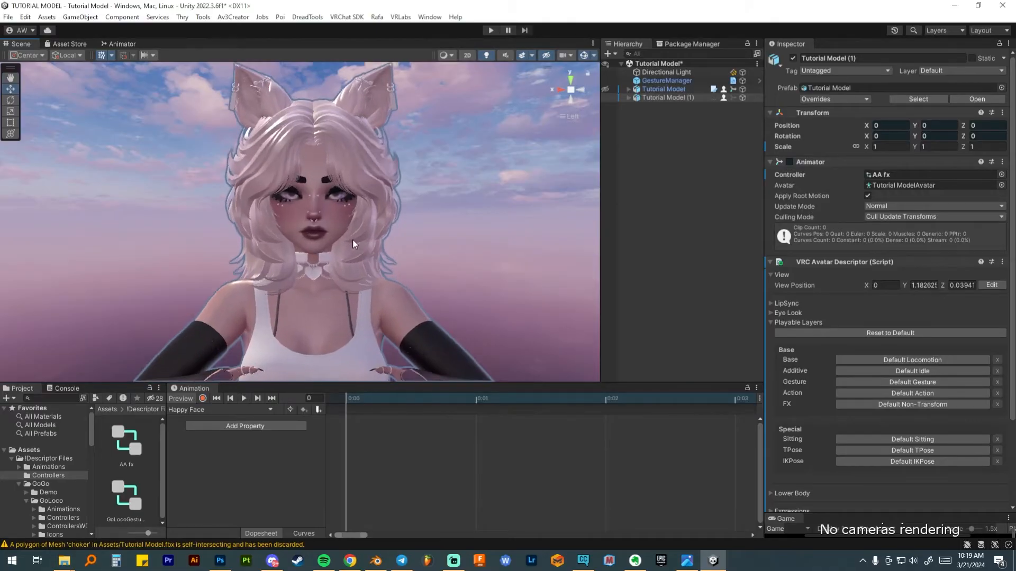
pyautogui.moveTo(353, 240); pyautogui.dragTo(326, 278, button='middle')
pyautogui.scroll(4, 328, 279)
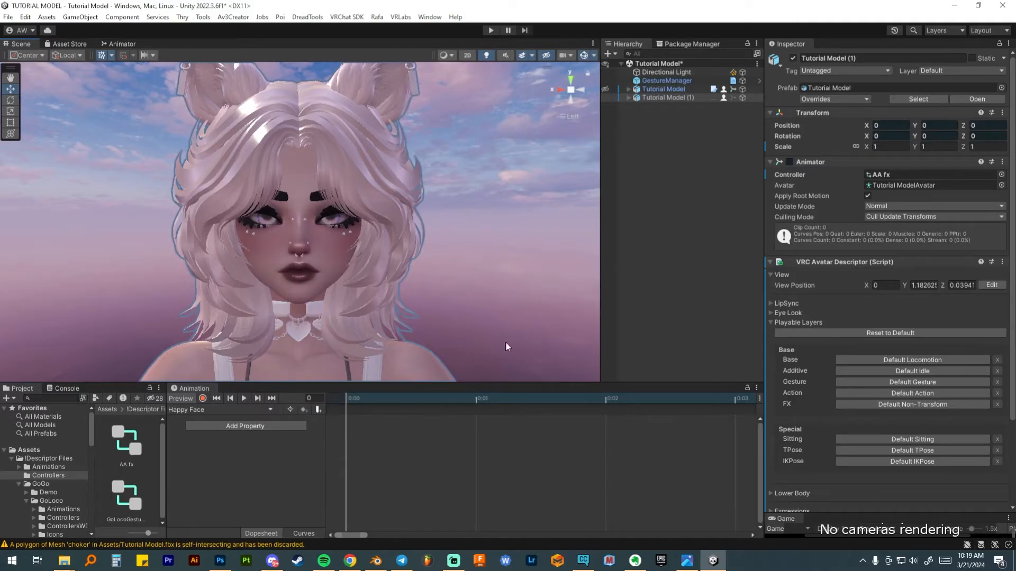
pyautogui.click(627, 98)
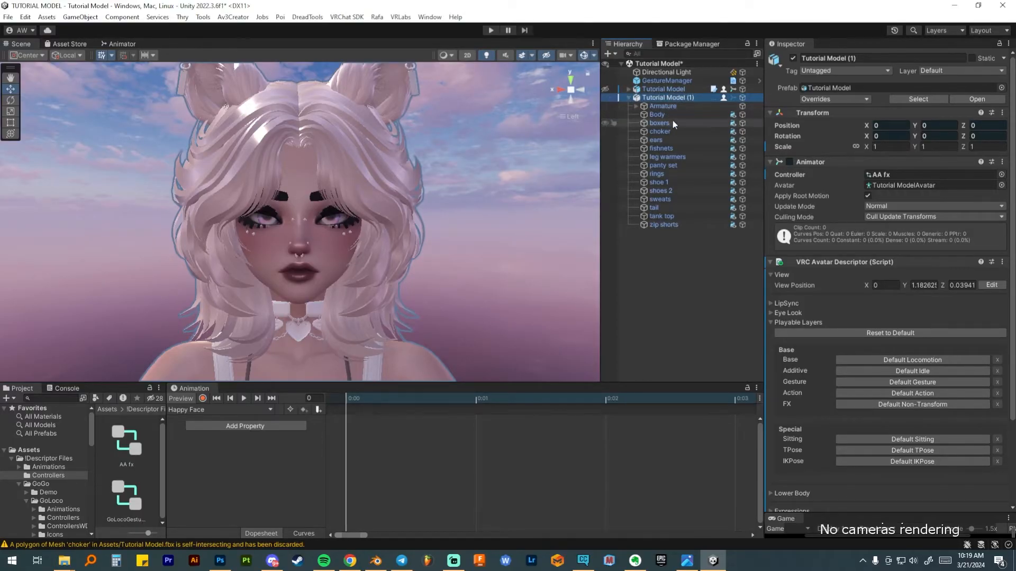
pyautogui.click(657, 114)
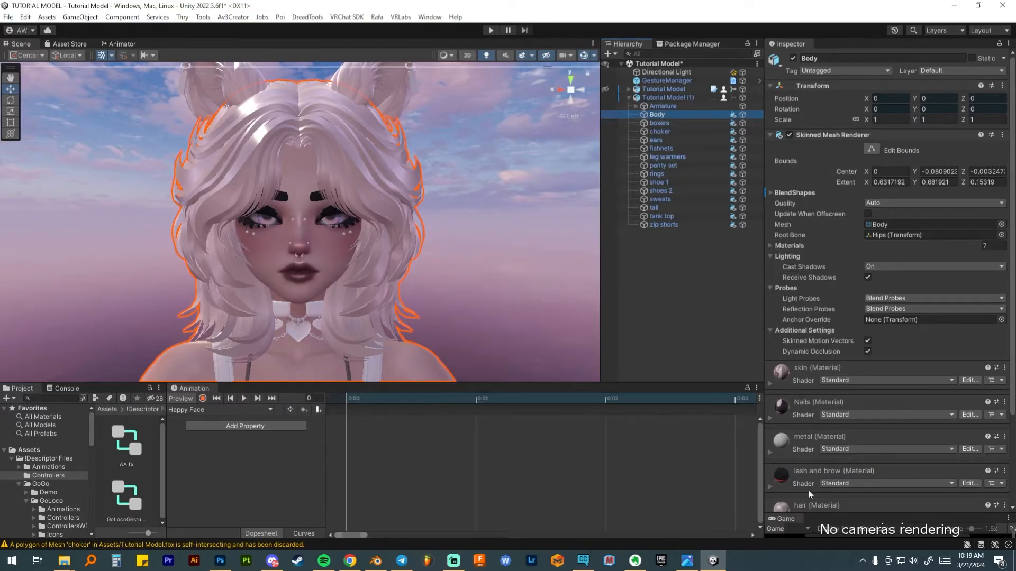
pyautogui.click(770, 193)
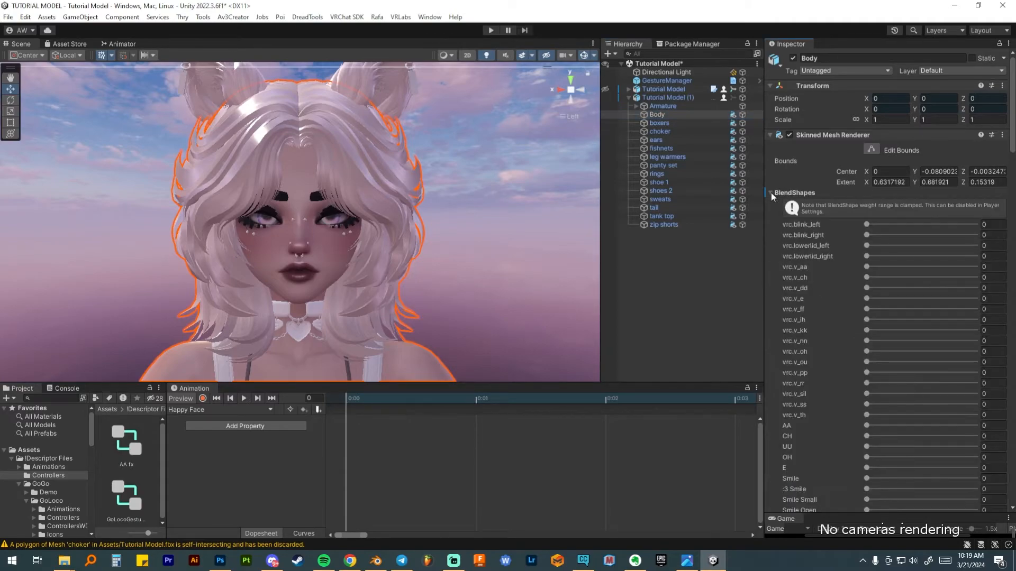
# Record the Body's Amber Happy Face blendshape at 100 in the Happy Face clip, and stop recording
pyautogui.scroll(-9, 812, 246)
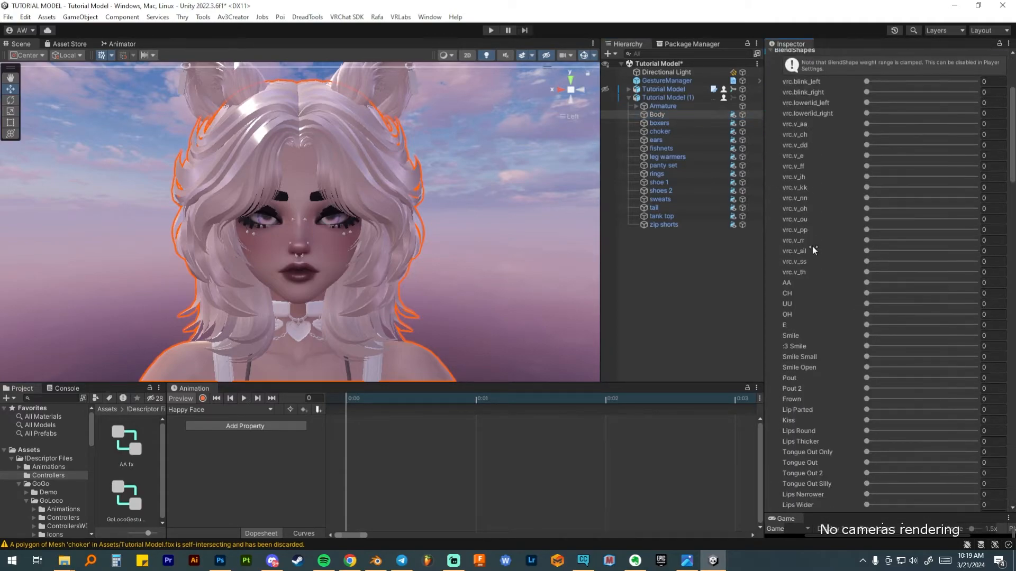
pyautogui.scroll(-20, 812, 246)
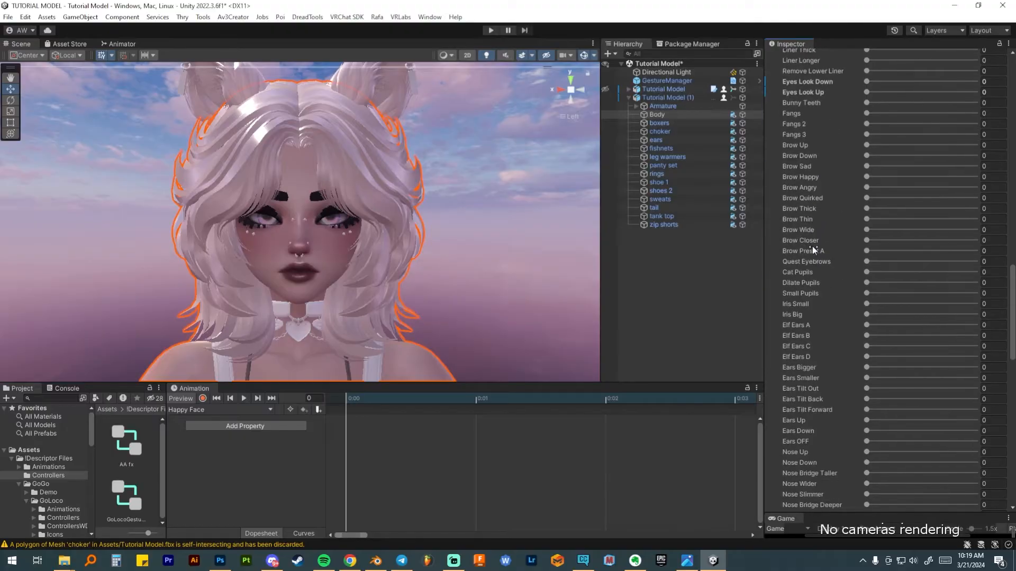
pyautogui.scroll(-1, 811, 246)
pyautogui.scroll(2, 812, 246)
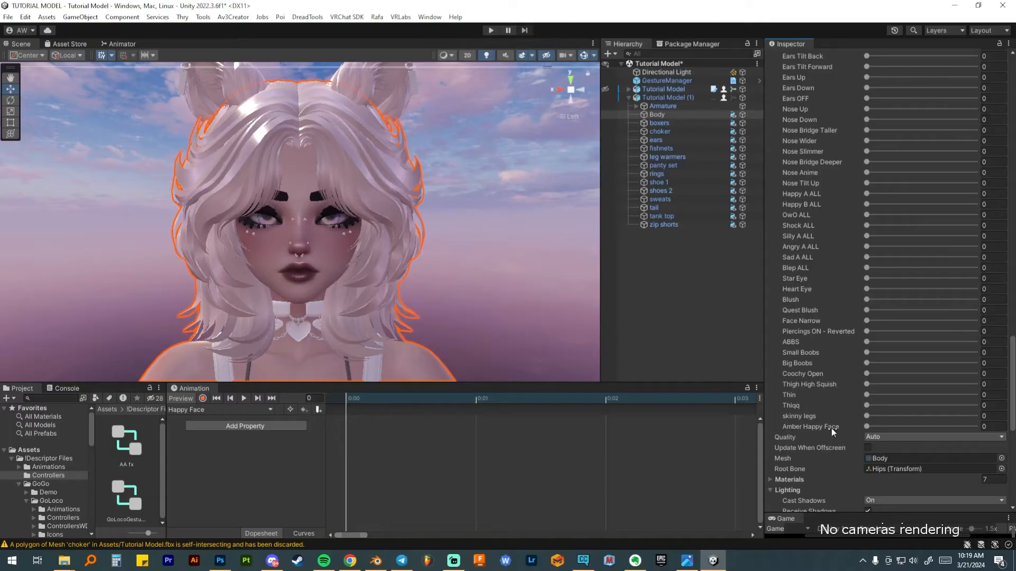
pyautogui.click(202, 399)
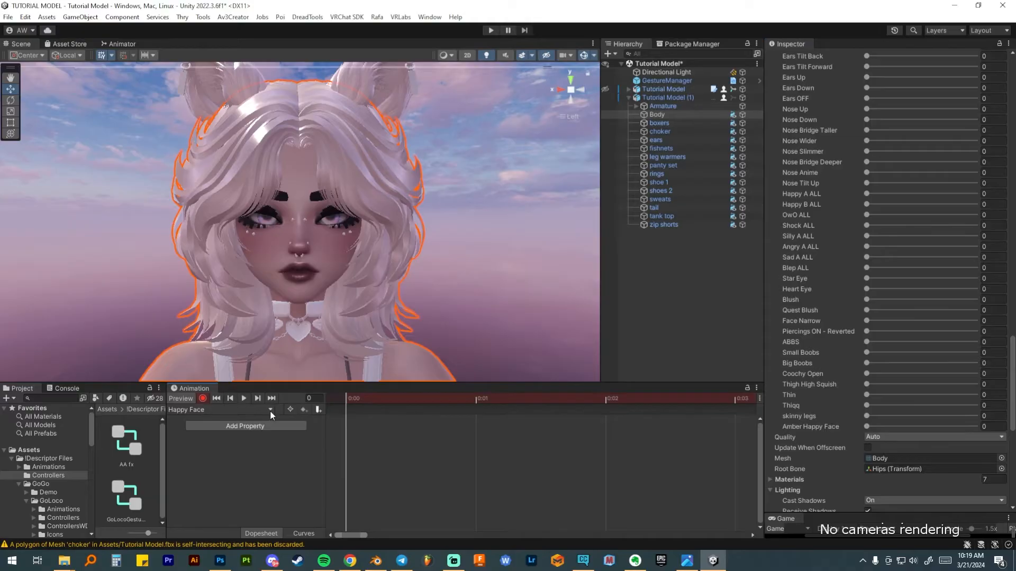
pyautogui.click(867, 427)
pyautogui.moveTo(868, 427); pyautogui.dragTo(977, 427)
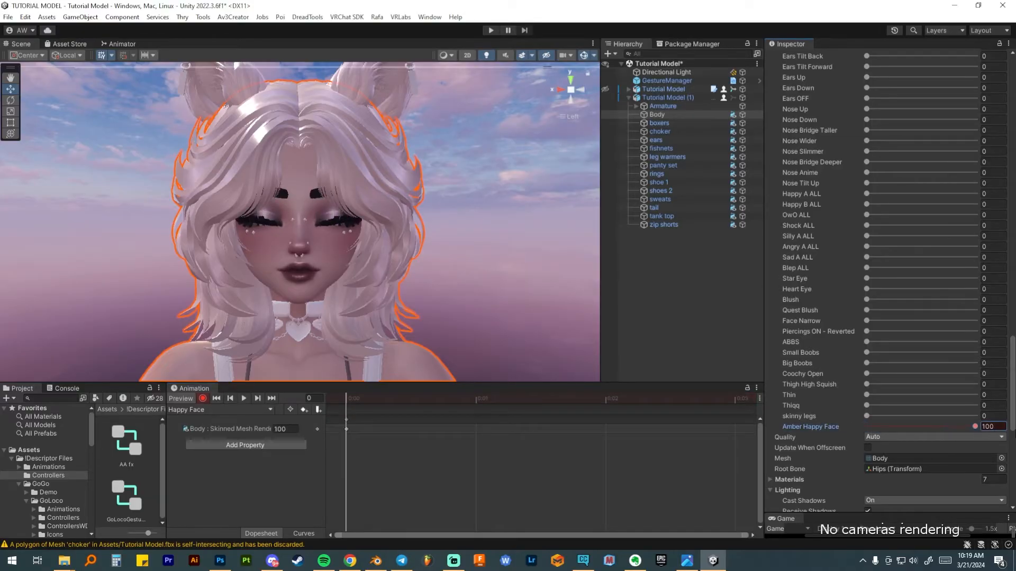
pyautogui.click(202, 399)
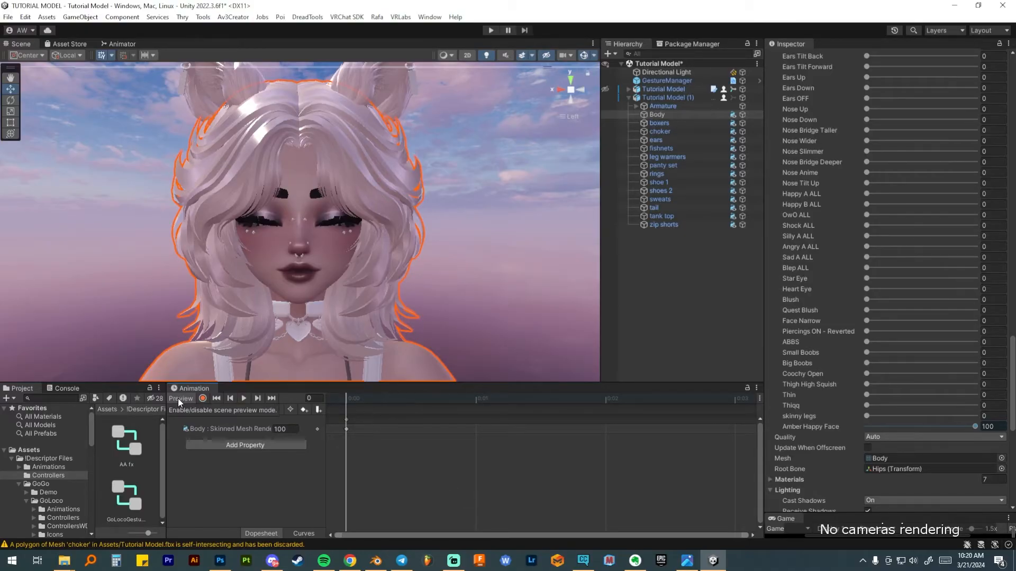
# Create a new clip named Mad Face and record the Body's Angry A ALL blendshape at 100 in it
pyautogui.click(182, 413)
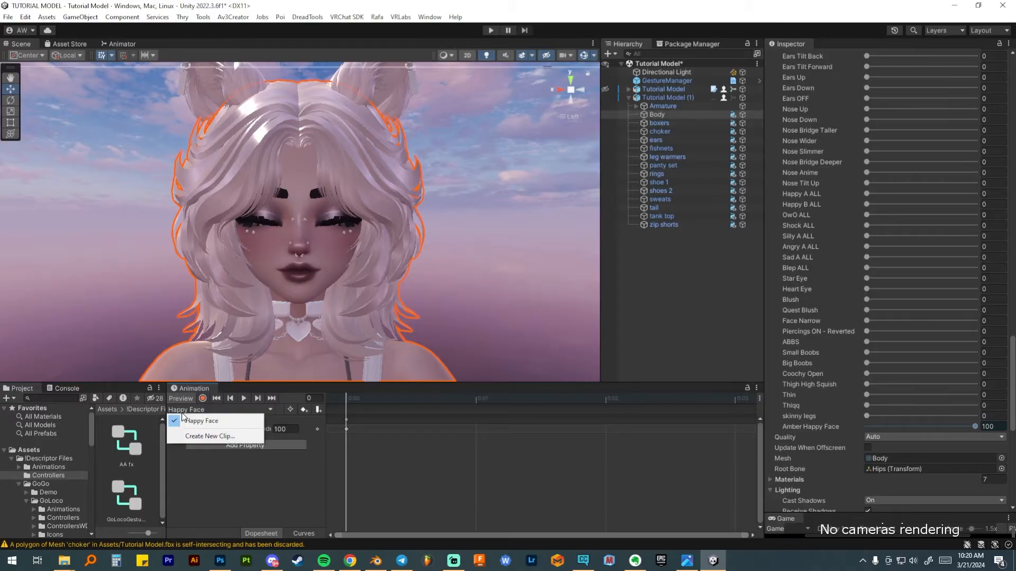
pyautogui.click(197, 439)
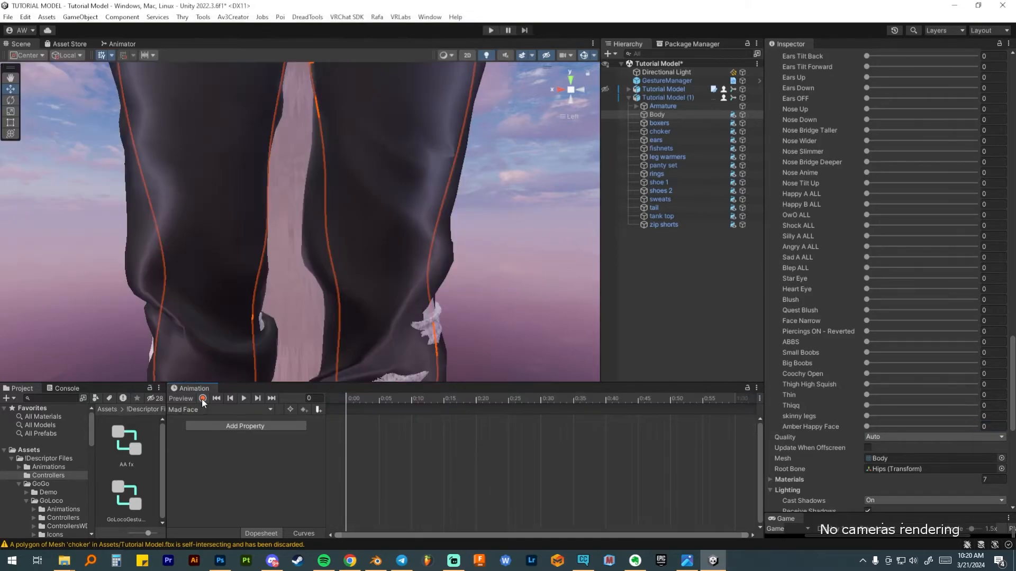
pyautogui.click(203, 398)
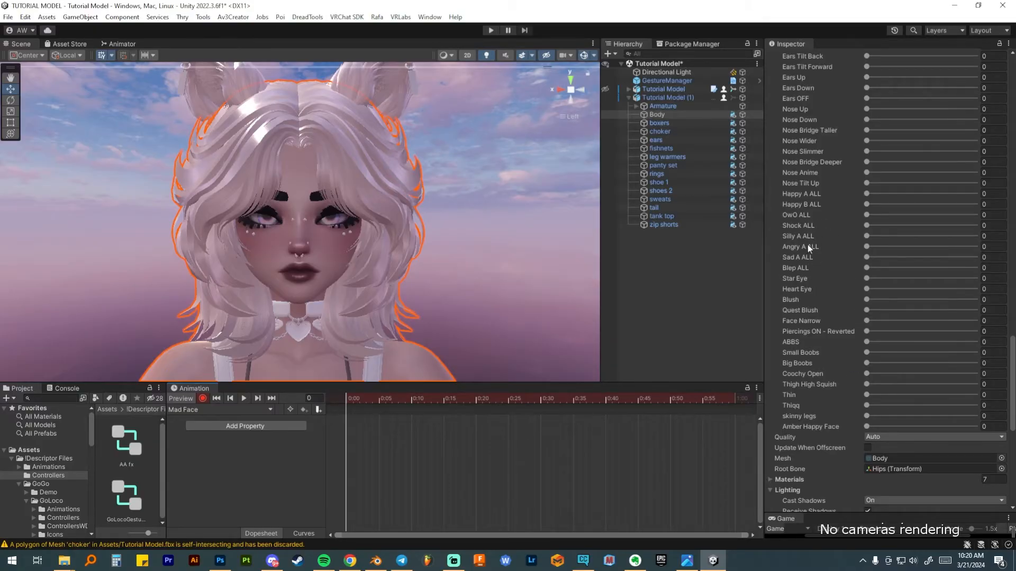
pyautogui.moveTo(867, 247); pyautogui.dragTo(977, 248)
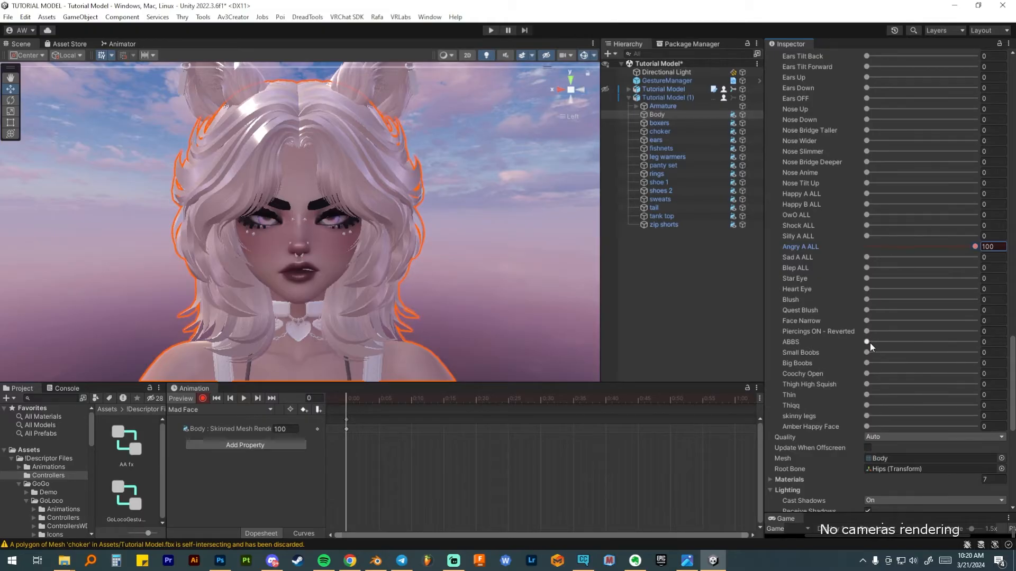
# Create the clips Blep Face with Blep ALL at 100 and OWO Face with OwO ALL at 100
pyautogui.click(866, 278)
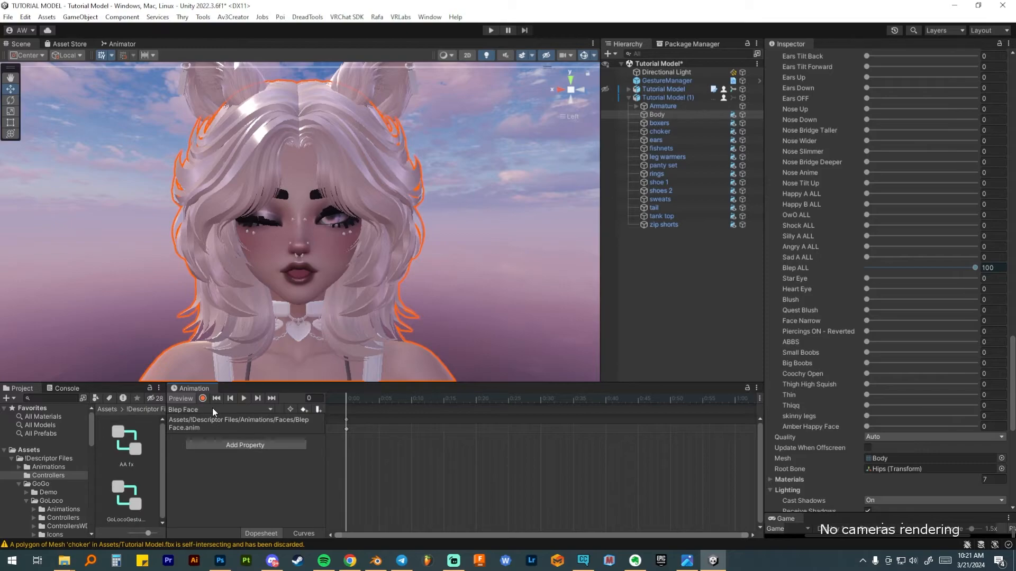
pyautogui.click(212, 408)
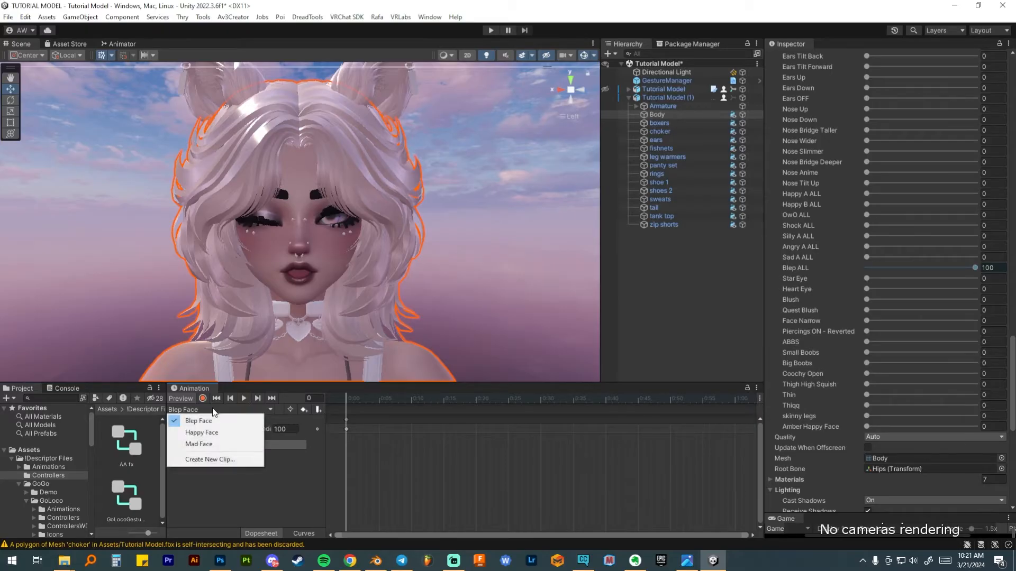
pyautogui.click(215, 459)
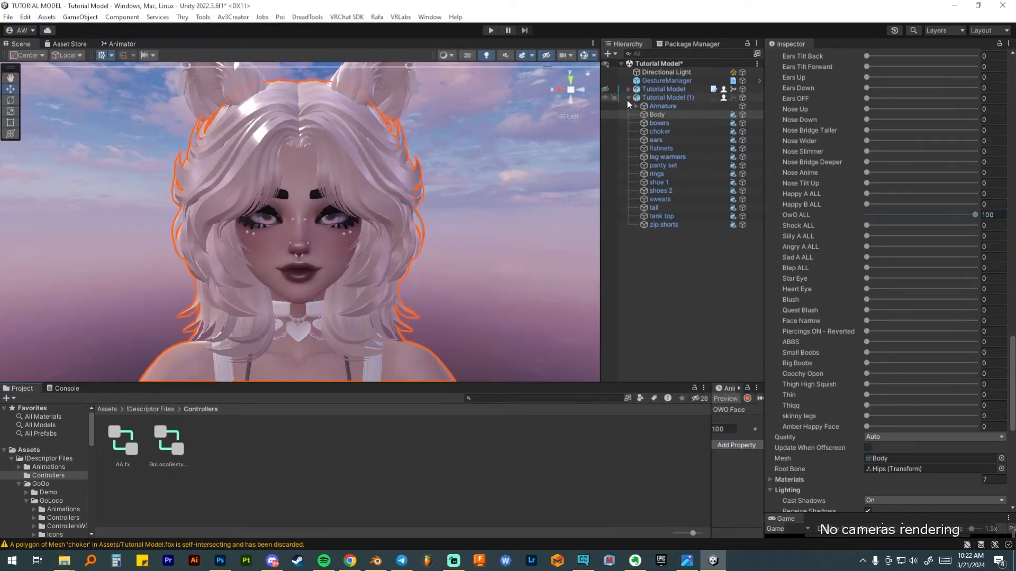
# Delete the duplicated avatar Tutorial Model (1) and show the original avatar in the Scene view again
pyautogui.click(628, 99)
pyautogui.click(655, 96)
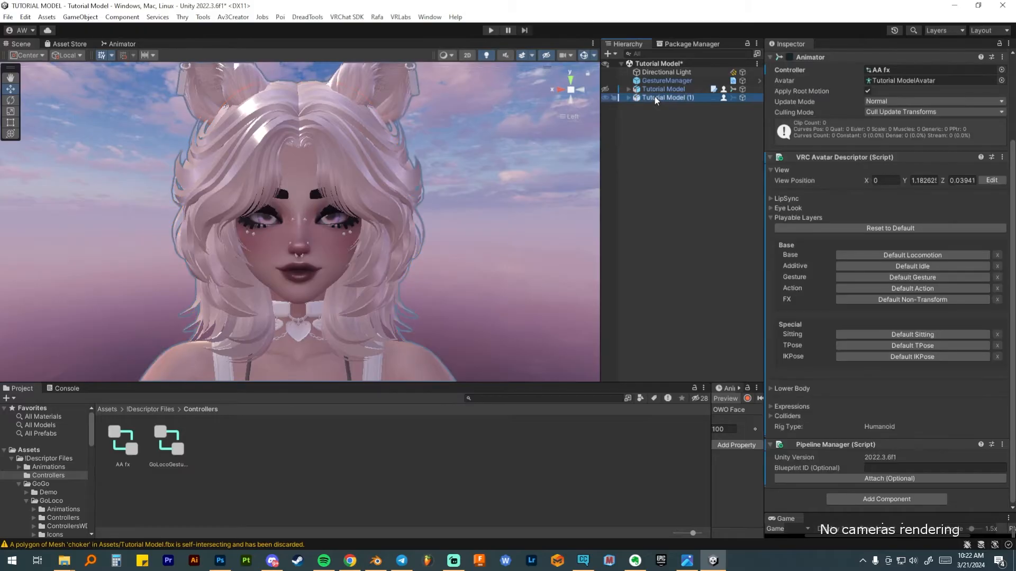
pyautogui.rightClick(655, 97)
pyautogui.click(693, 174)
pyautogui.scroll(-10, 428, 148)
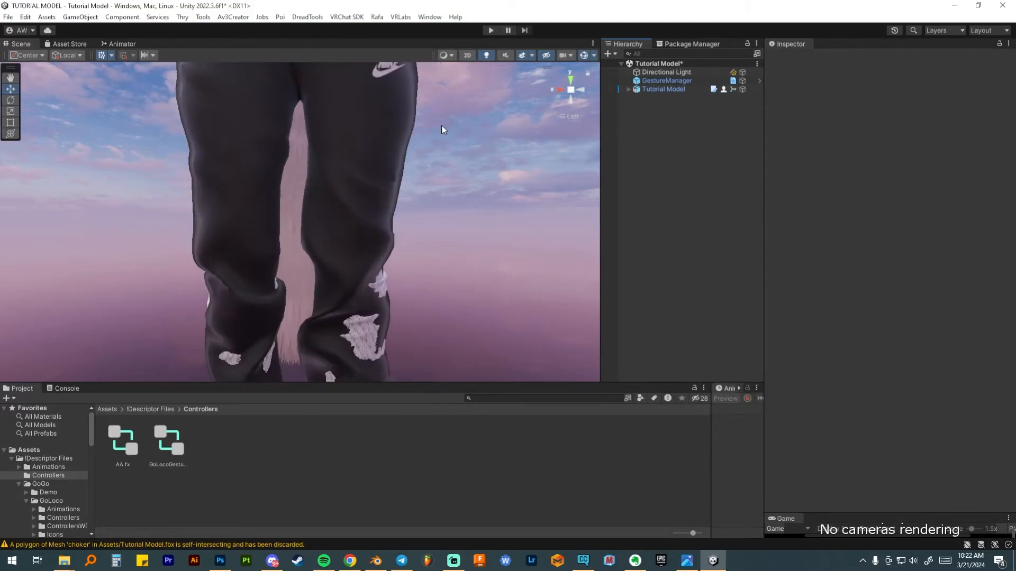
pyautogui.moveTo(437, 273); pyautogui.dragTo(436, 338, button='middle')
pyautogui.moveTo(383, 177); pyautogui.dragTo(372, 275, button='middle')
pyautogui.scroll(3, 372, 275)
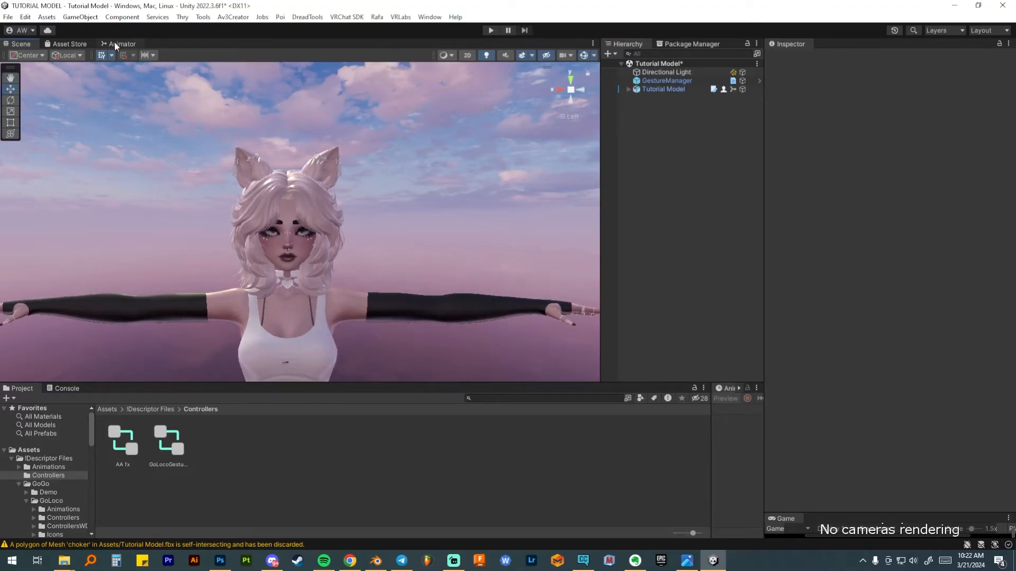
# Open the AA fx controller in the Animator and display its Left Hand Faces layer
pyautogui.doubleClick(126, 439)
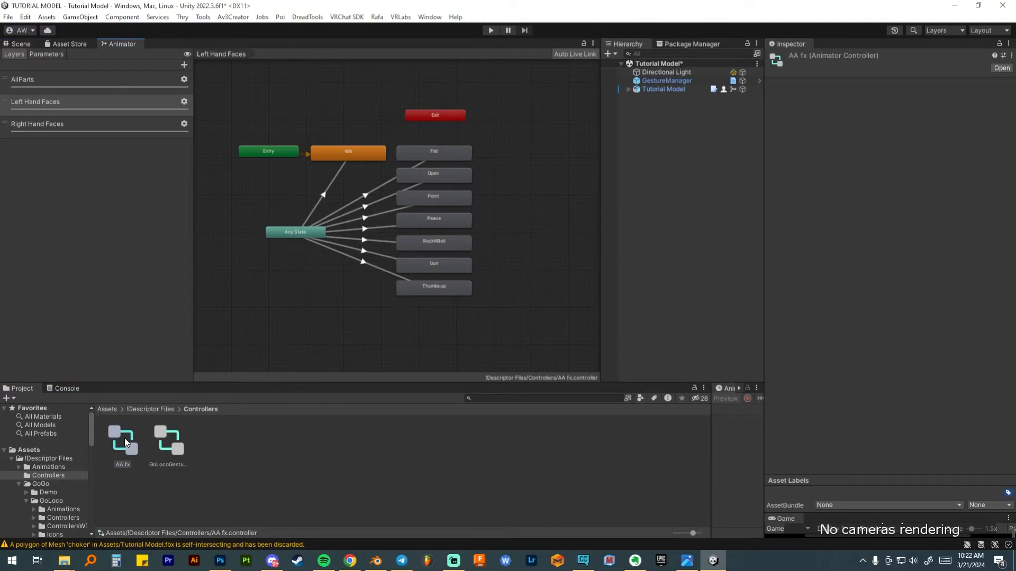
pyautogui.click(81, 129)
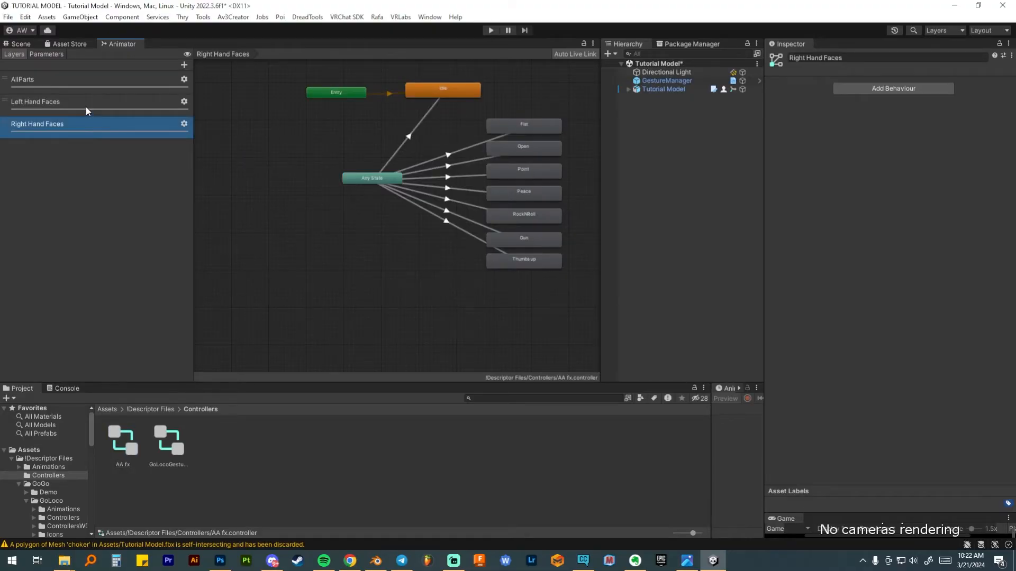
pyautogui.click(86, 107)
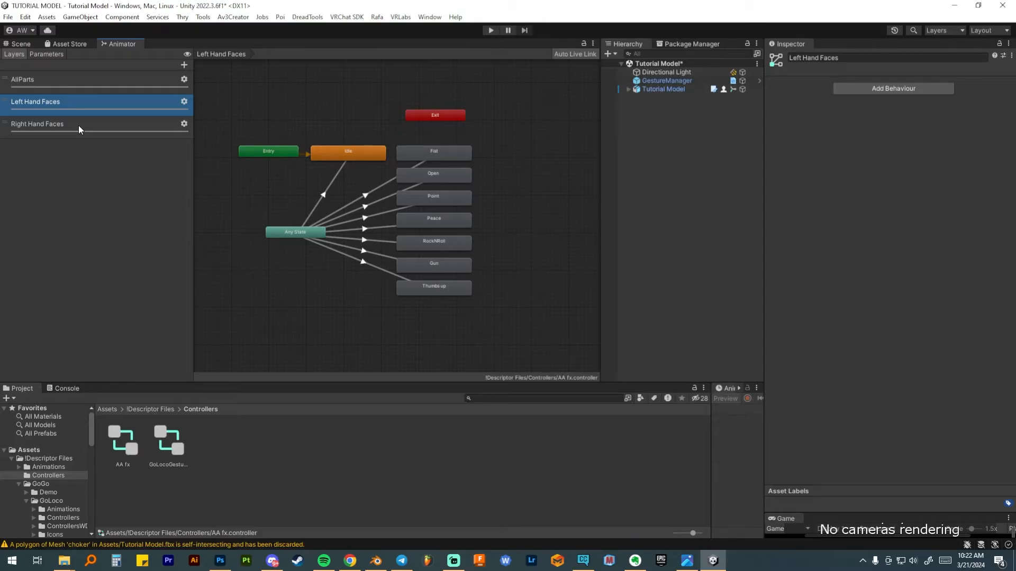
# In the Left Hand Faces layer, assign the OWO Face clip to the Point state and the Happy Face clip to Peace
pyautogui.click(431, 153)
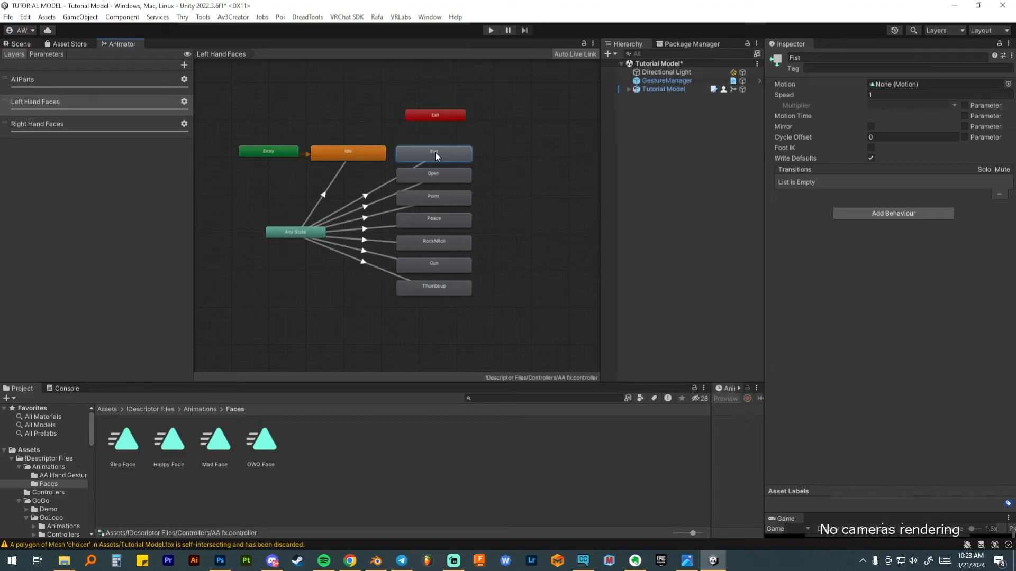
pyautogui.click(429, 174)
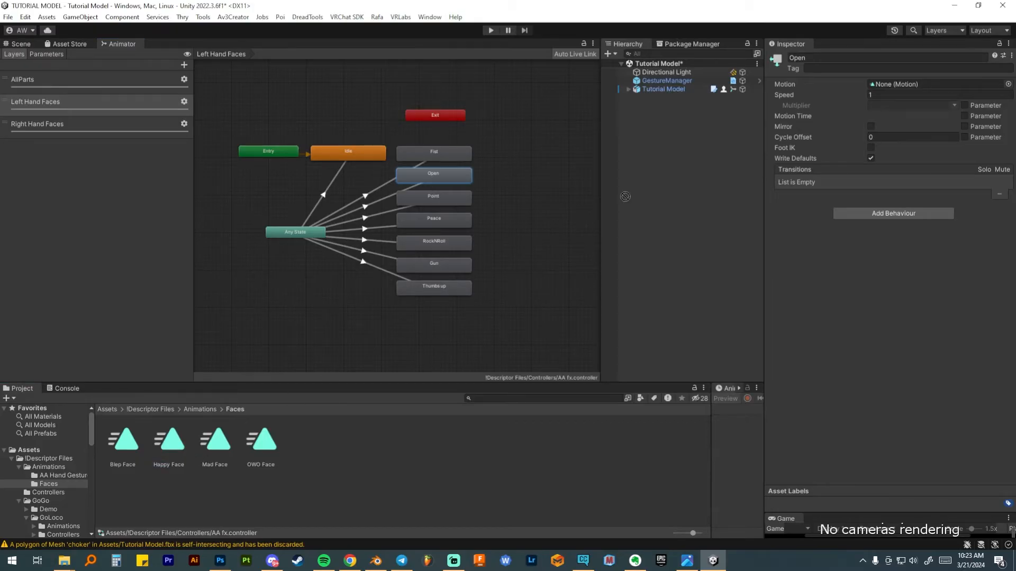
pyautogui.click(426, 197)
pyautogui.moveTo(261, 439); pyautogui.dragTo(884, 90)
pyautogui.click(425, 219)
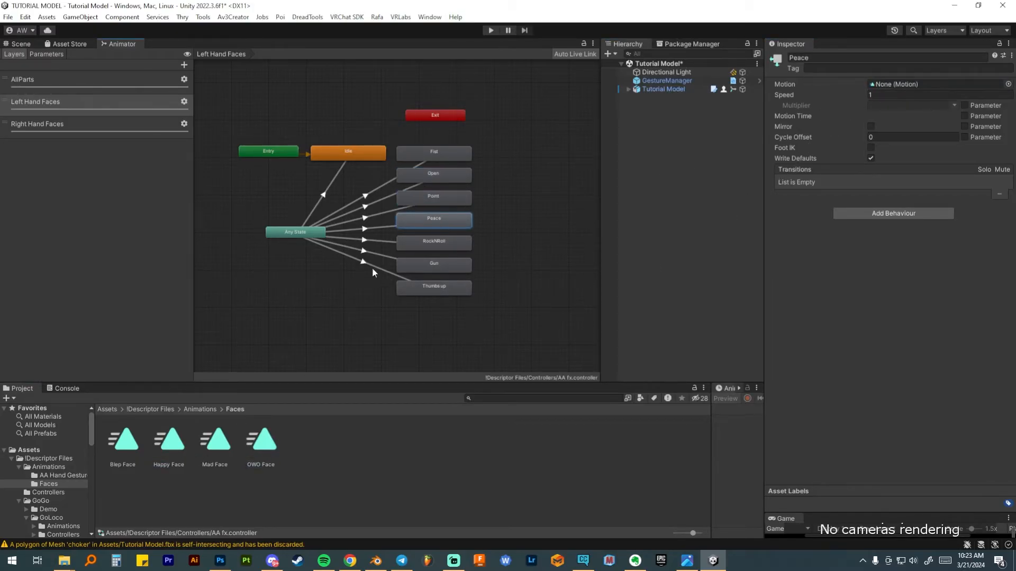
pyautogui.moveTo(170, 440); pyautogui.dragTo(898, 89)
# Assign Mad Face to RockNRoll, Blep Face to Gun and OWO Face to Thumbs up, and display the Right Hand Faces layer
pyautogui.click(443, 242)
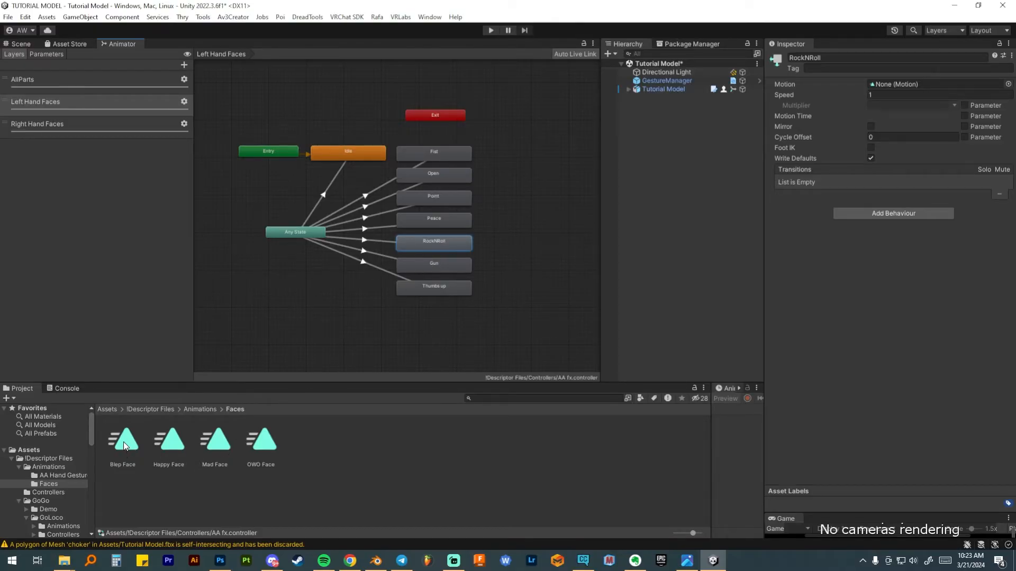
pyautogui.moveTo(214, 441); pyautogui.dragTo(898, 91)
pyautogui.click(434, 264)
pyautogui.moveTo(123, 440); pyautogui.dragTo(928, 87)
pyautogui.click(433, 288)
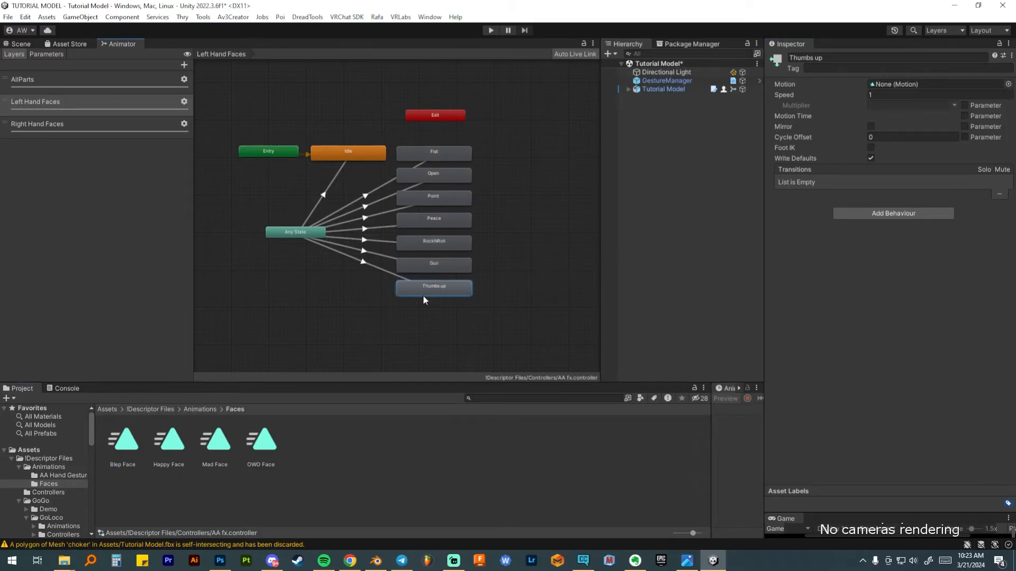
pyautogui.moveTo(268, 450); pyautogui.dragTo(905, 89)
pyautogui.click(78, 125)
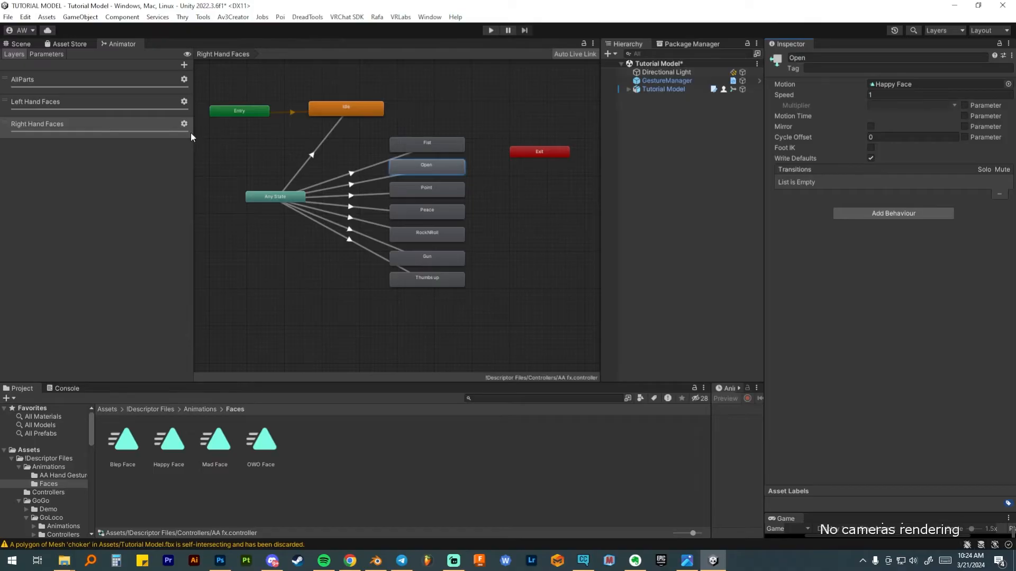
# Open the GoLocoGestureWD controller from the Controllers folder of !Descriptor Files in the Animator
pyautogui.click(24, 45)
pyautogui.click(161, 410)
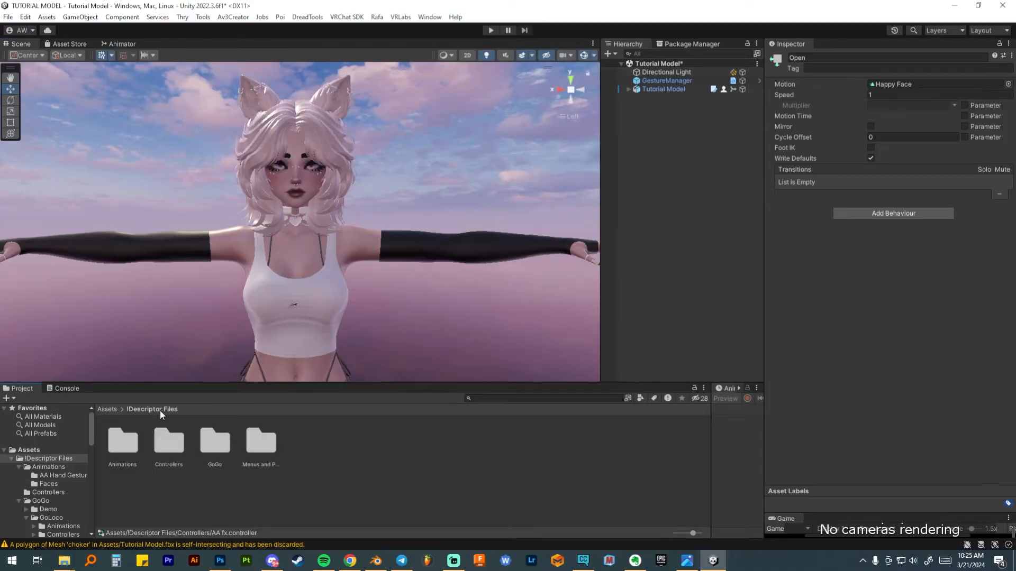
pyautogui.doubleClick(169, 442)
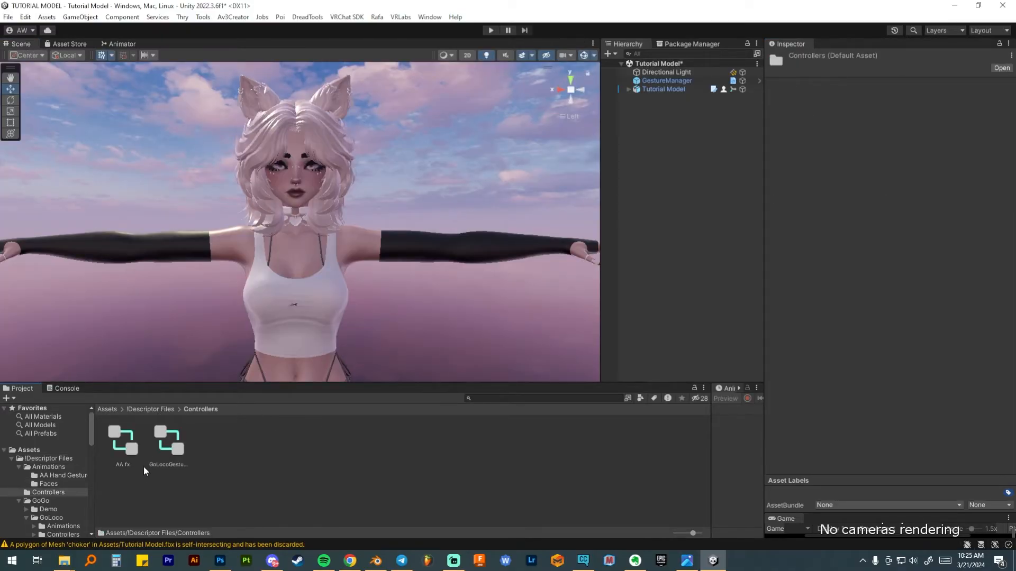
pyautogui.doubleClick(172, 441)
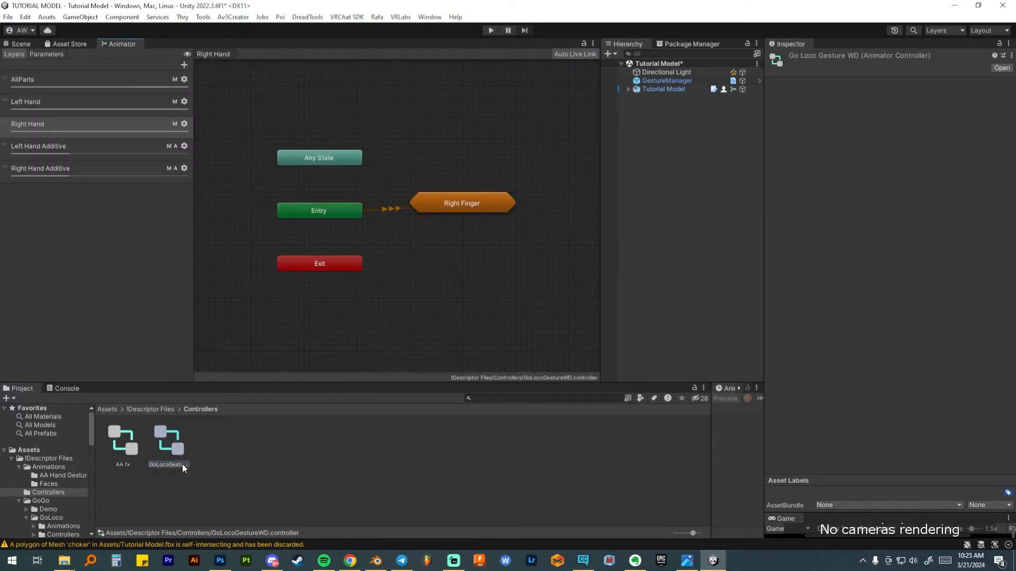
# Look through the hand additive layers and open the Left Finger sub-state machine of the Left Hand layer
pyautogui.click(125, 147)
pyautogui.click(122, 178)
pyautogui.click(125, 152)
pyautogui.click(125, 168)
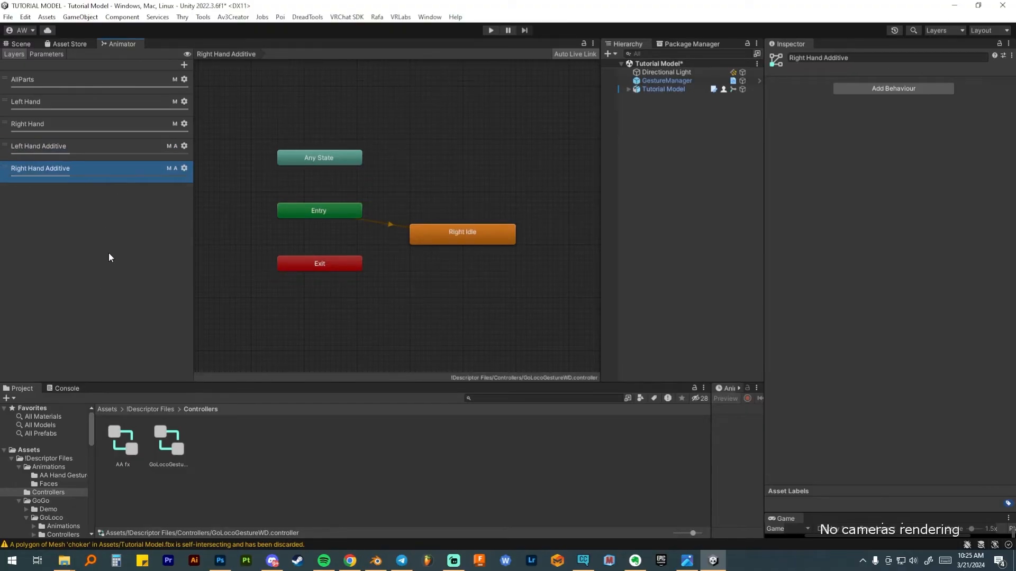
pyautogui.click(109, 104)
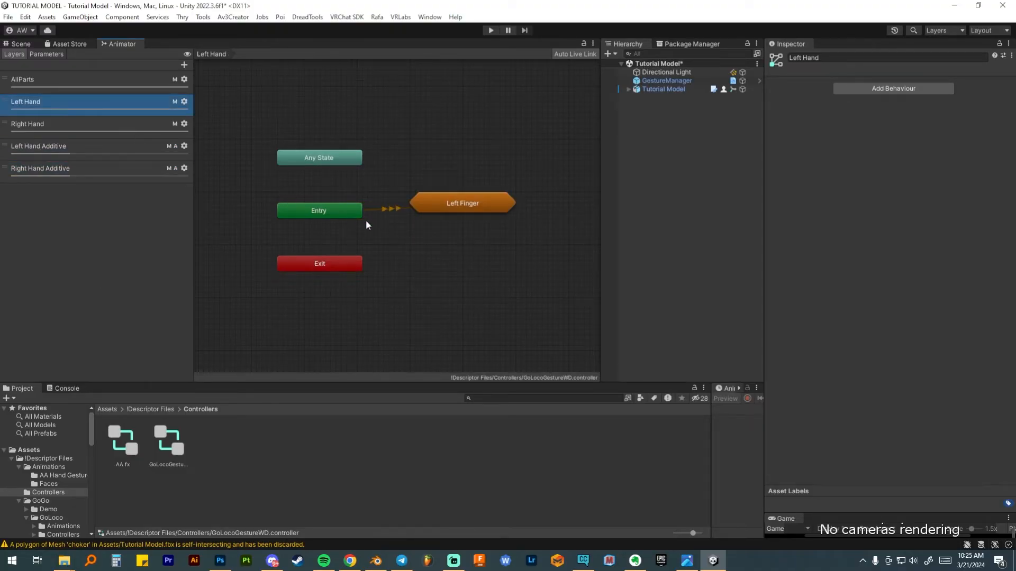
pyautogui.doubleClick(462, 204)
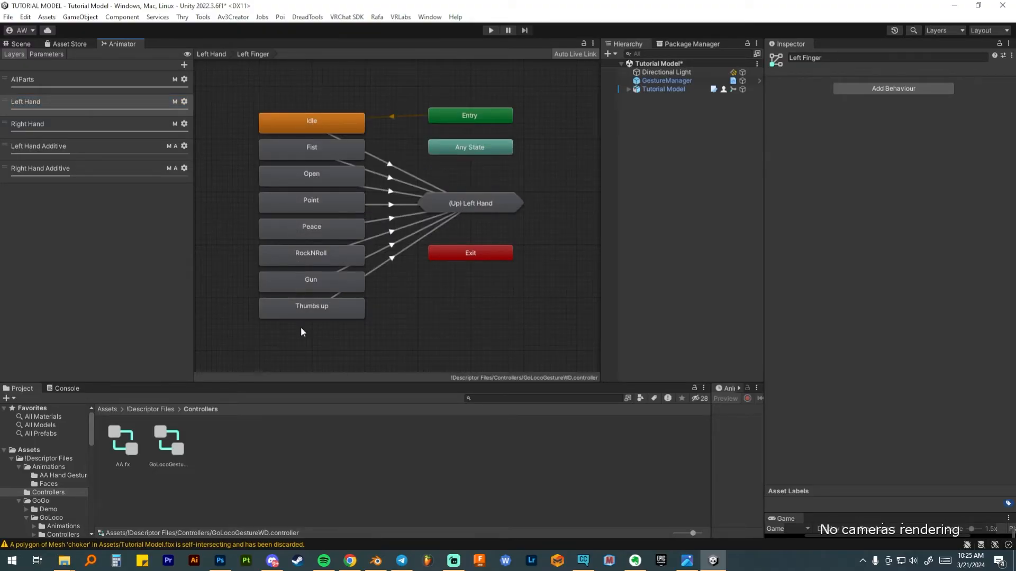
# Inspect the motions assigned to the Left Finger gesture states from Fist through Thumbs up
pyautogui.click(313, 146)
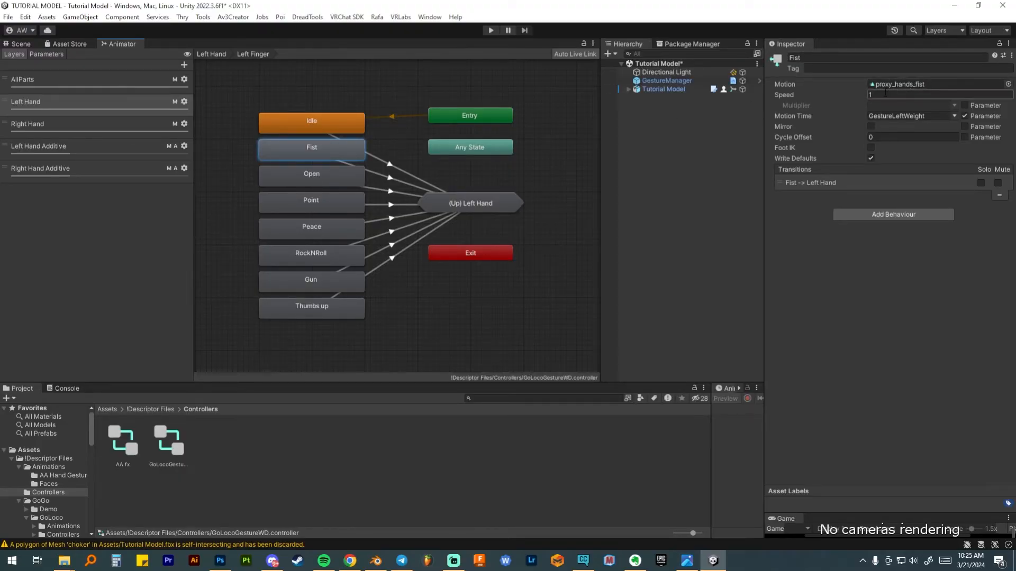
pyautogui.click(310, 180)
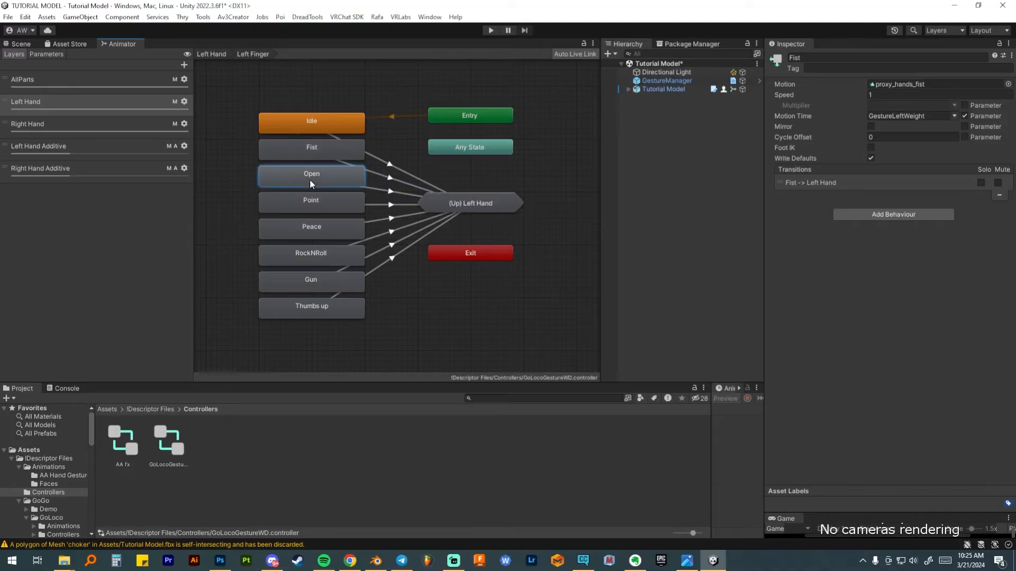
pyautogui.click(304, 206)
pyautogui.click(305, 234)
pyautogui.click(306, 258)
pyautogui.click(313, 290)
pyautogui.click(312, 306)
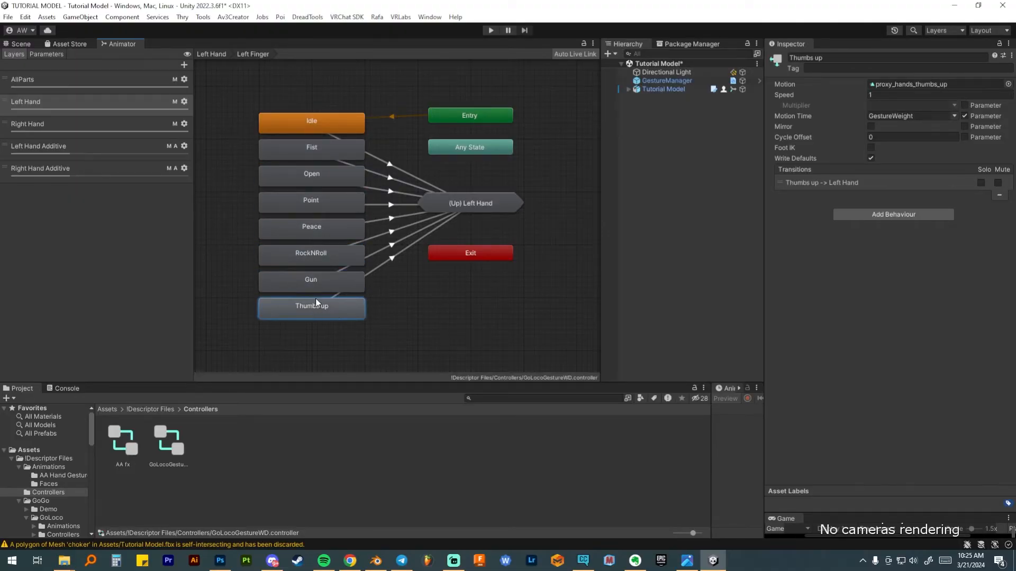
# Assign the AA Hand Gestures clips Fist L to the Fist state and Hand Open L to Open, and select the Point state
pyautogui.click(322, 146)
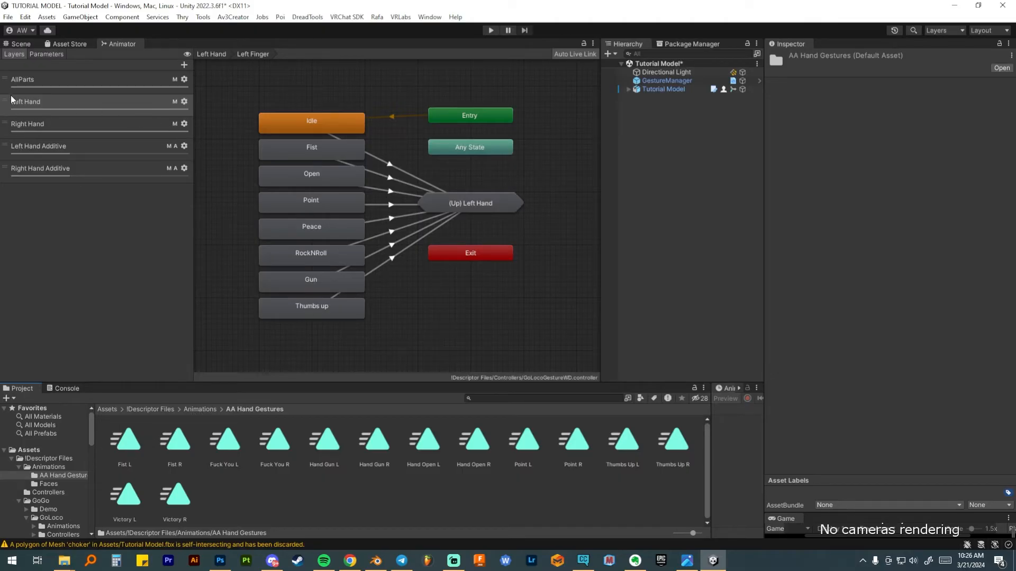
pyautogui.click(305, 150)
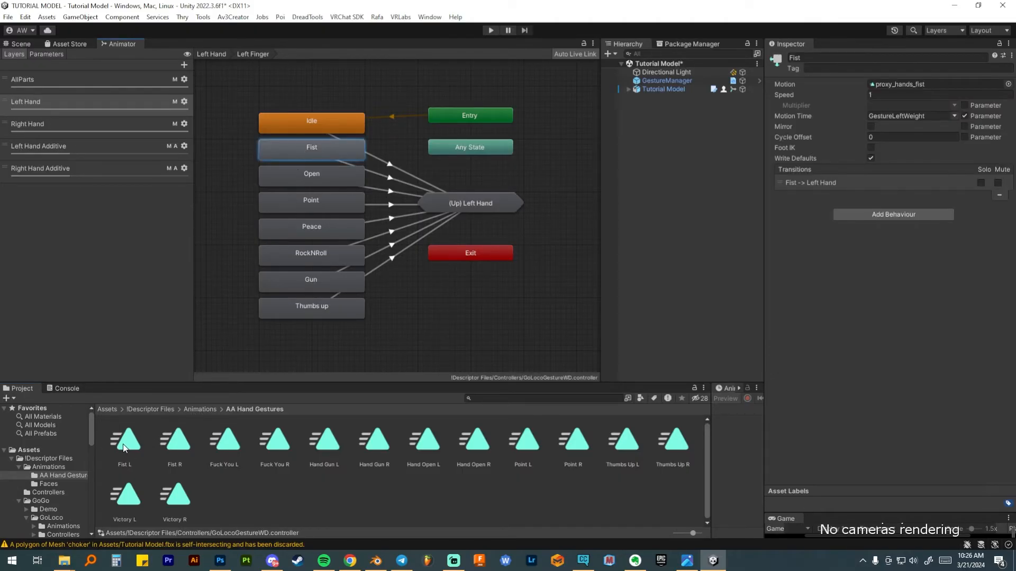
pyautogui.click(312, 175)
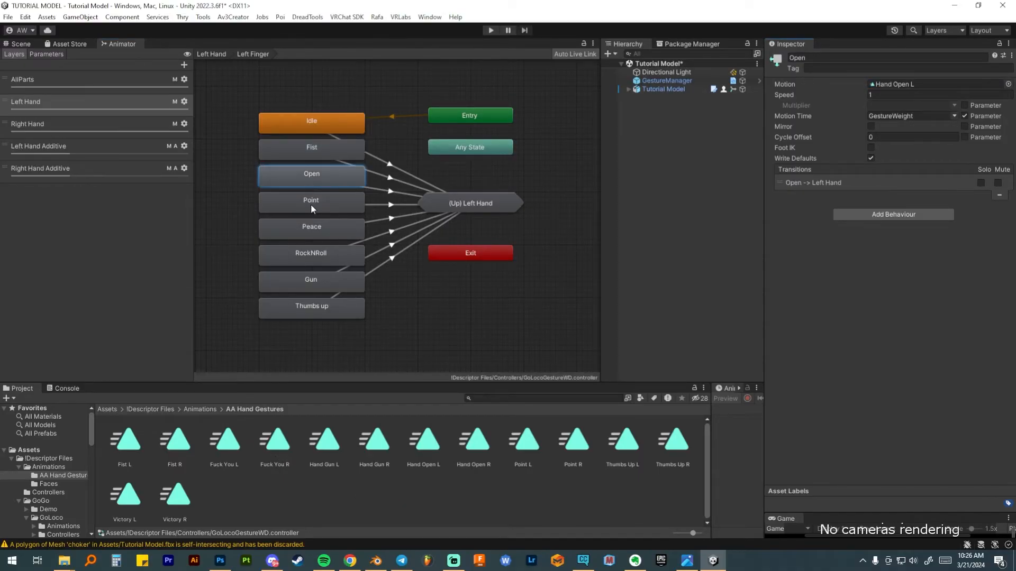
pyautogui.click(311, 207)
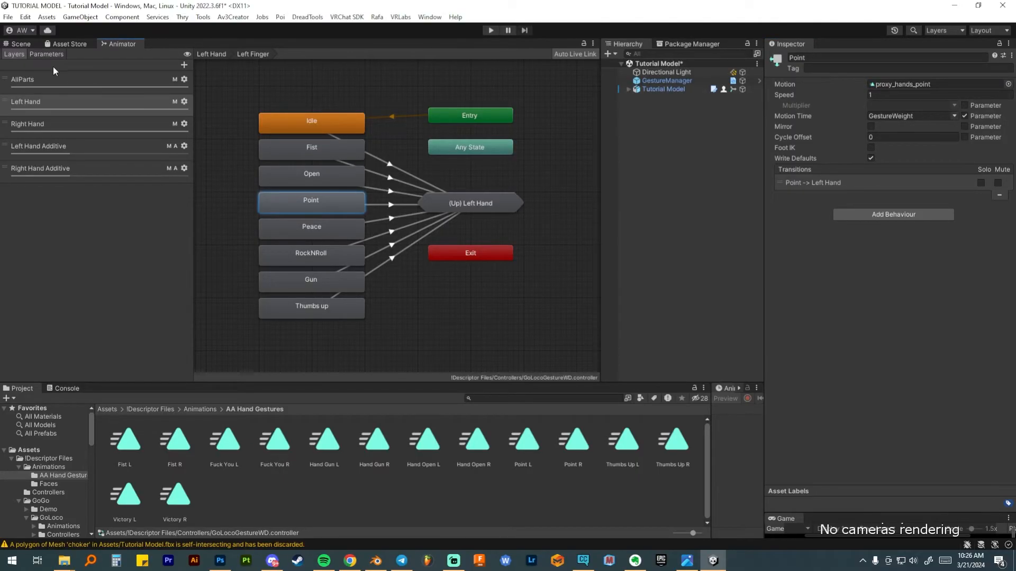
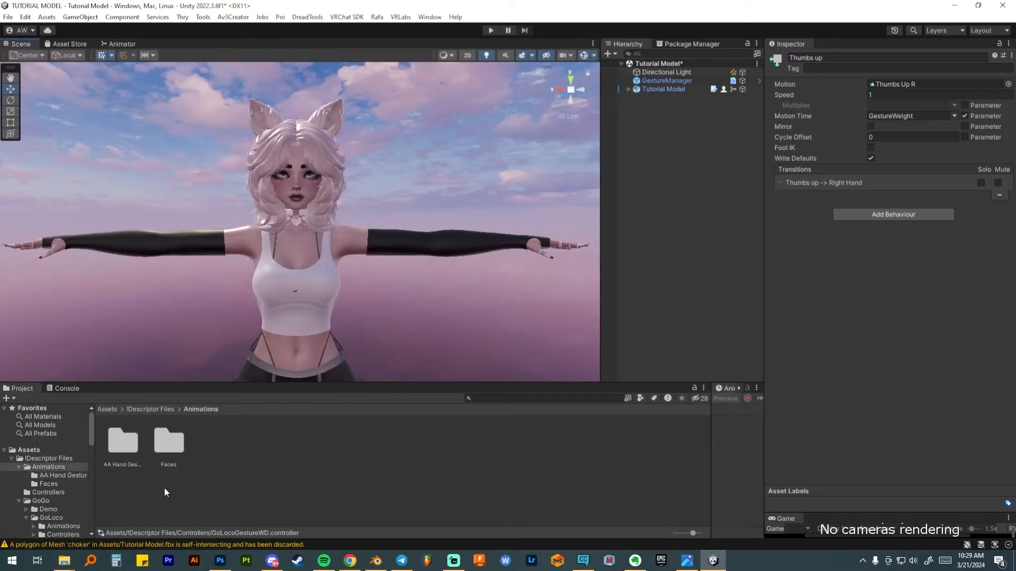
# Return to the Controllers folder in !Descriptor Files and locate the AA fx and GoLocoGestureWD controllers
pyautogui.click(151, 410)
pyautogui.doubleClick(171, 444)
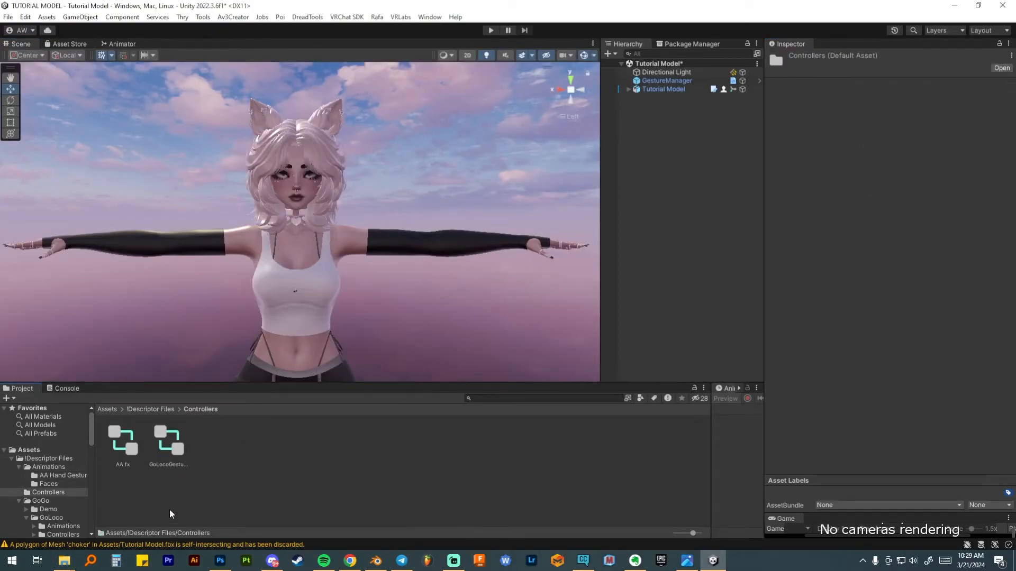
pyautogui.click(123, 440)
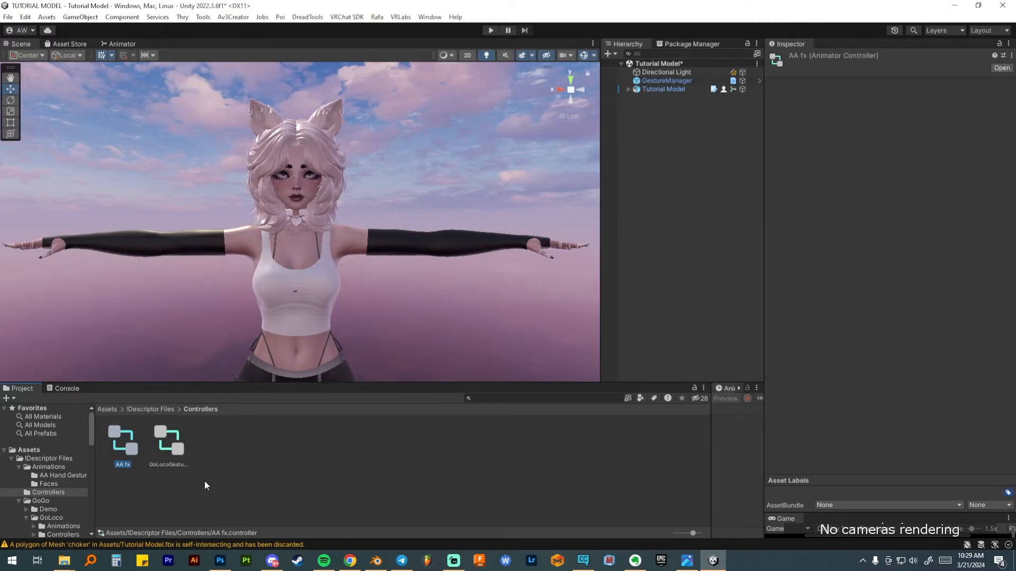
pyautogui.click(175, 442)
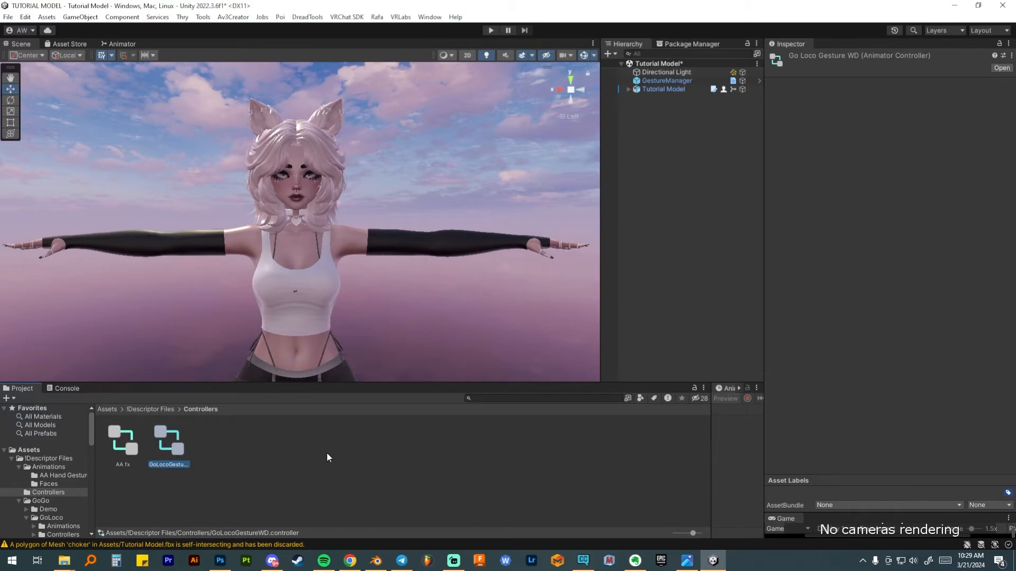
# On Tutorial Model's VRC Avatar Descriptor, replace the default Base playable layer with the GoLocoBaseWD controller
pyautogui.click(652, 89)
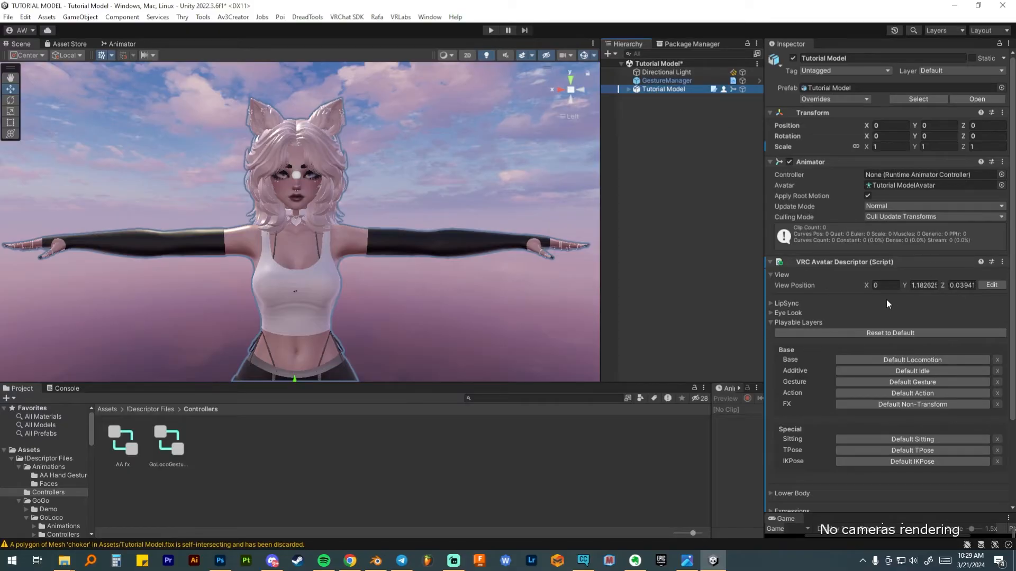
pyautogui.scroll(-2, 885, 300)
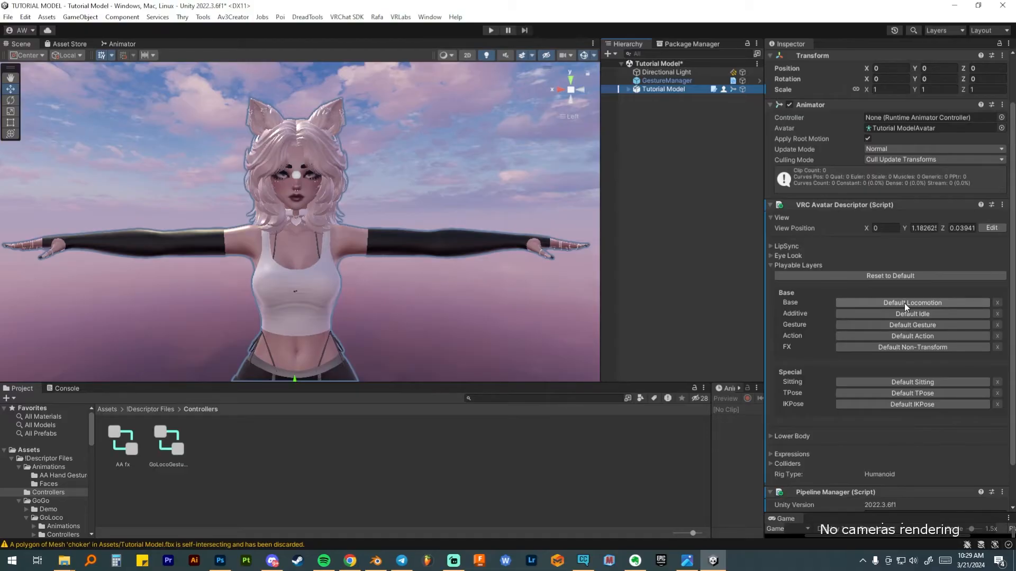
pyautogui.click(904, 303)
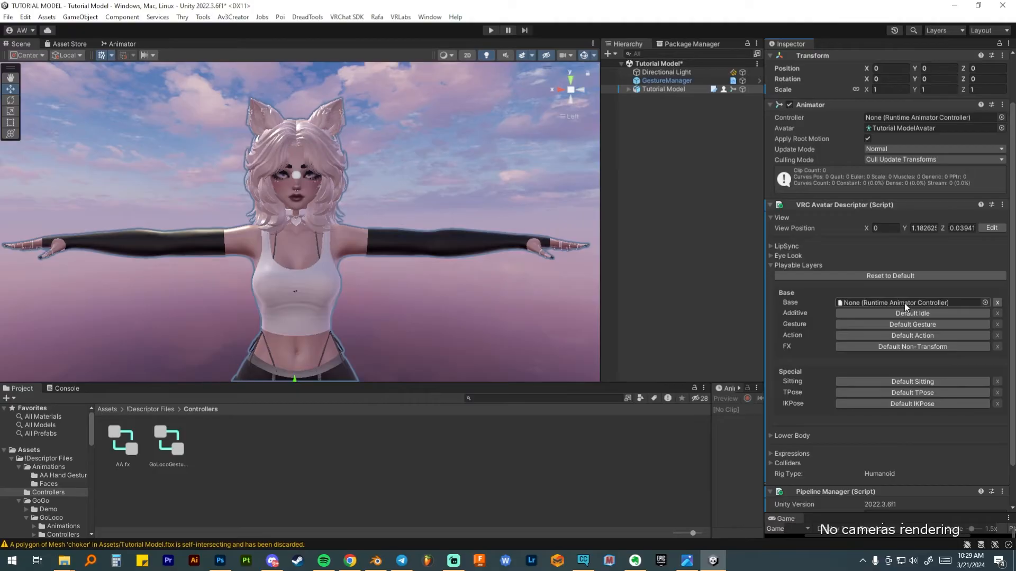
pyautogui.click(985, 302)
pyautogui.moveTo(983, 170); pyautogui.dragTo(953, 175)
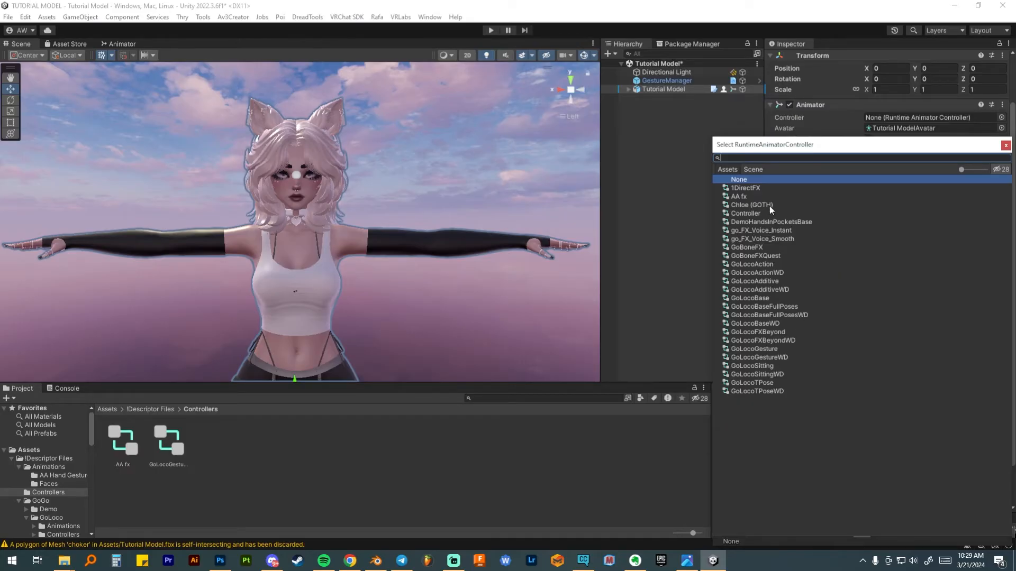
pyautogui.click(741, 323)
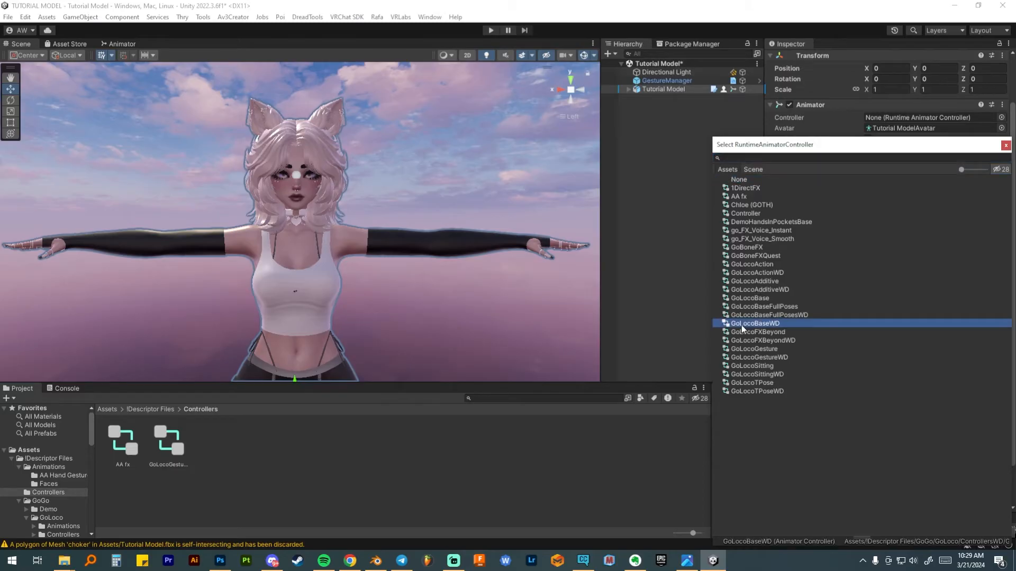
pyautogui.doubleClick(771, 324)
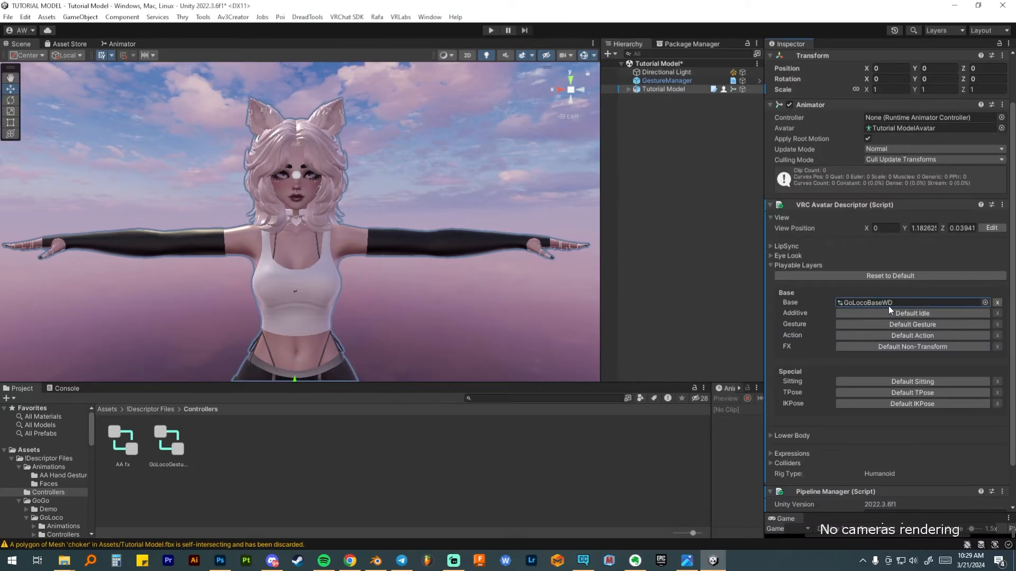
# Assign GoLocoAdditiveWD to the Additive playable layer and the customized GoLocoGestureWD from the Controllers folder to the Gesture layer
pyautogui.click(905, 314)
pyautogui.click(986, 313)
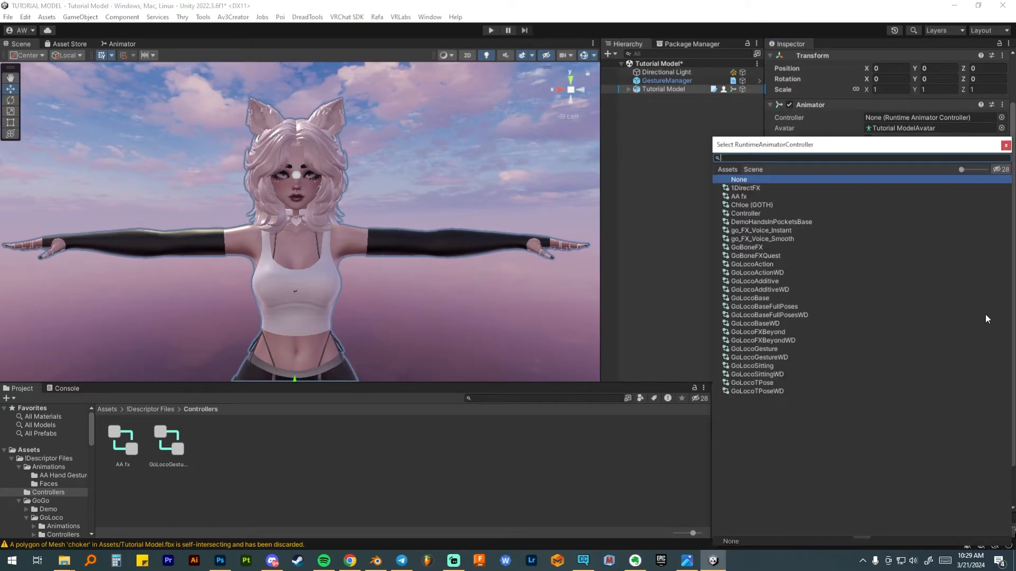
pyautogui.doubleClick(784, 291)
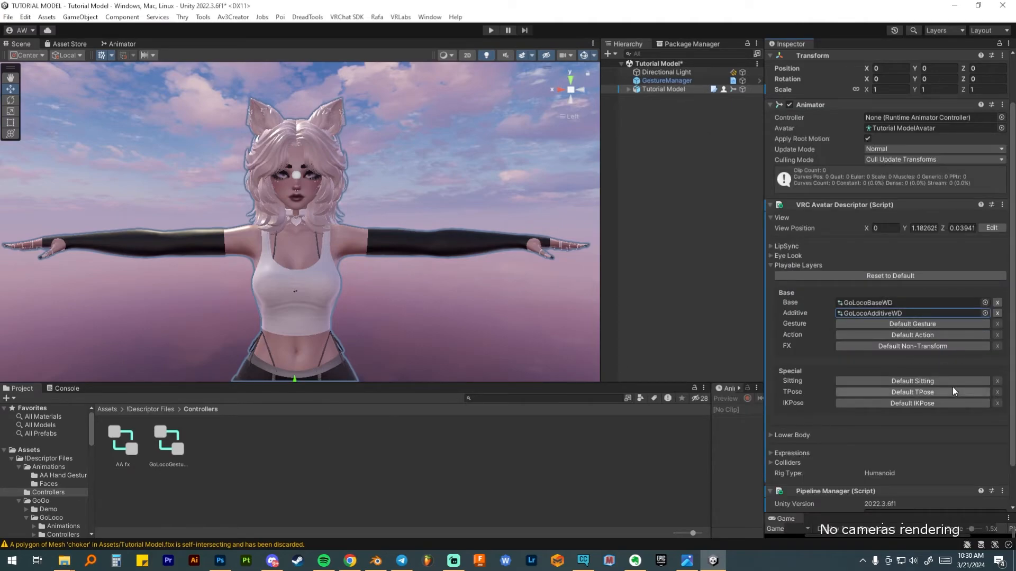
pyautogui.click(922, 324)
pyautogui.moveTo(171, 448); pyautogui.dragTo(875, 325)
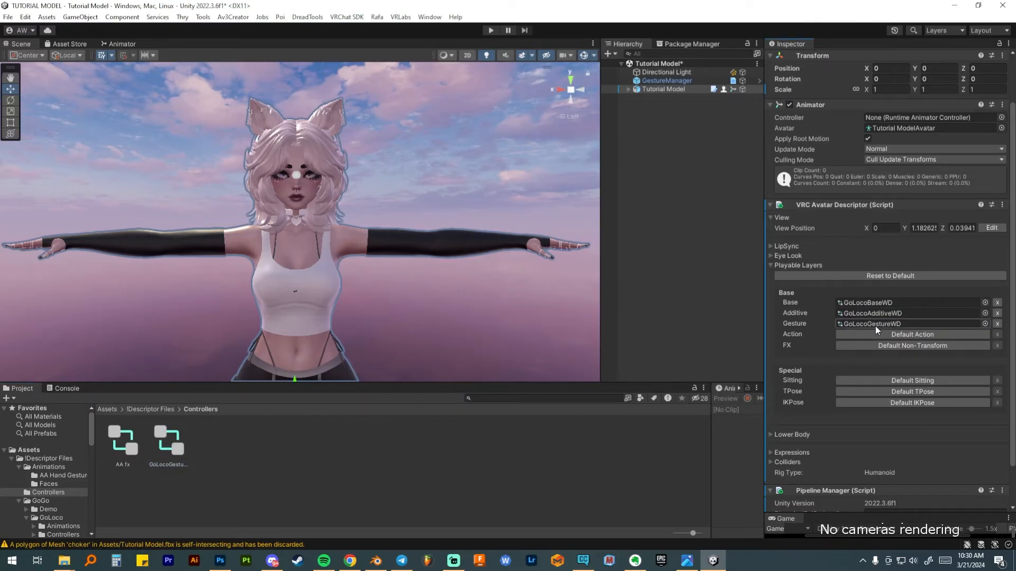
# Replace the default Action playable layer with the GoLocoActionWD controller
pyautogui.click(875, 334)
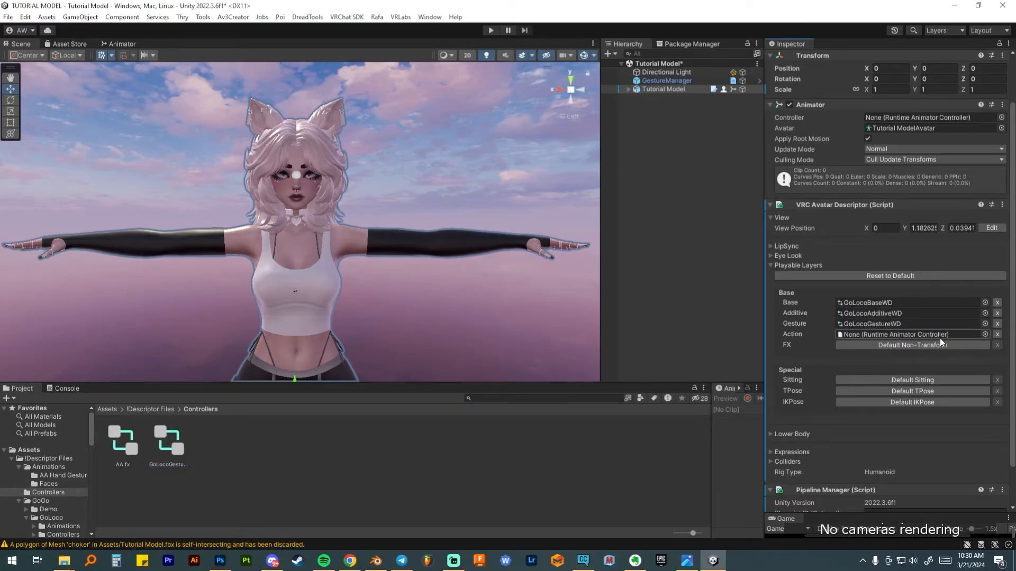
pyautogui.click(985, 334)
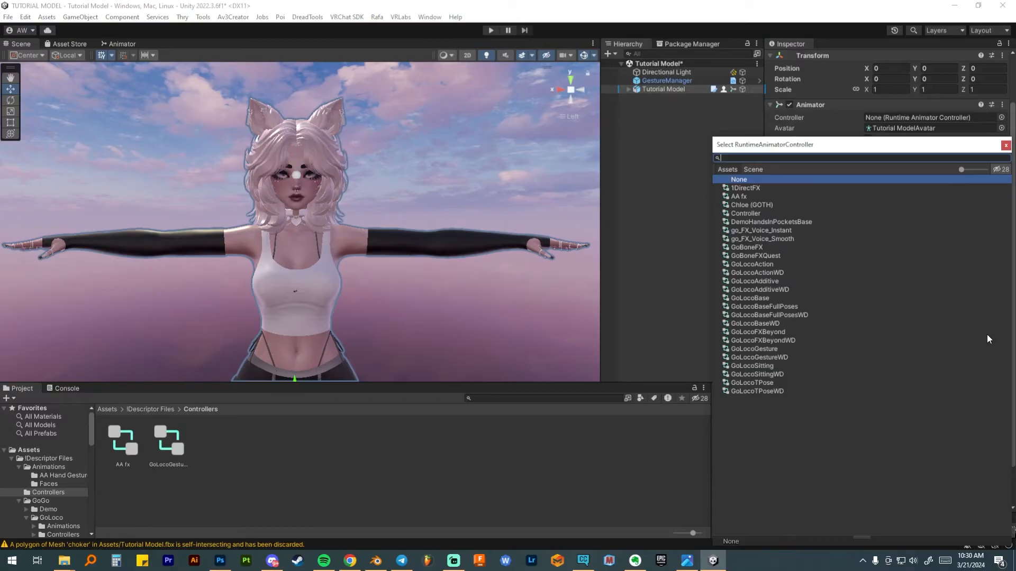
pyautogui.doubleClick(769, 273)
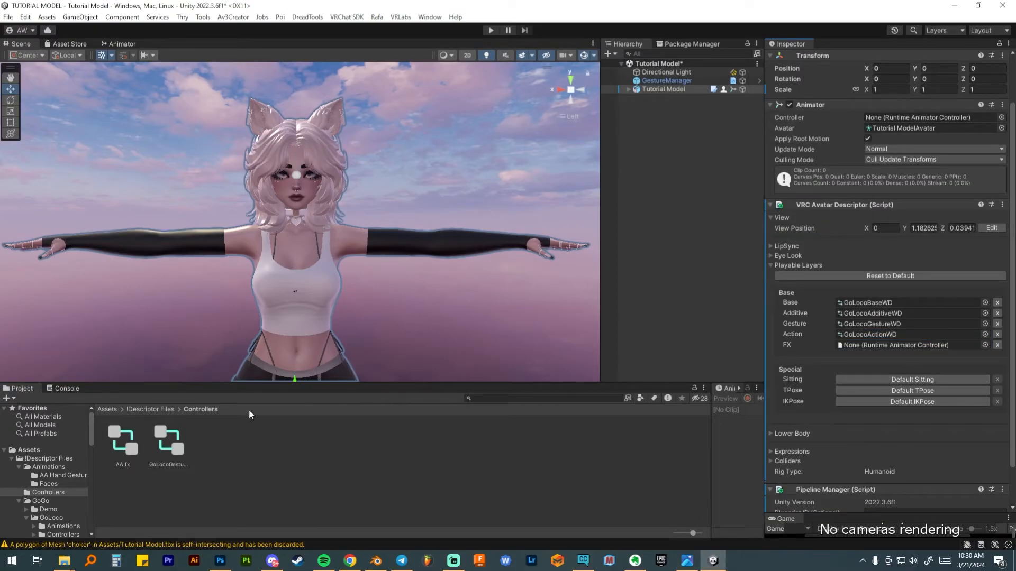
# Assign the AA fx controller to the FX playable layer and GoLocoSittingWD to the Sitting layer
pyautogui.moveTo(125, 442); pyautogui.dragTo(874, 346)
pyautogui.click(909, 379)
pyautogui.click(985, 381)
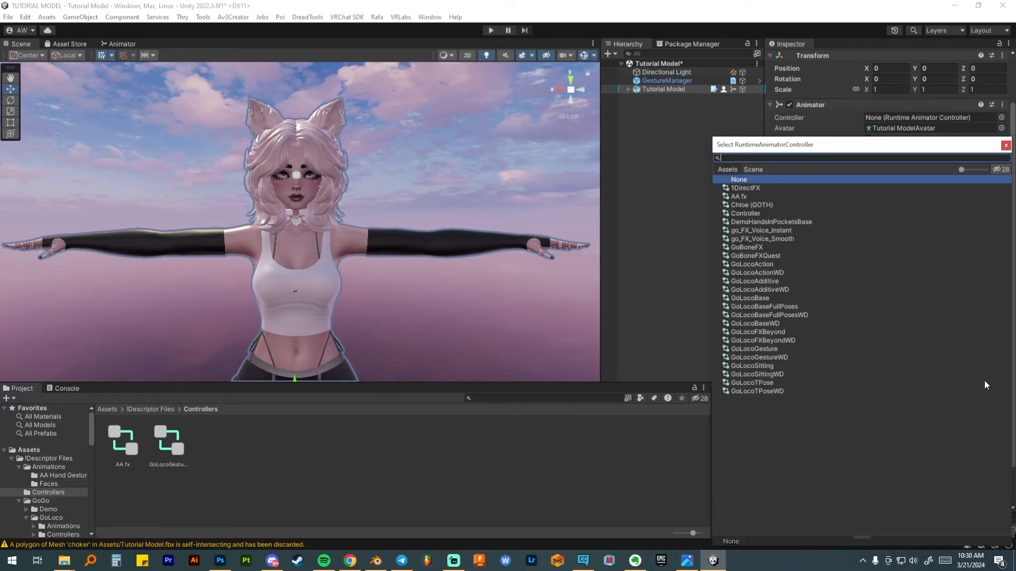
pyautogui.doubleClick(777, 372)
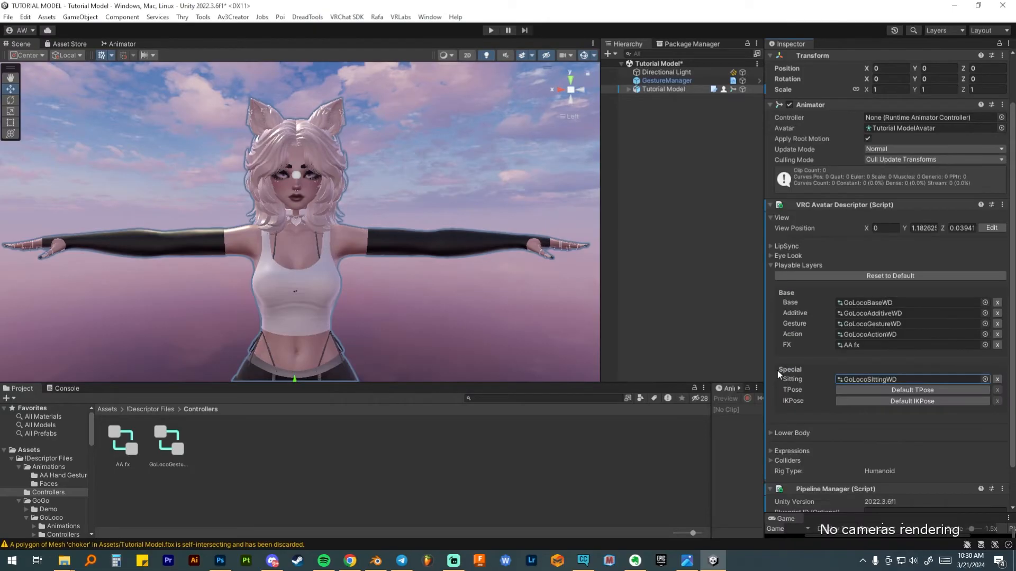
# Replace the default TPose layer with the GoLocoTPoseWD controller
pyautogui.click(891, 391)
pyautogui.click(984, 390)
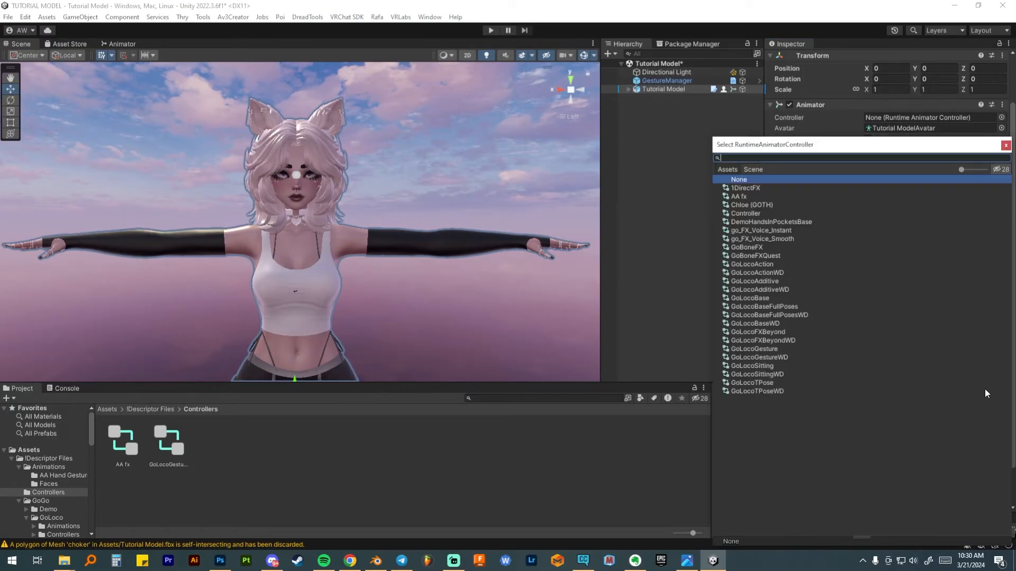
pyautogui.click(757, 392)
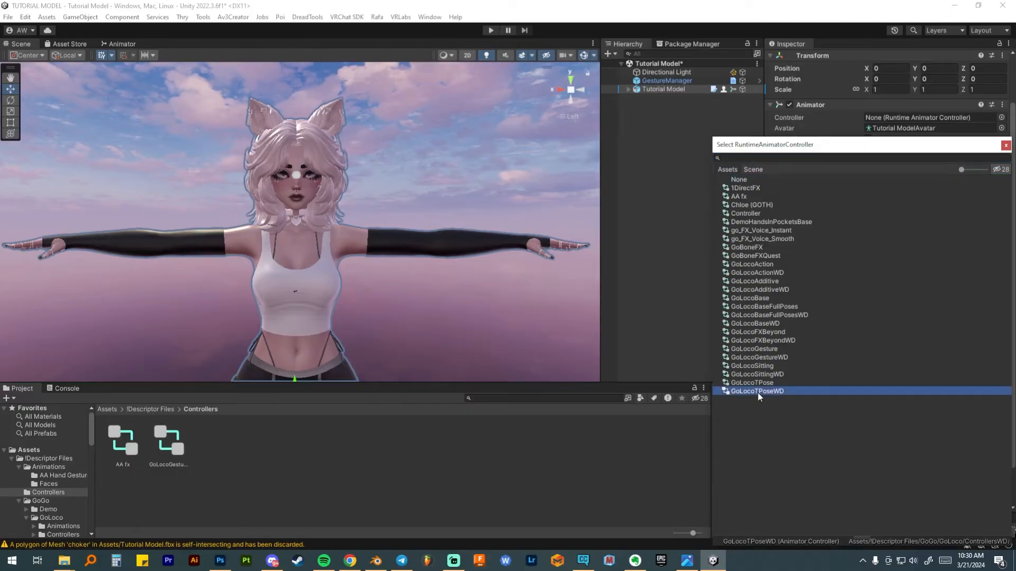
pyautogui.doubleClick(758, 391)
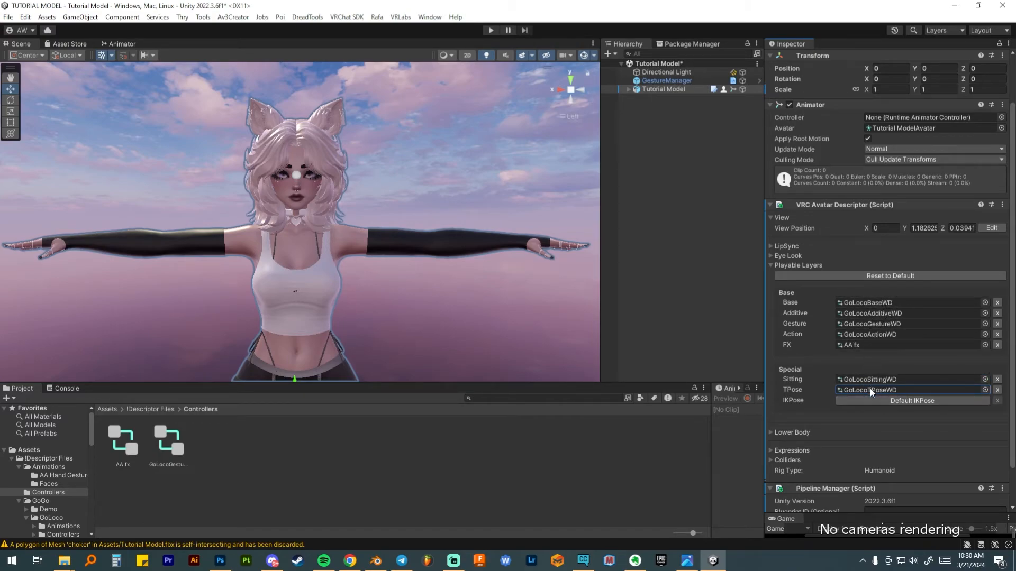
pyautogui.scroll(-1, 879, 297)
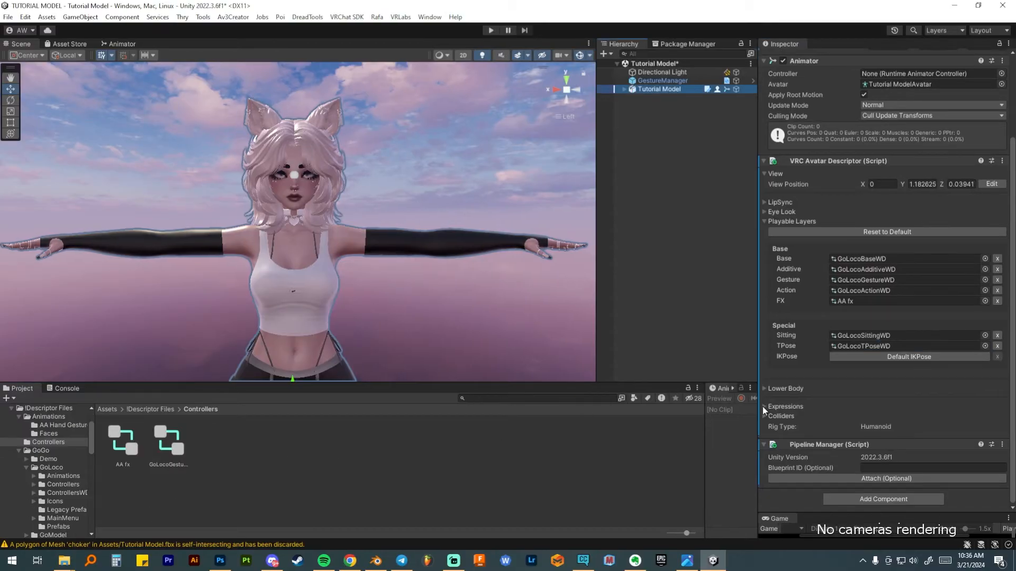
# Enable customized Expressions on Tutorial Model's avatar descriptor and clear the preset Parameters reference
pyautogui.click(763, 406)
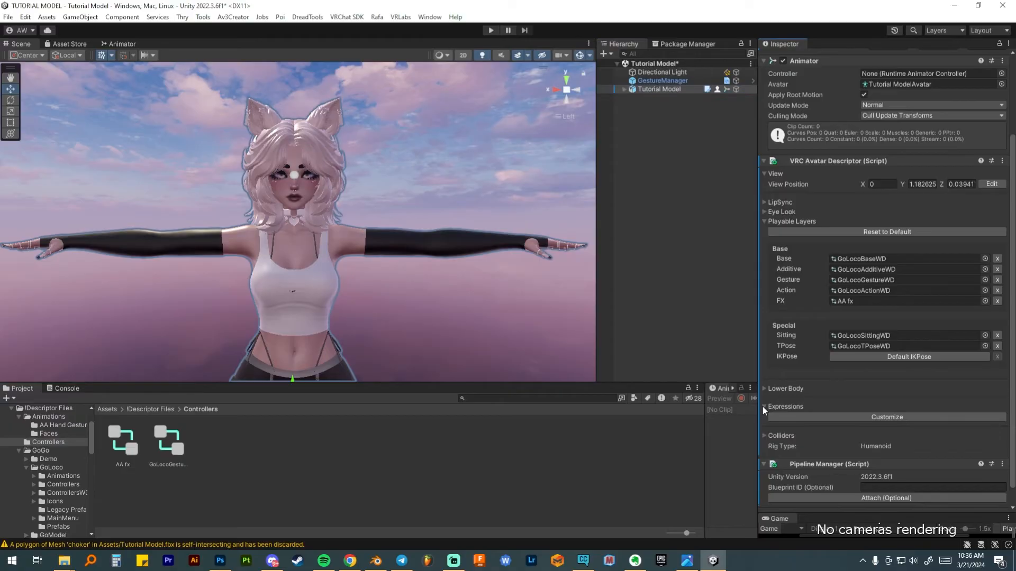
pyautogui.click(888, 419)
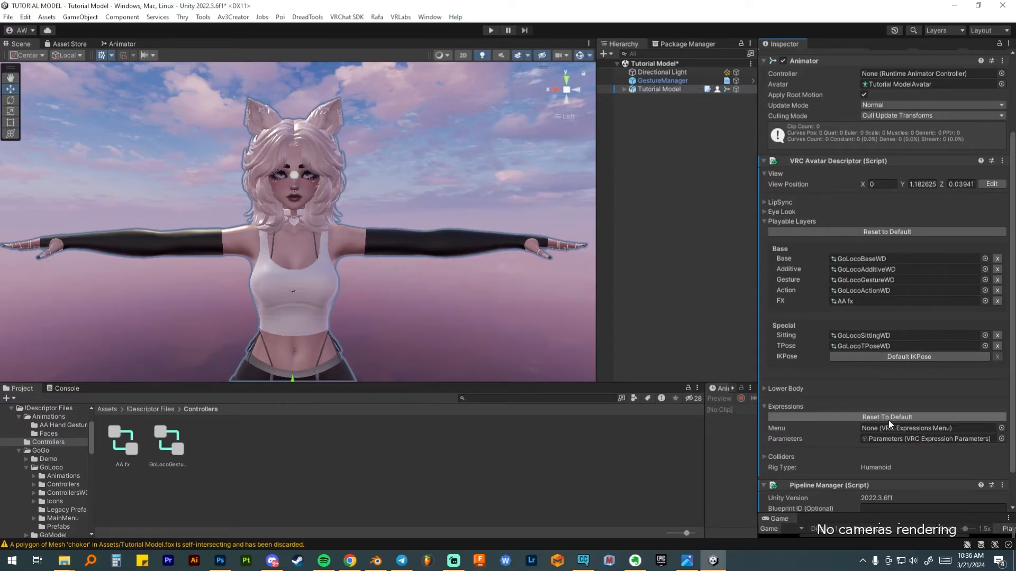
pyautogui.scroll(-2, 888, 400)
pyautogui.click(888, 399)
pyautogui.press('Delete')
# From the Menus and Parameters folder, assign Parameters and !Top Layer Menu to Tutorial Model's expression fields and save the scene
pyautogui.click(148, 410)
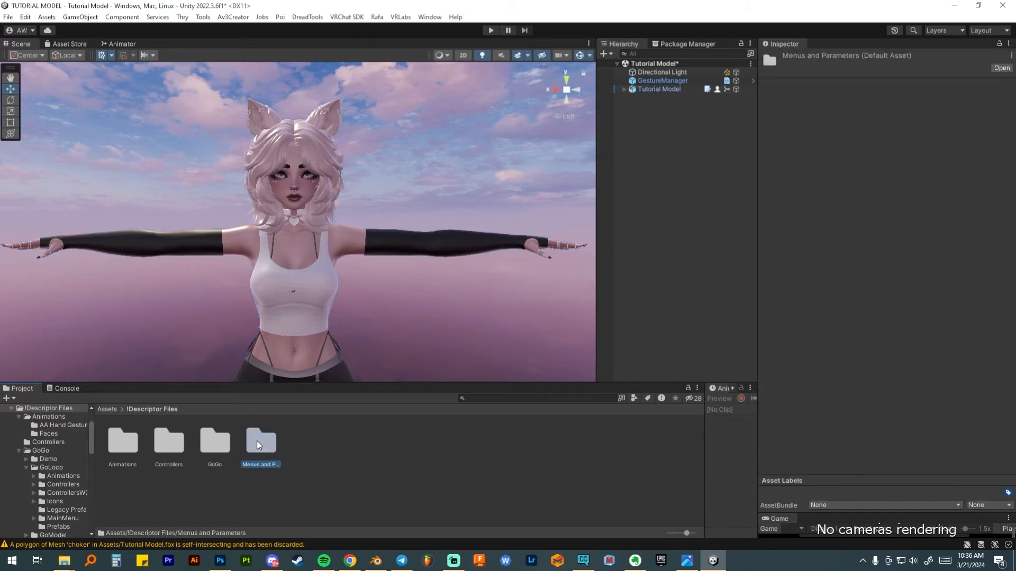
pyautogui.doubleClick(256, 440)
pyautogui.click(659, 89)
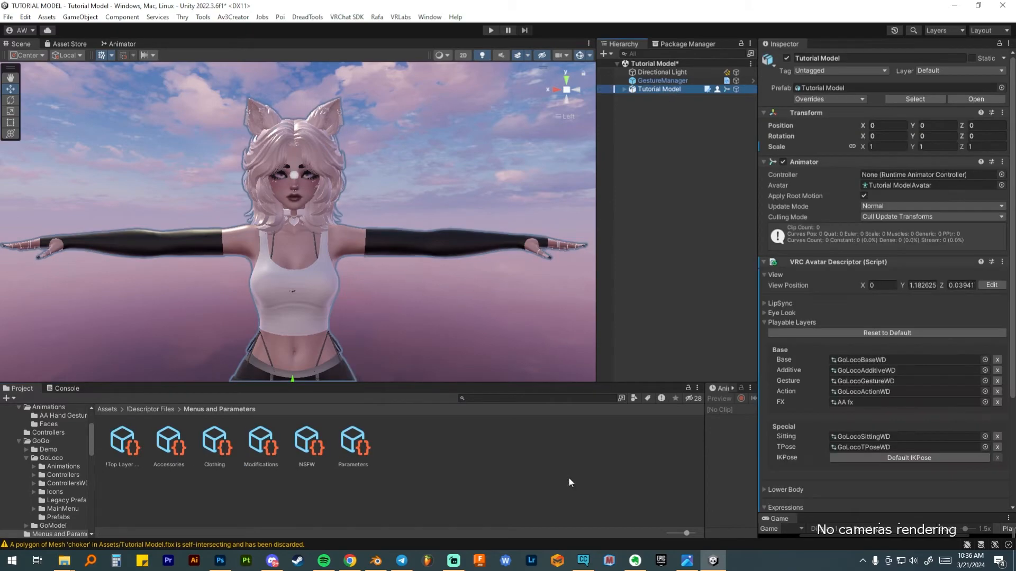
pyautogui.scroll(-6, 872, 395)
pyautogui.moveTo(356, 443); pyautogui.dragTo(895, 398)
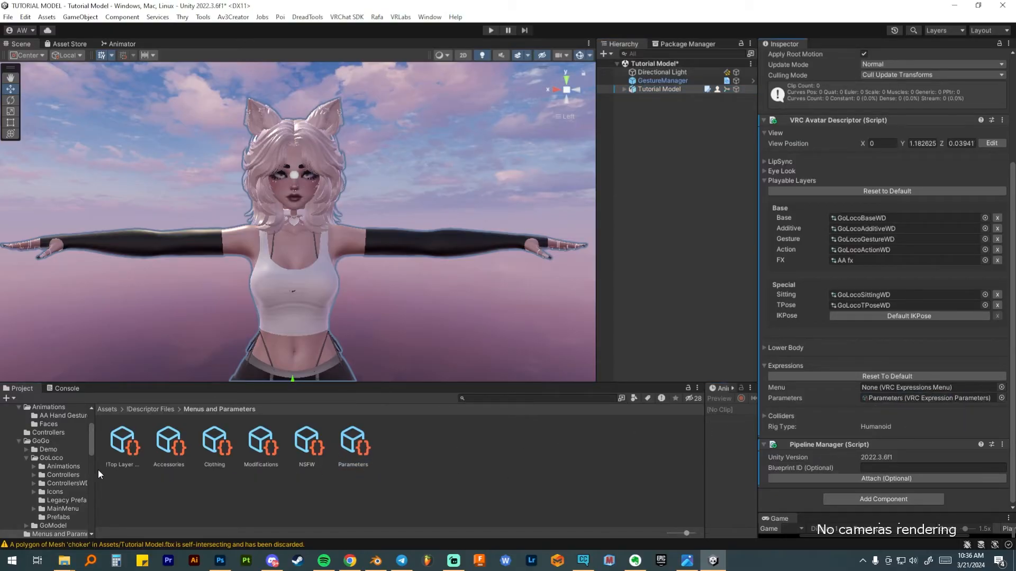
pyautogui.moveTo(113, 449); pyautogui.dragTo(901, 387)
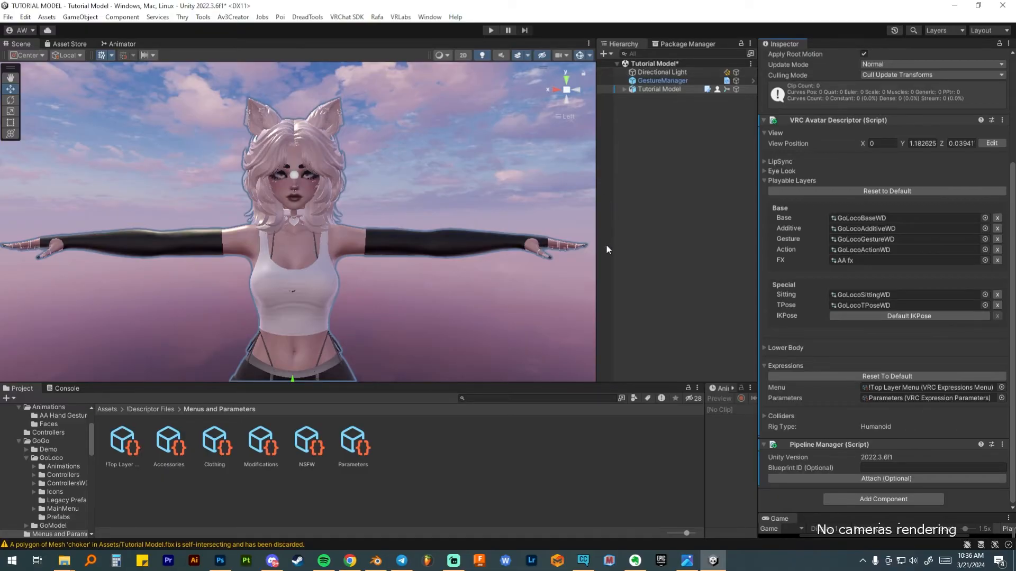
pyautogui.hotkey('ctrl', 's')
pyautogui.moveTo(459, 382); pyautogui.dragTo(458, 360)
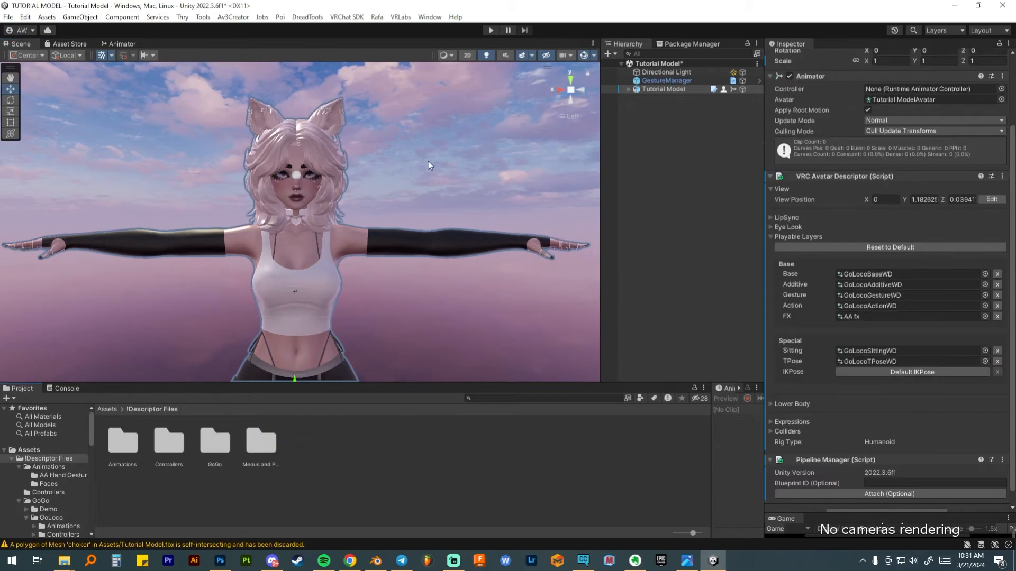
# Open the VRLabs Avatars 3.0 Manager and load Tutorial Model as its avatar
pyautogui.click(400, 17)
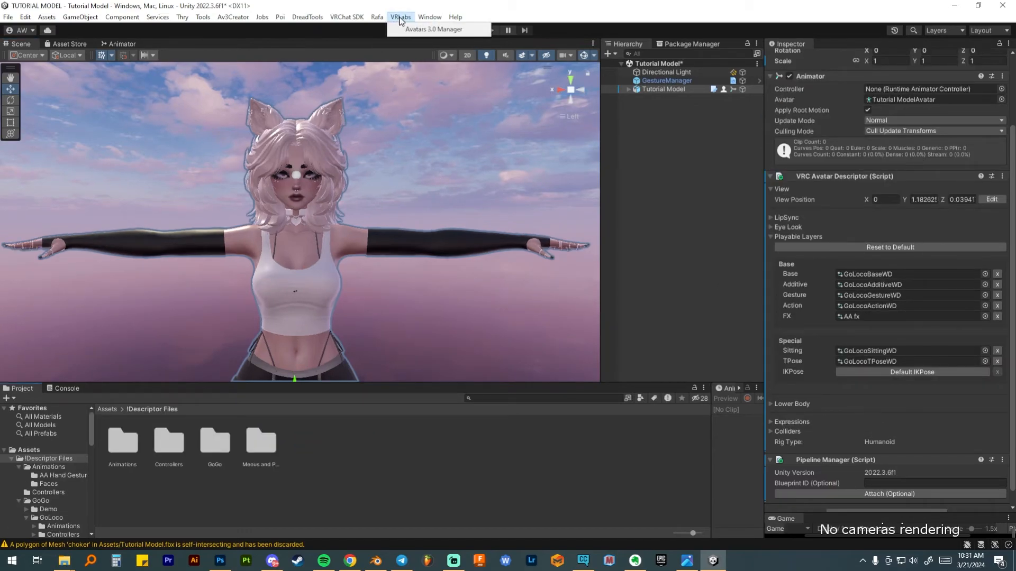
pyautogui.click(416, 30)
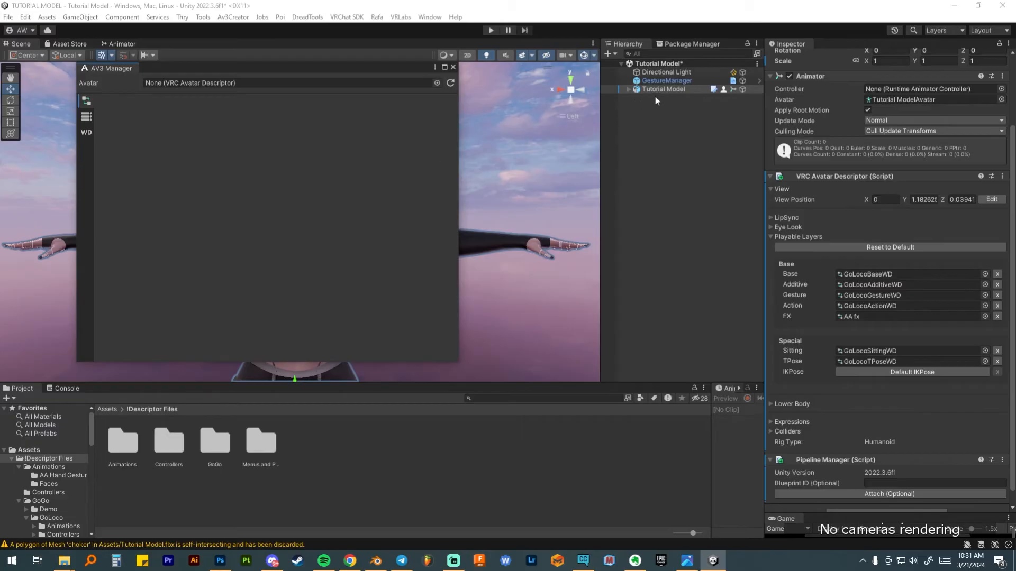
pyautogui.moveTo(662, 88); pyautogui.dragTo(206, 82)
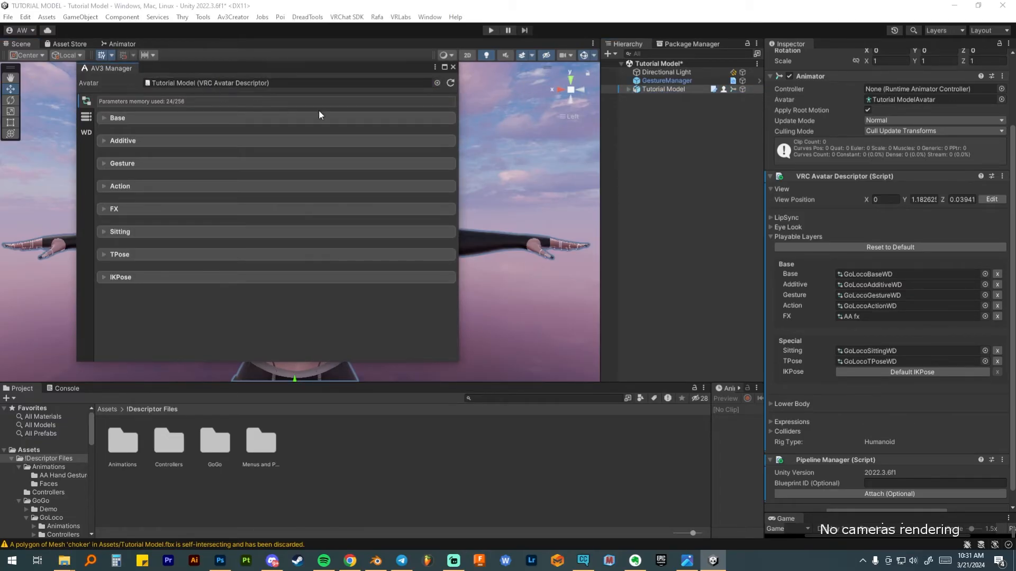
# Merge the GoLocoFXBeyondWD animator onto the current AA fx controller in the FX layer
pyautogui.click(104, 209)
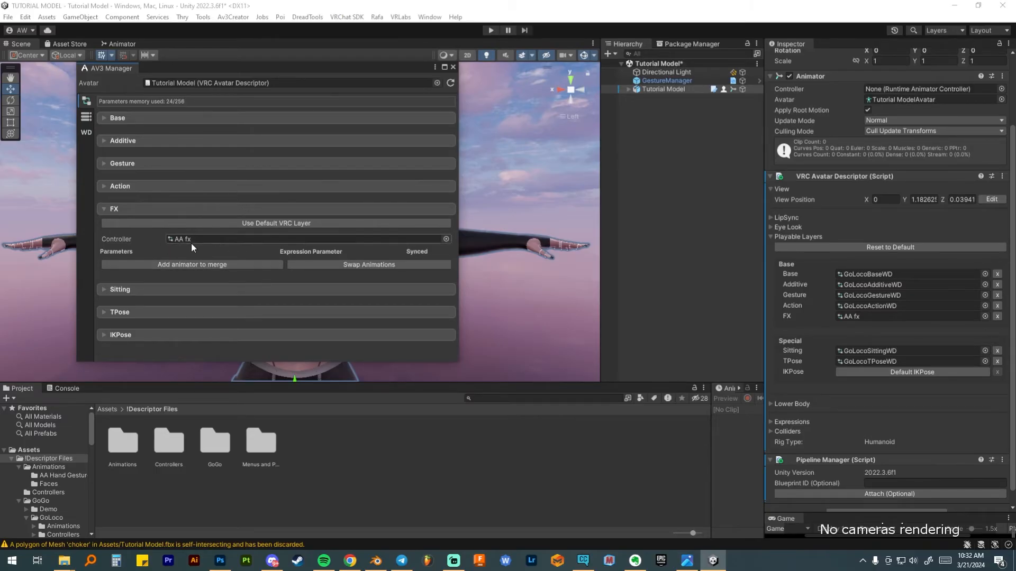
pyautogui.click(200, 267)
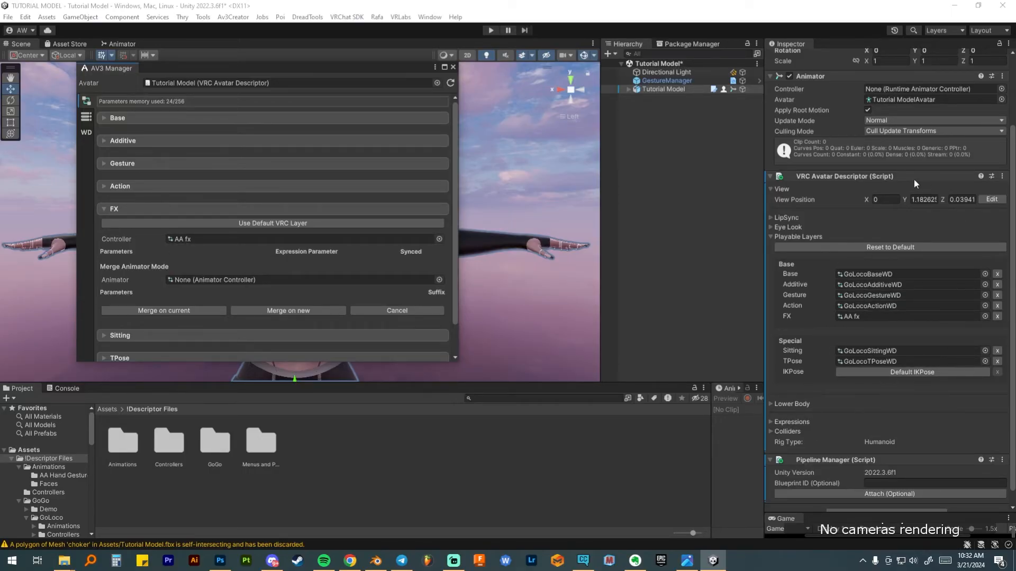
pyautogui.click(439, 280)
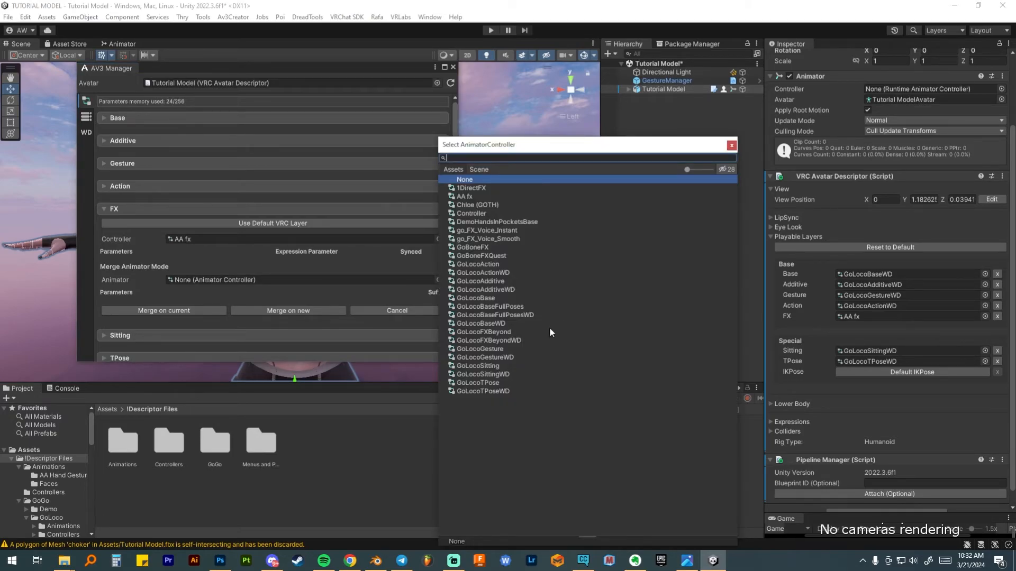
pyautogui.click(468, 341)
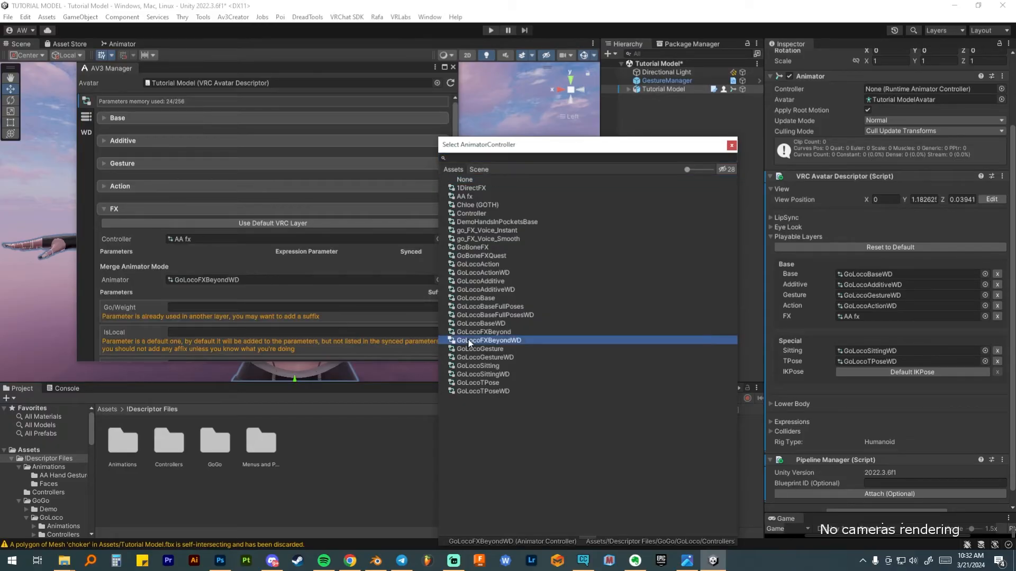
pyautogui.doubleClick(515, 342)
pyautogui.scroll(-10, 340, 269)
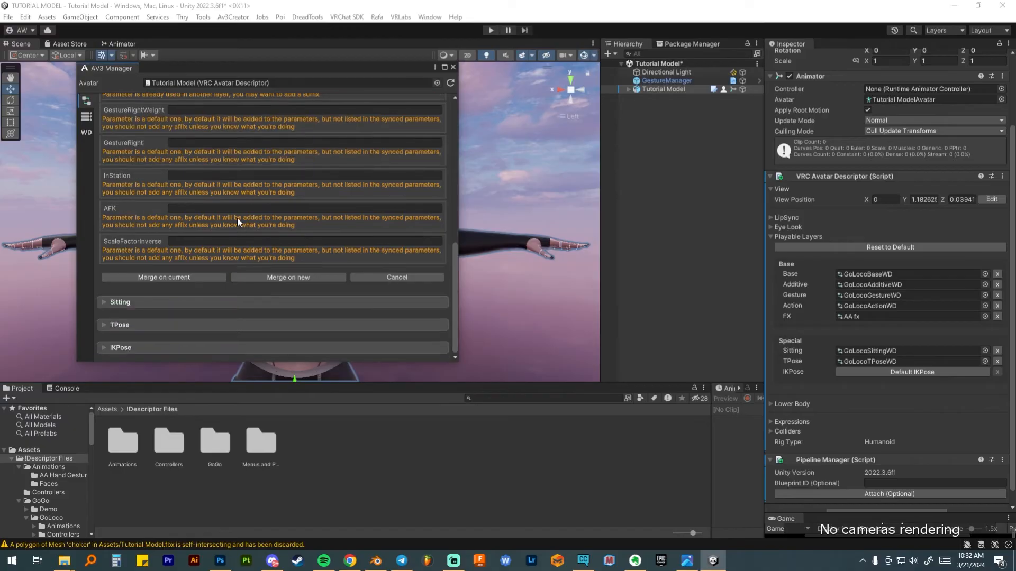
pyautogui.click(176, 280)
# Copy the GoBeyondParameters list into the avatar's Parameters asset
pyautogui.click(87, 118)
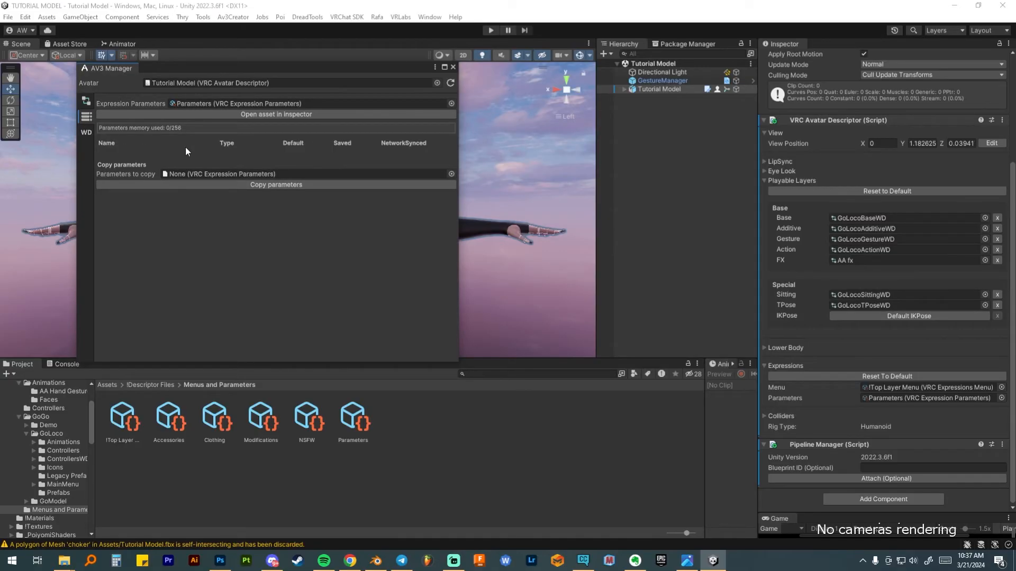
pyautogui.click(451, 174)
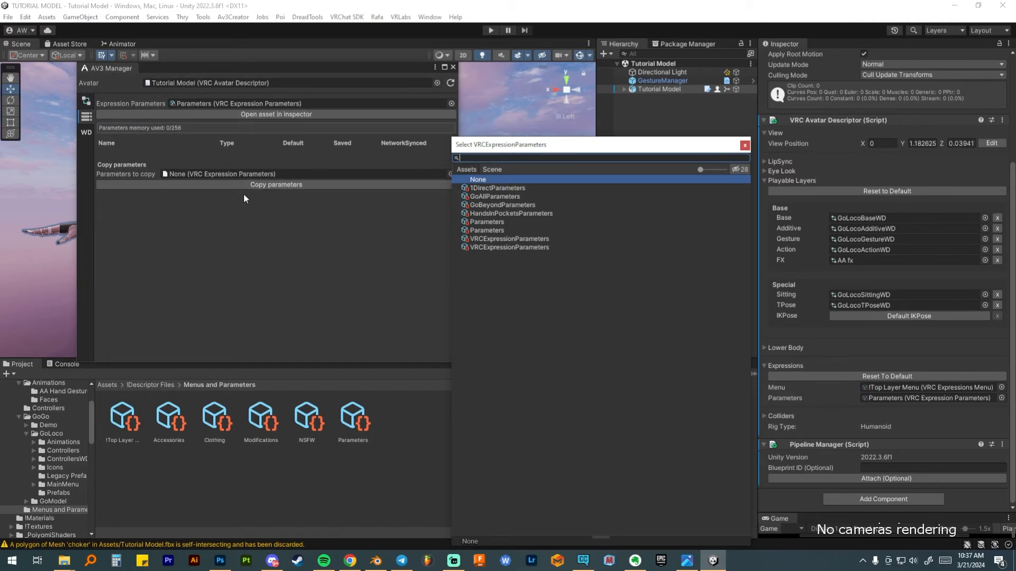
pyautogui.click(482, 207)
pyautogui.doubleClick(494, 207)
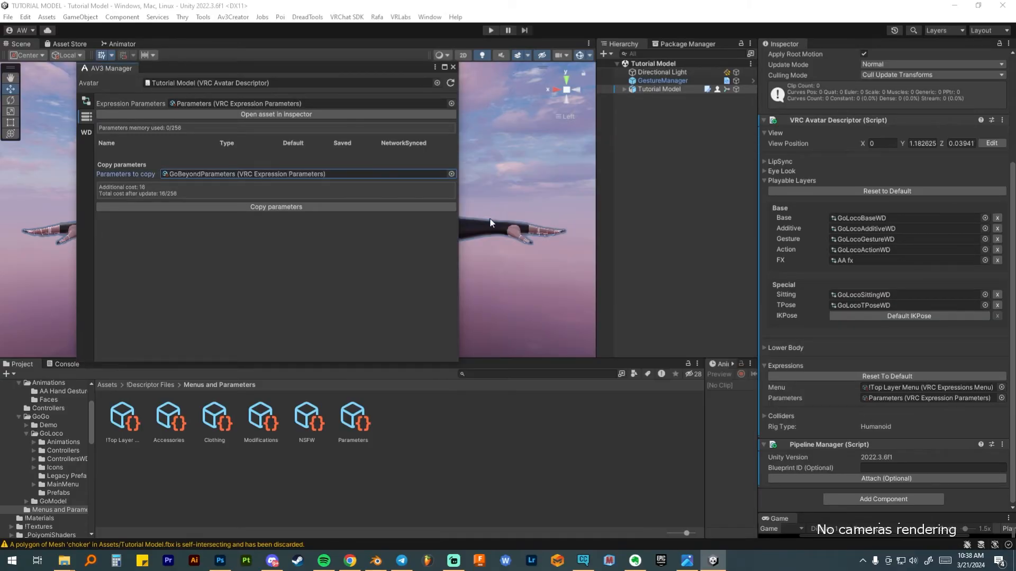
pyautogui.click(261, 207)
pyautogui.scroll(-5, 271, 245)
pyautogui.scroll(5, 270, 246)
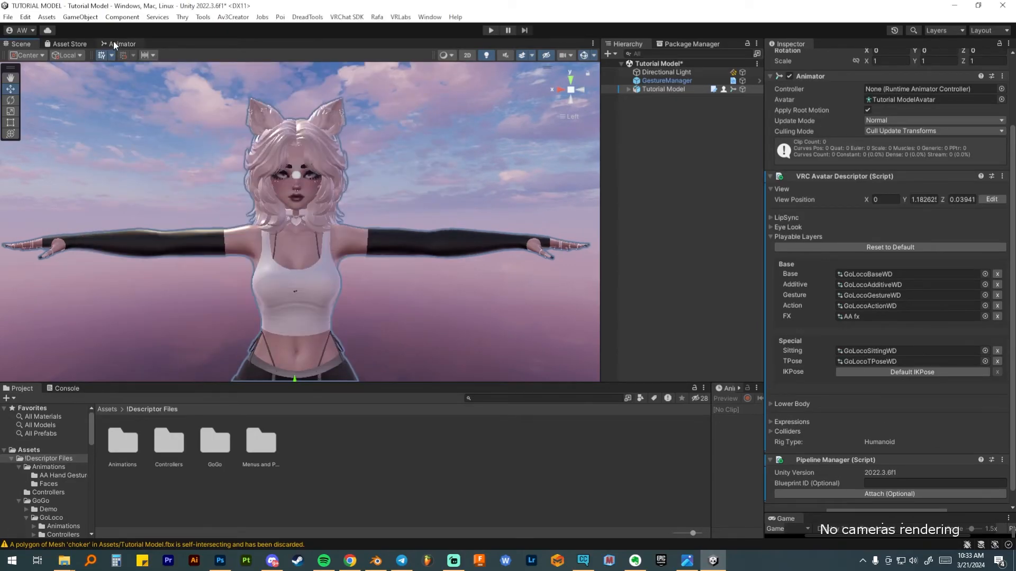
# Examine the Base, Flying and Flying Scale layers of AA fx in the Animator and the entries of the Parameters asset
pyautogui.click(114, 44)
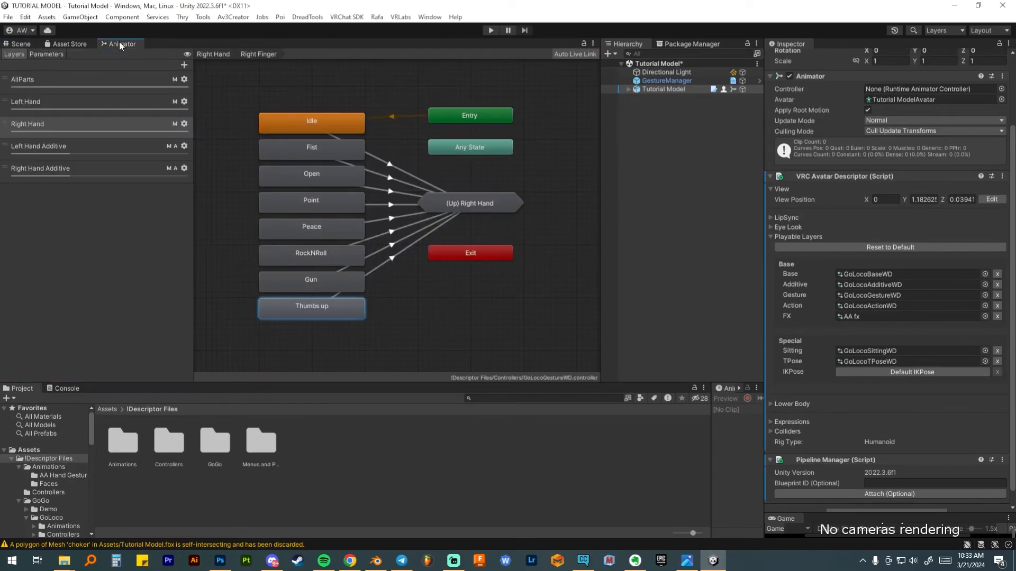
pyautogui.doubleClick(170, 459)
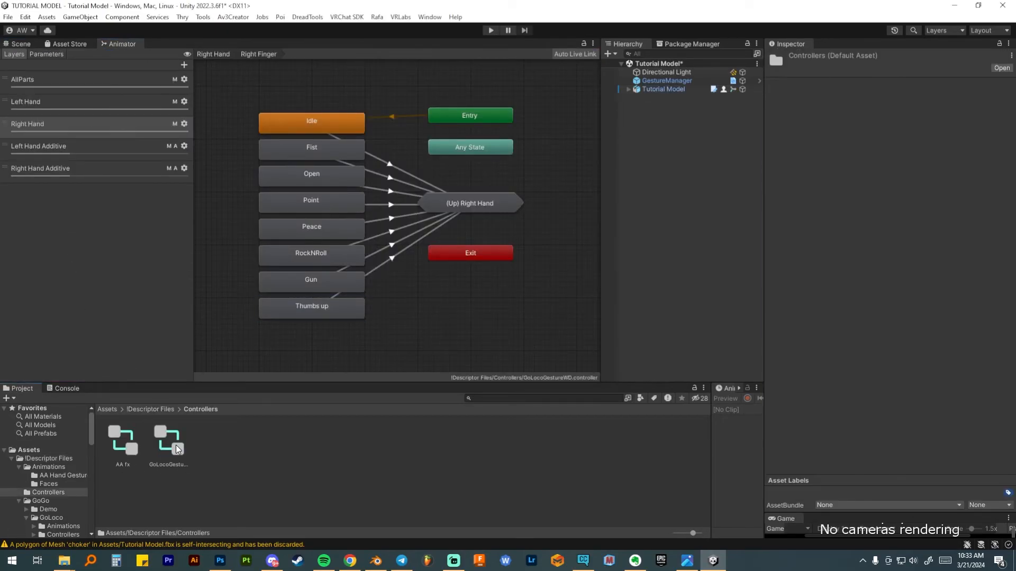
pyautogui.doubleClick(122, 447)
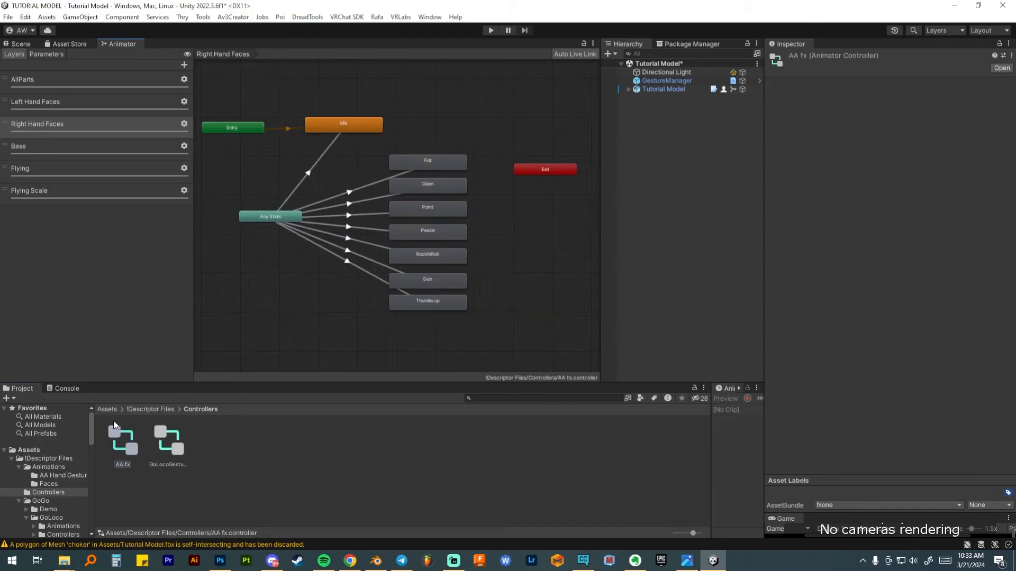
pyautogui.click(77, 148)
pyautogui.click(81, 168)
pyautogui.click(78, 194)
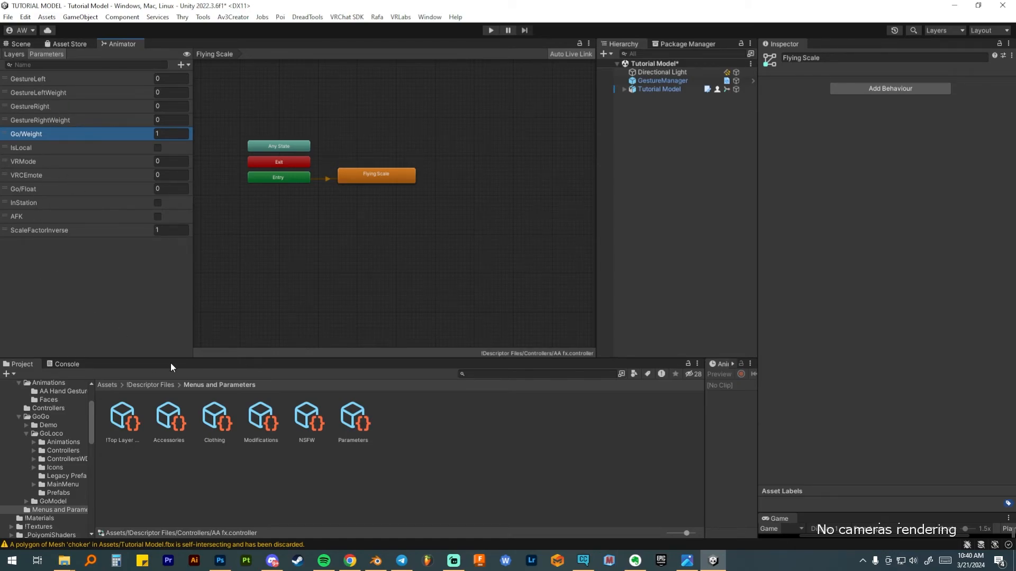
pyautogui.click(353, 418)
pyautogui.moveTo(758, 246); pyautogui.dragTo(683, 264)
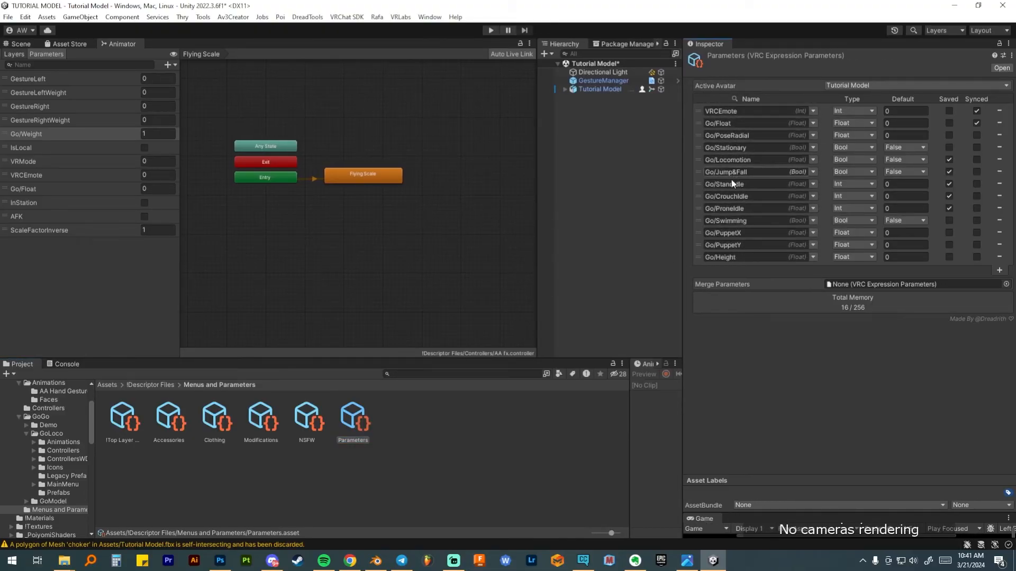
# Return to the Scene view and review Tutorial Model's playable layer and expression assignments in its avatar descriptor
pyautogui.click(20, 44)
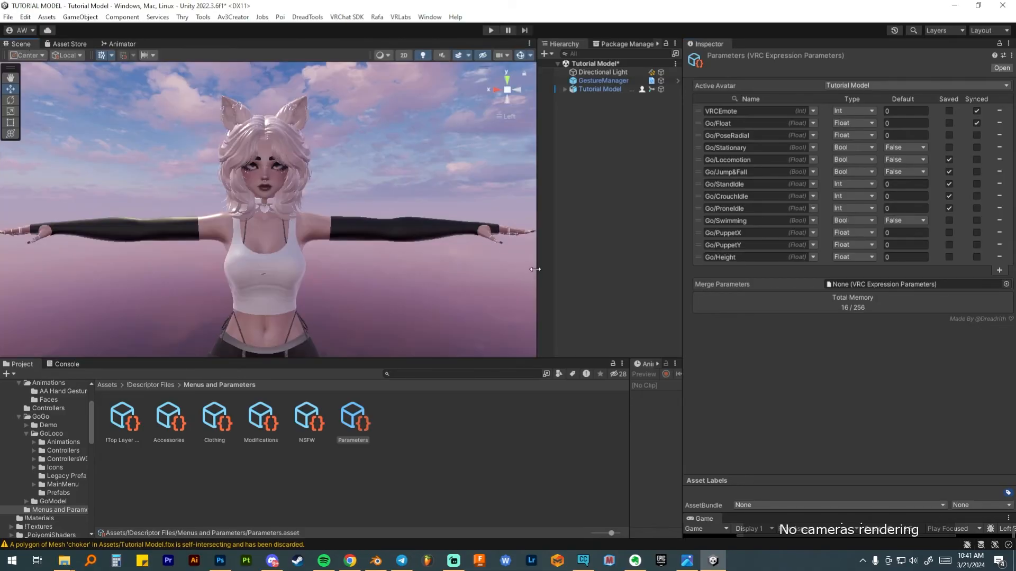
pyautogui.click(598, 87)
pyautogui.scroll(-5, 850, 395)
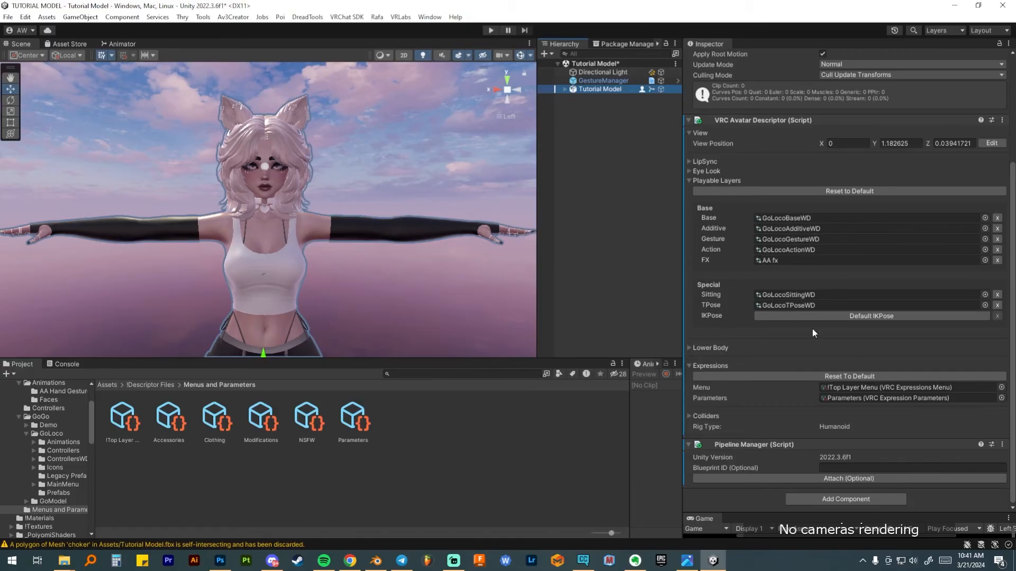
pyautogui.keyDown('alt'); pyautogui.moveTo(352, 251); pyautogui.dragTo(324, 265); pyautogui.keyUp('alt')
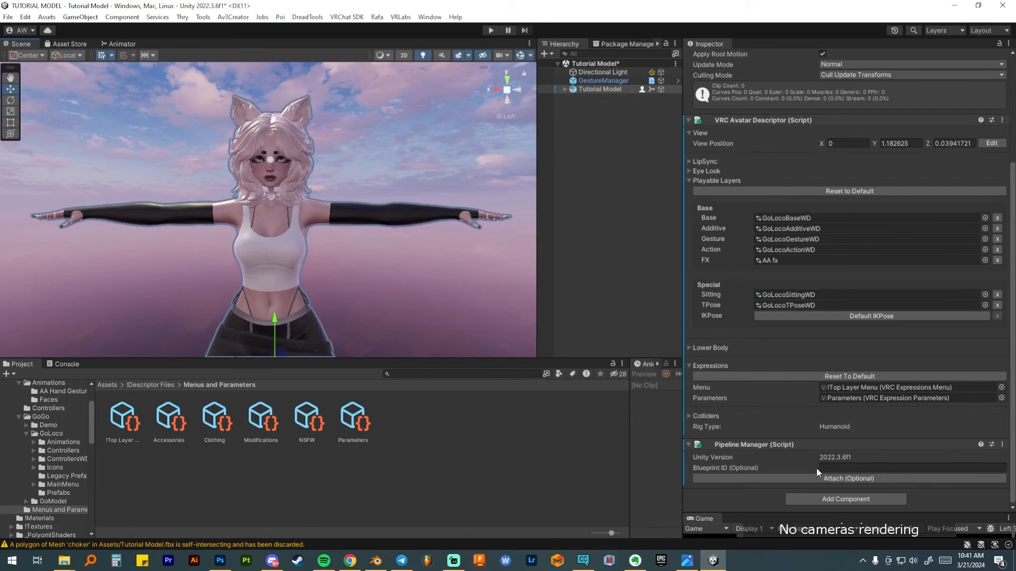
pyautogui.moveTo(682, 285); pyautogui.dragTo(830, 291)
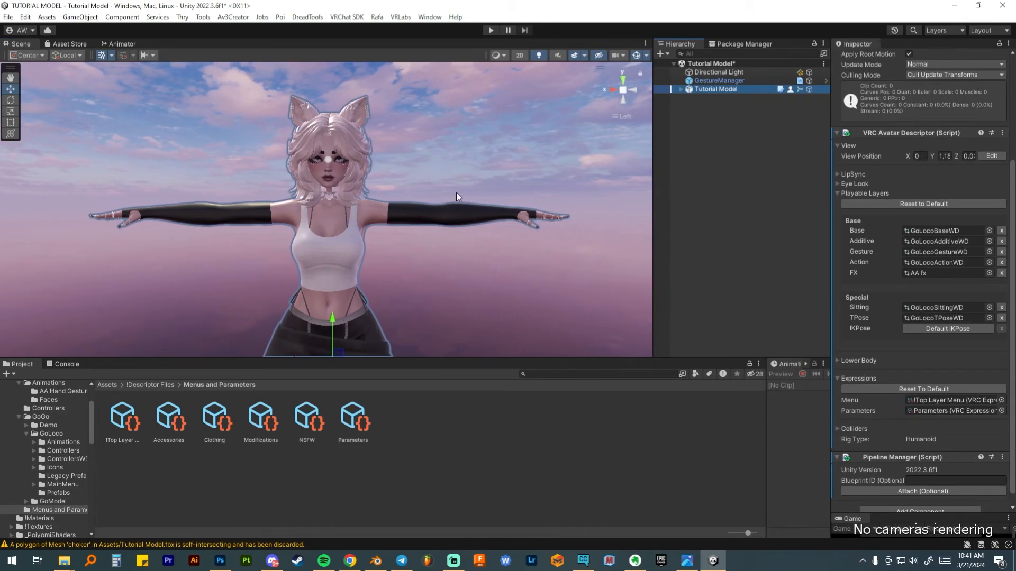
# Run Tutorial Model in play mode through GestureManager, check the avatar's face up close, and stop play mode
pyautogui.click(728, 80)
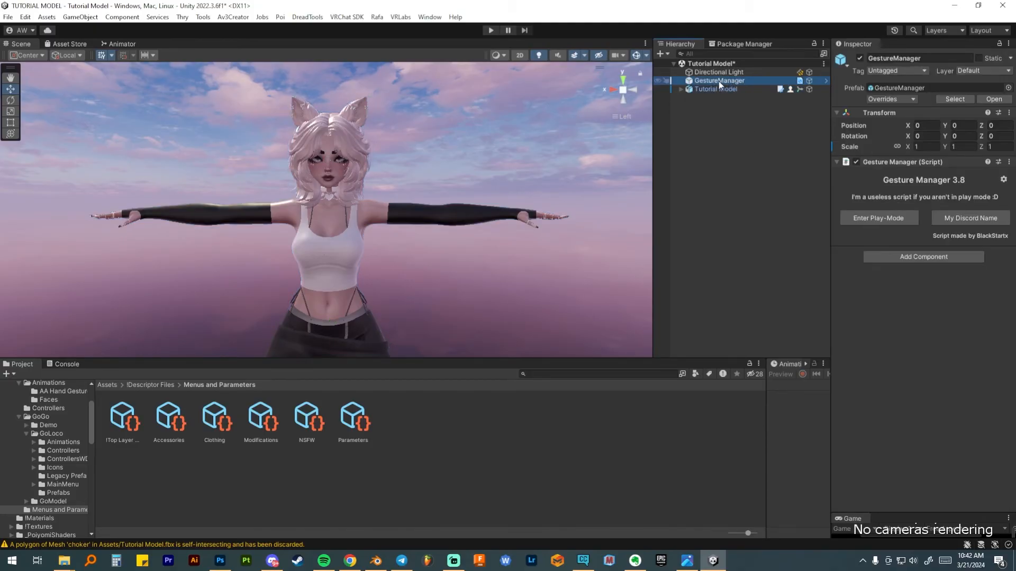
pyautogui.click(890, 217)
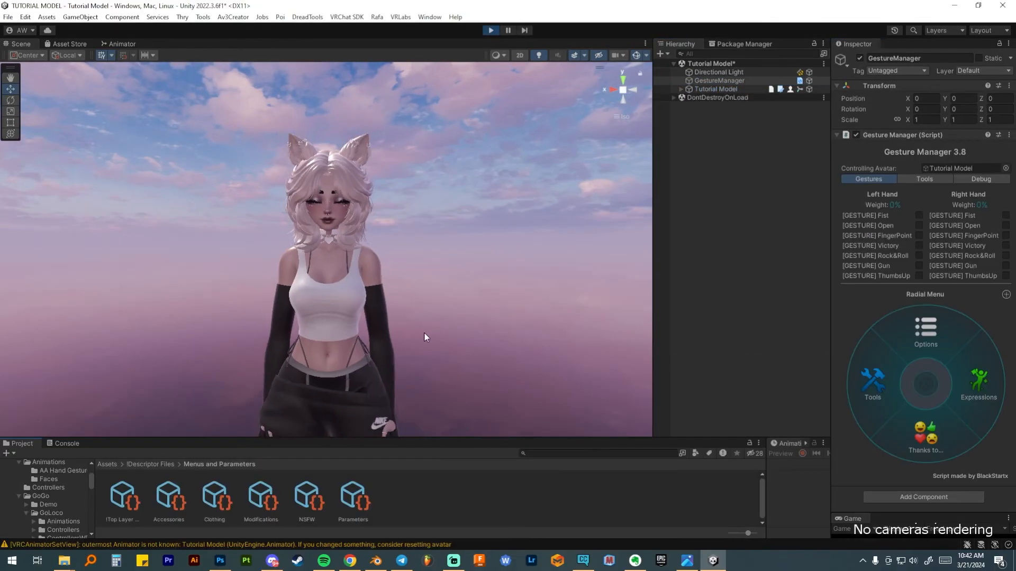
pyautogui.scroll(4, 360, 185)
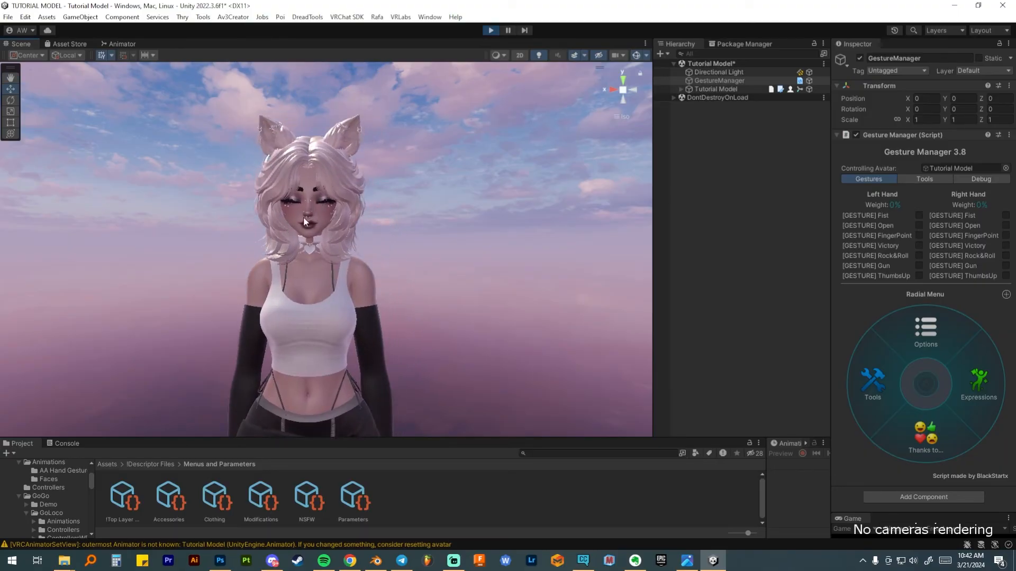
pyautogui.click(491, 31)
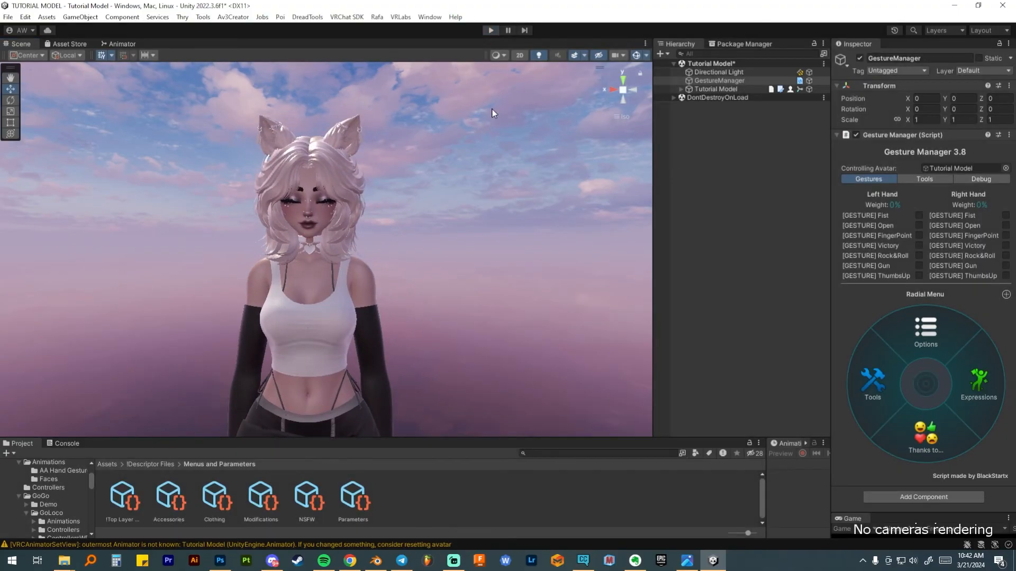
# Delete the Happy Face, Mad Face, Blep Face and OWO Face states from the AllParts layer of AA fx and return to the Scene view
pyautogui.click(122, 45)
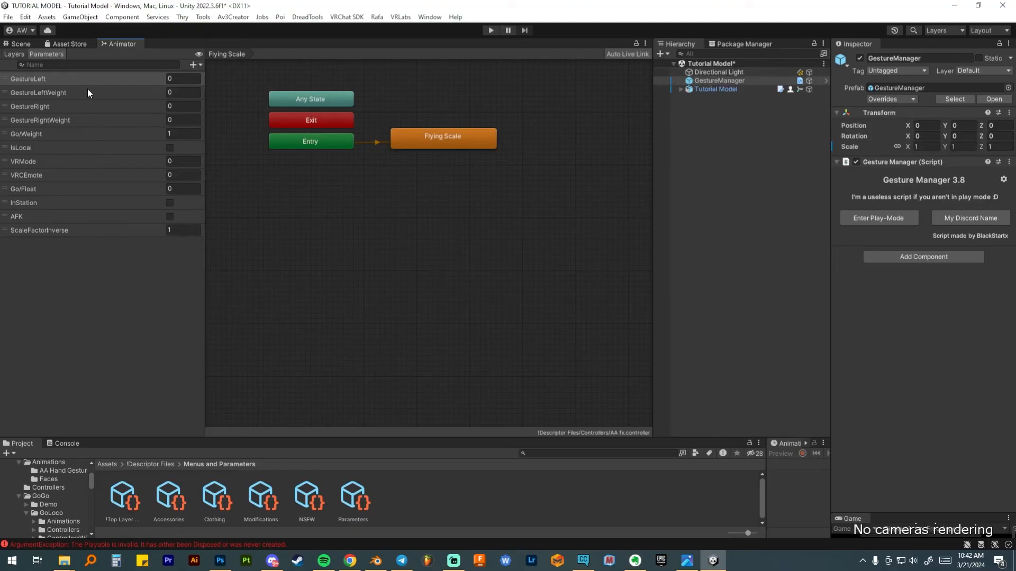
pyautogui.click(16, 53)
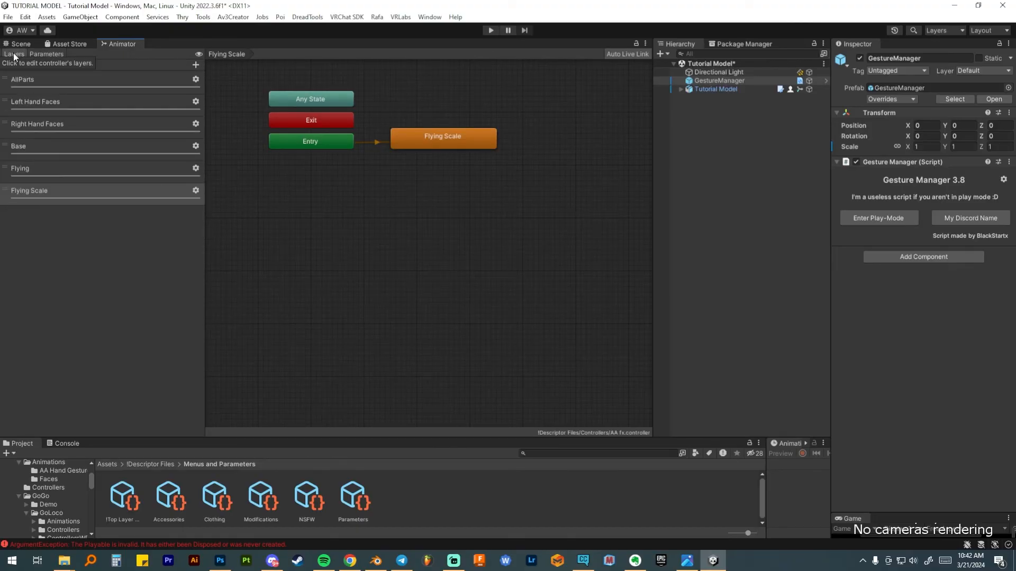
pyautogui.click(61, 79)
pyautogui.moveTo(343, 161); pyautogui.dragTo(373, 206, button='middle')
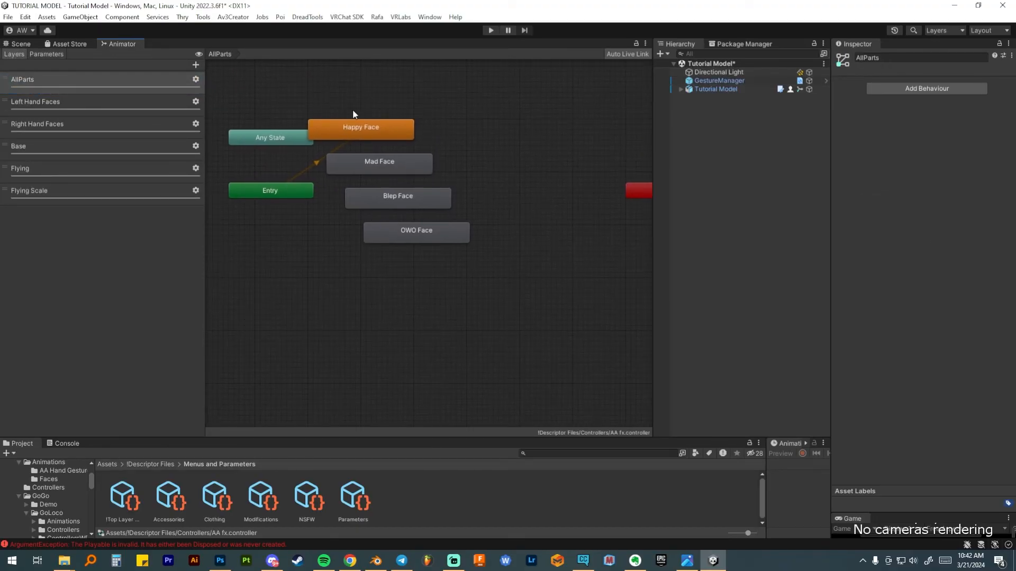
pyautogui.moveTo(502, 84); pyautogui.dragTo(399, 297)
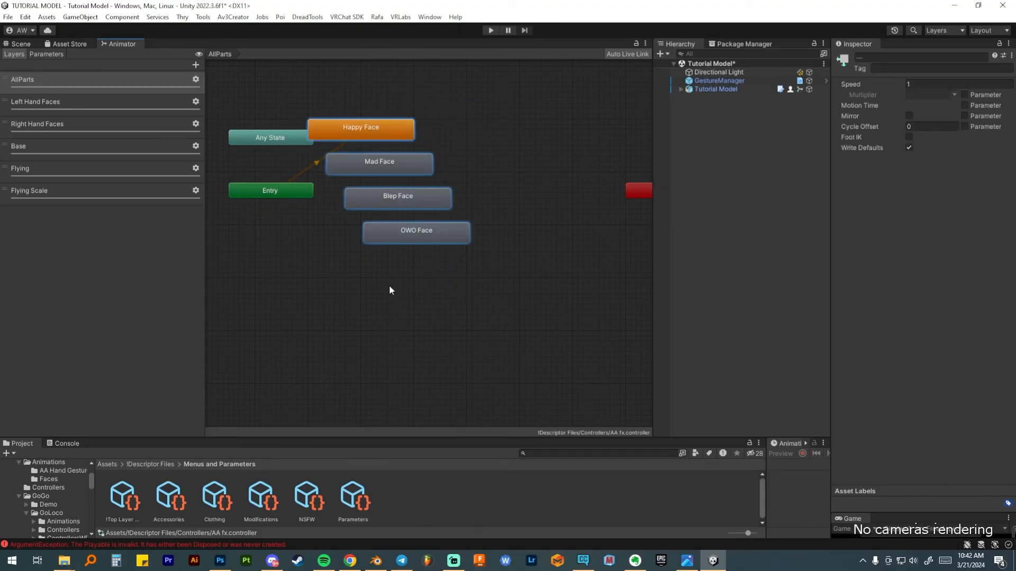
pyautogui.press('Delete')
pyautogui.scroll(-1, 506, 177)
pyautogui.scroll(-3, 503, 181)
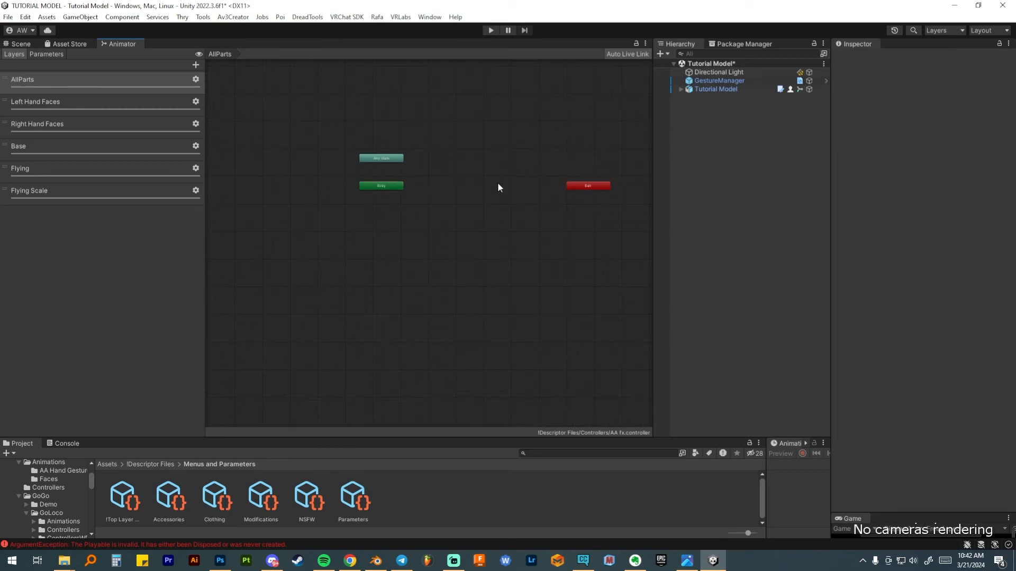
pyautogui.click(20, 44)
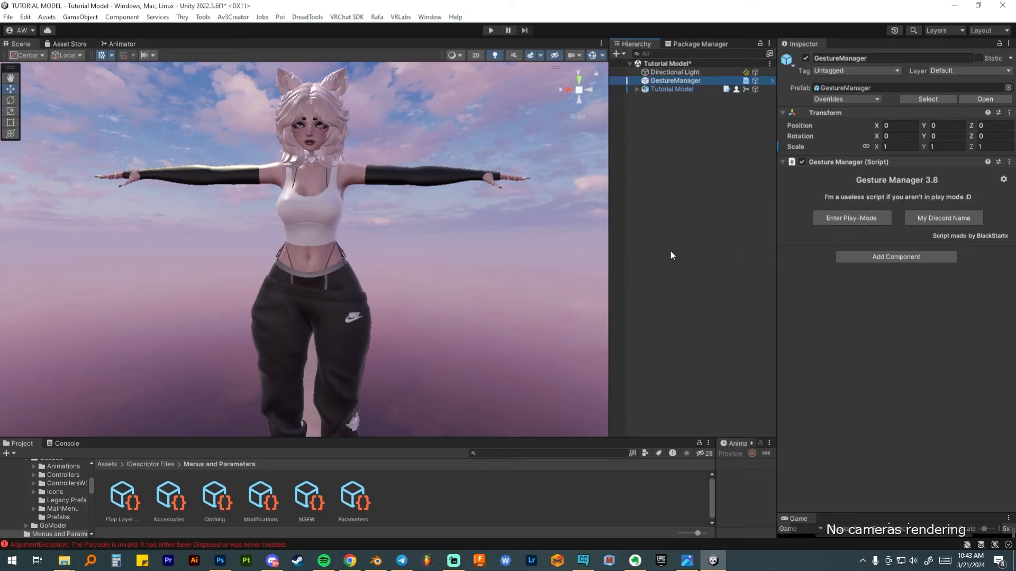
# Add a control named GoLoco of type Sub Menu to the !Top Layer Menu asset in Menus and Parameters
pyautogui.moveTo(498, 436); pyautogui.dragTo(498, 379)
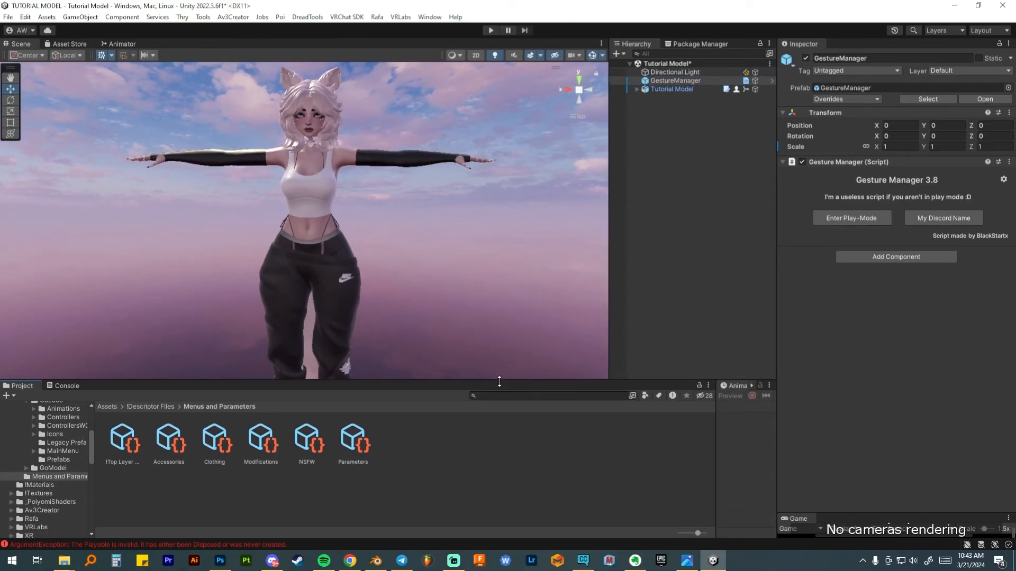
pyautogui.click(143, 408)
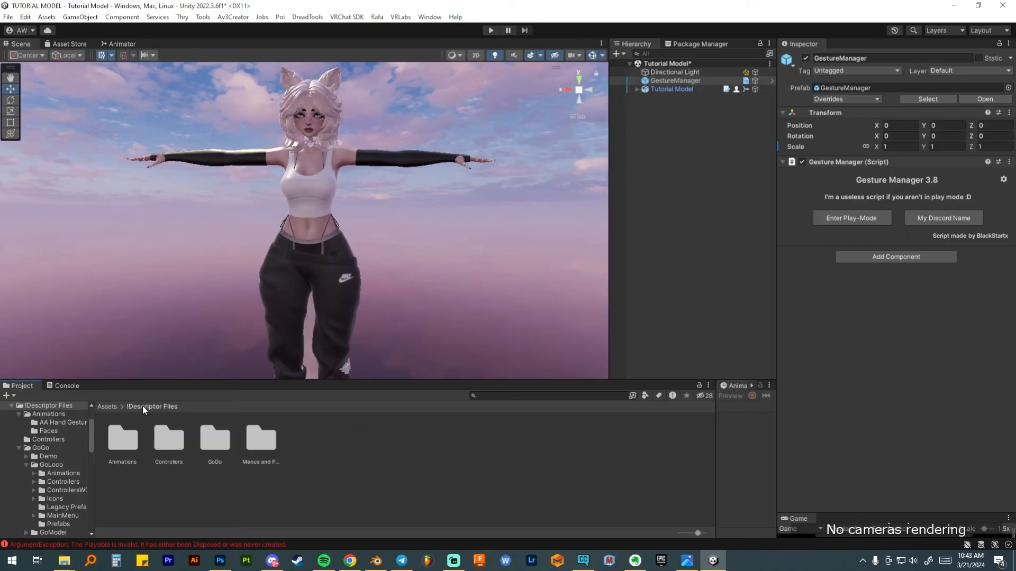
pyautogui.doubleClick(251, 441)
pyautogui.click(119, 440)
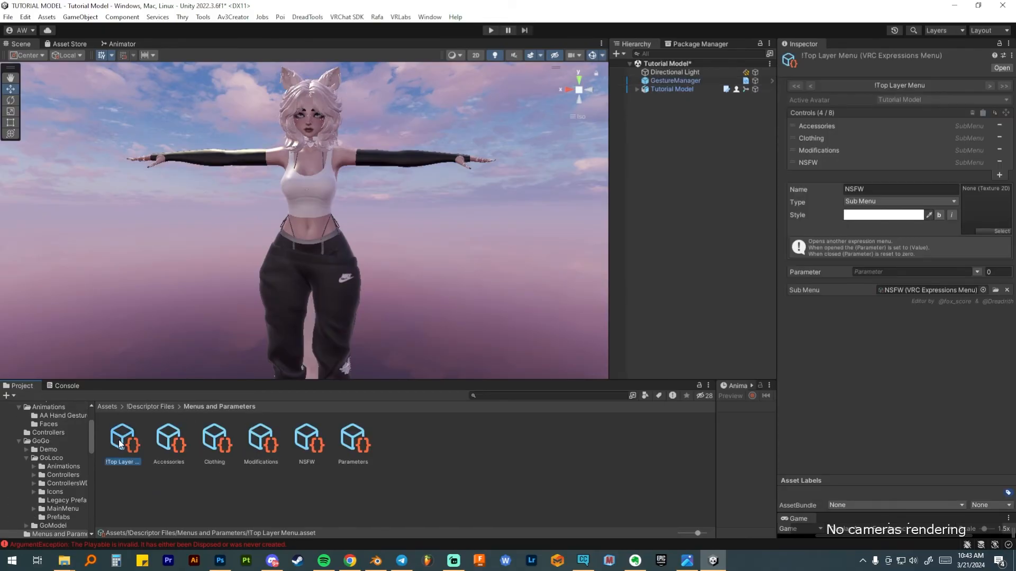
pyautogui.click(1000, 176)
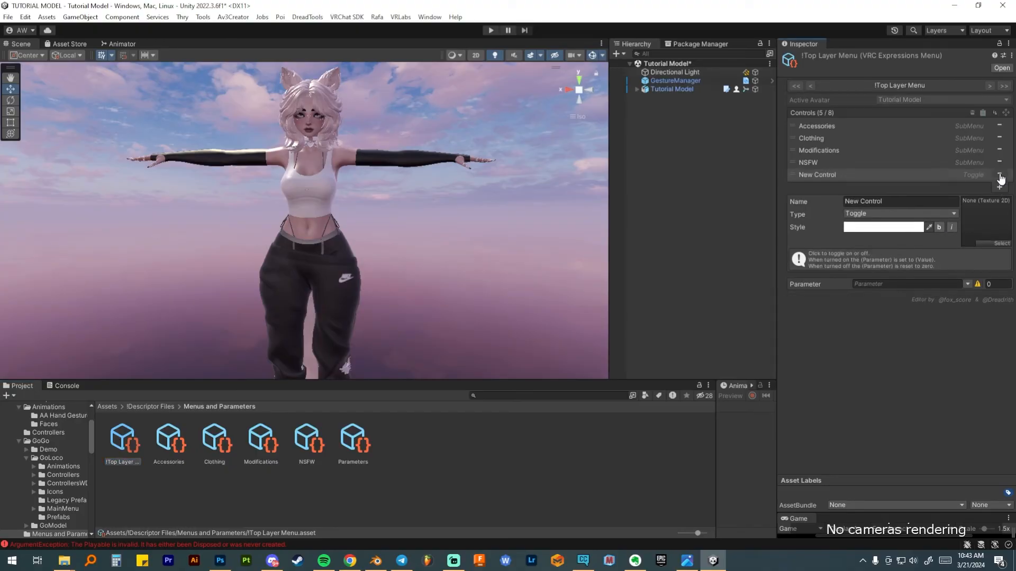
pyautogui.click(863, 201)
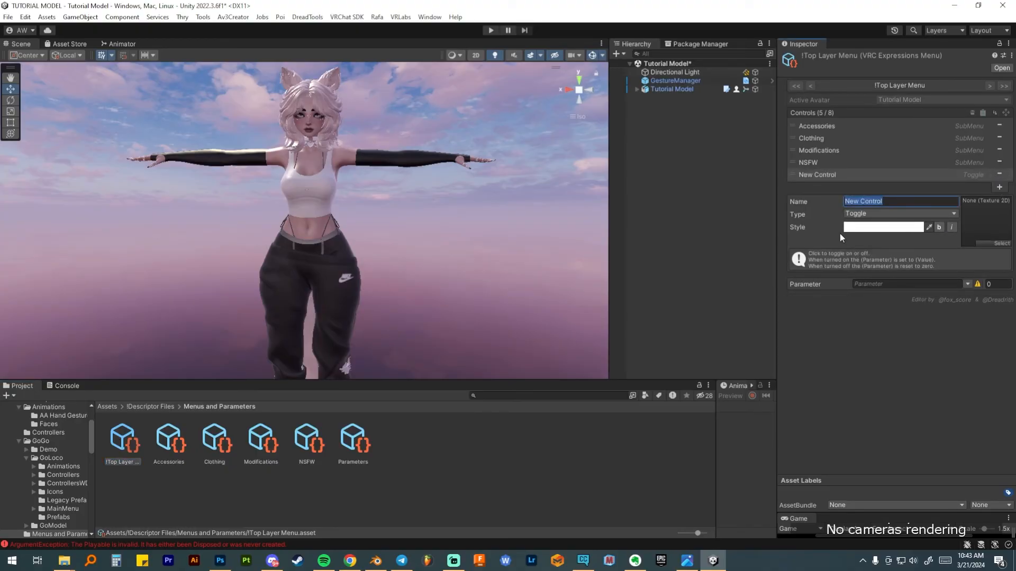
pyautogui.write('GoLoco')
pyautogui.click(860, 214)
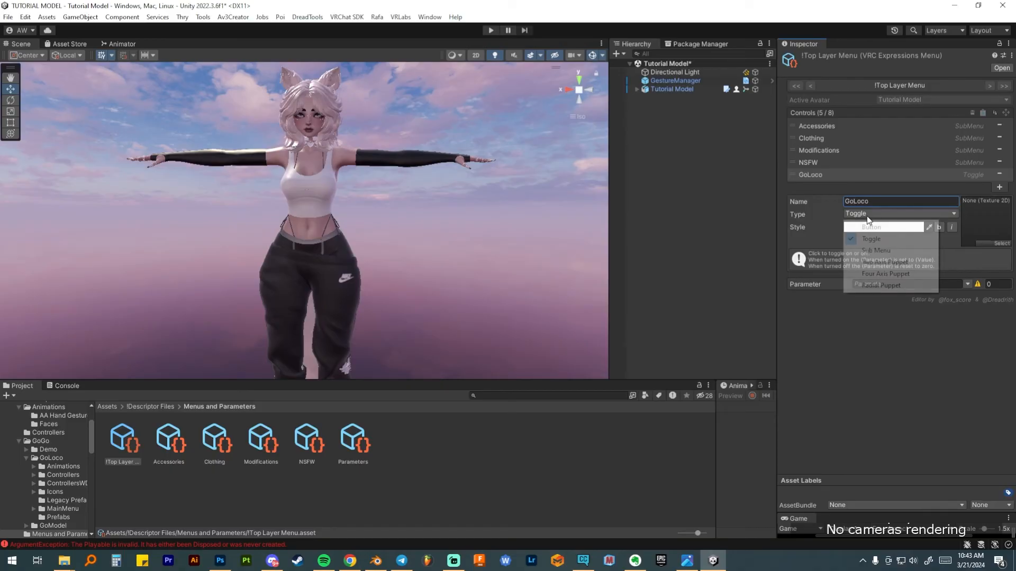
pyautogui.click(872, 252)
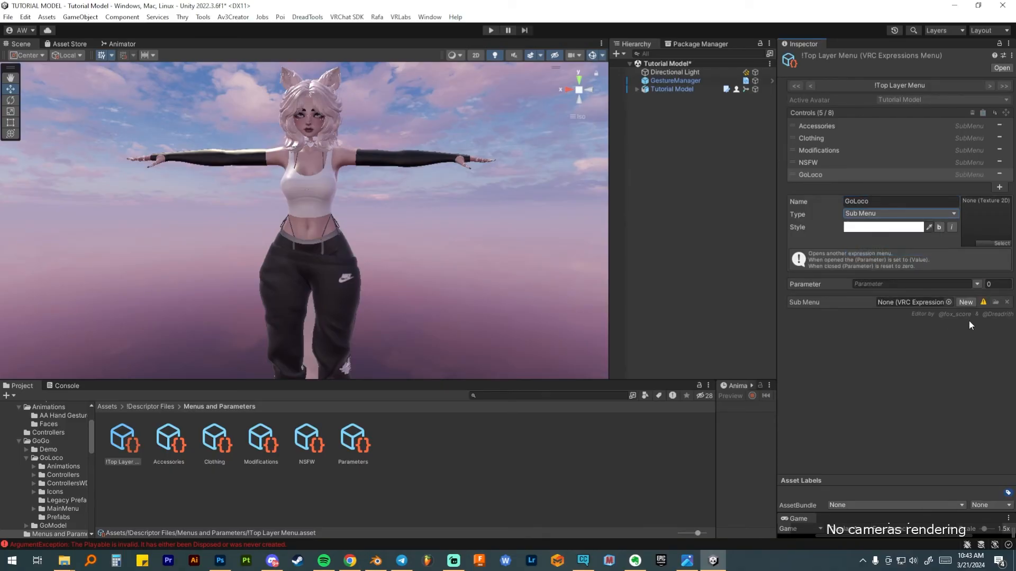
# Assign GoBeyondMenu as the submenu of the GoLoco control
pyautogui.click(948, 302)
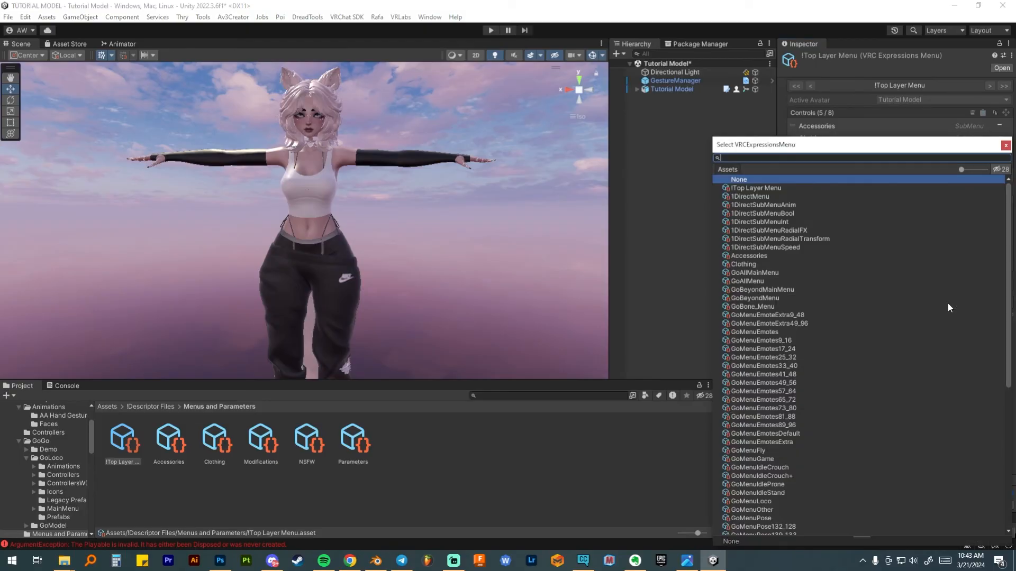
pyautogui.write('go')
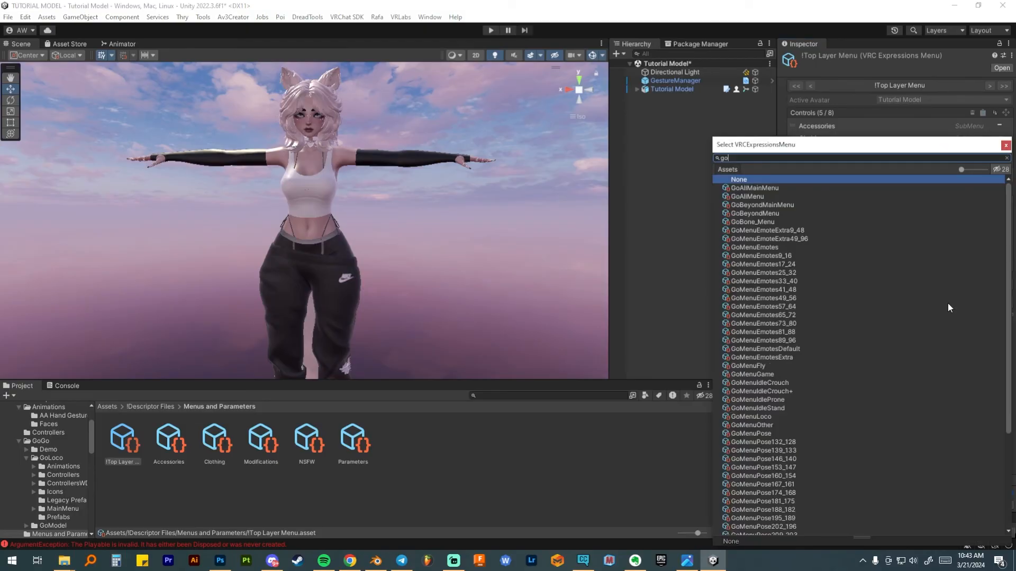
pyautogui.click(757, 214)
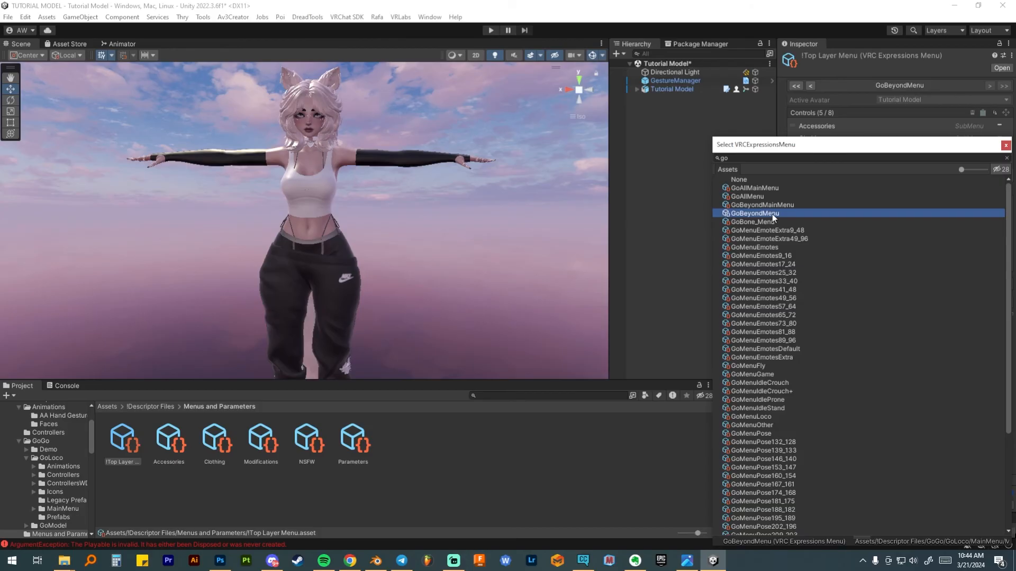
pyautogui.doubleClick(766, 214)
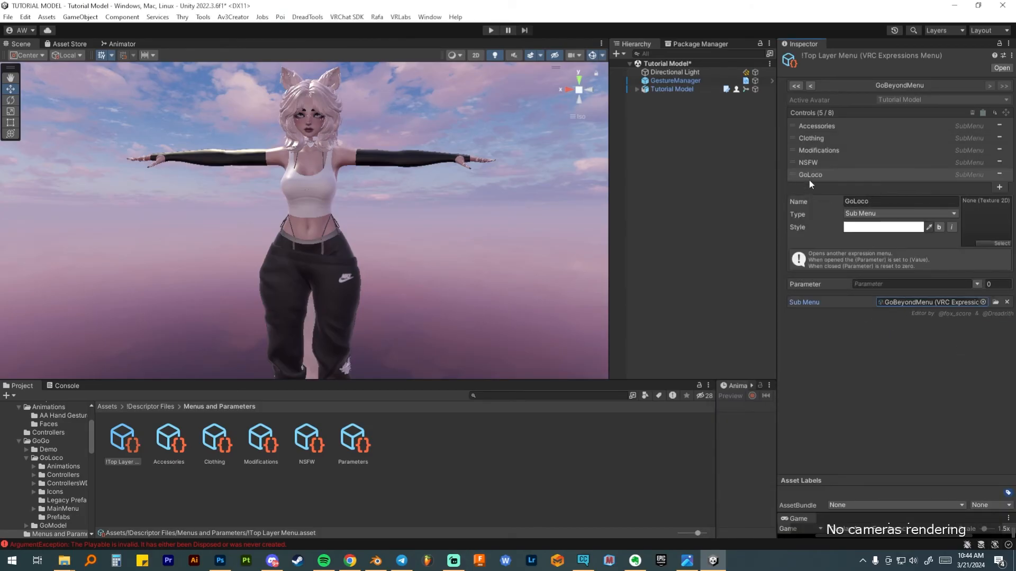
# Enter play mode from GestureManager and examine the avatar's idle stance and face in the Scene view
pyautogui.click(680, 90)
pyautogui.click(678, 79)
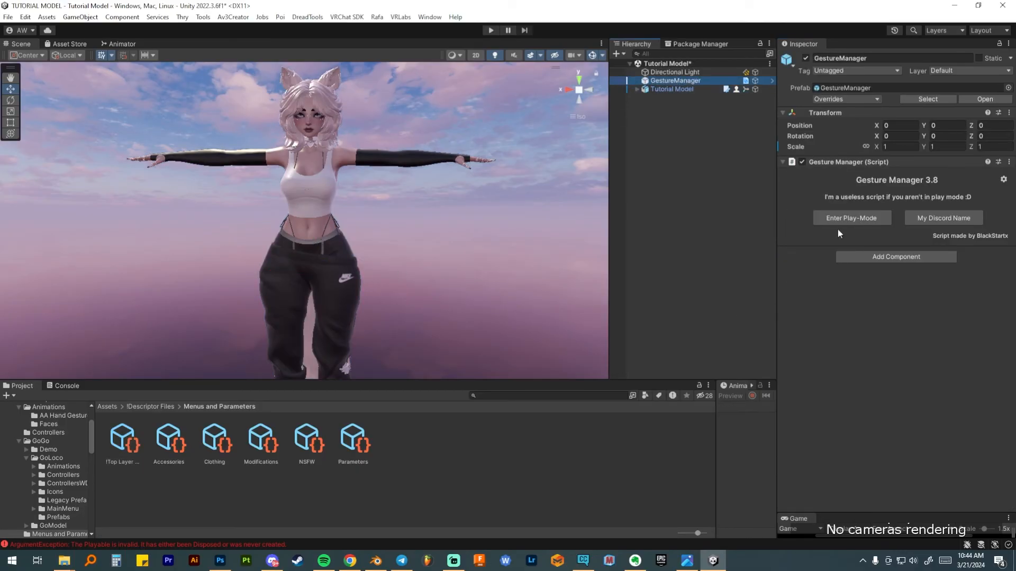
pyautogui.click(846, 217)
pyautogui.scroll(-3, 331, 185)
pyautogui.moveTo(395, 266); pyautogui.dragTo(431, 236, button='middle')
pyautogui.scroll(3, 431, 241)
pyautogui.moveTo(430, 242); pyautogui.dragTo(460, 203, button='right')
pyautogui.moveTo(459, 155); pyautogui.dragTo(414, 263, button='middle')
pyautogui.scroll(3, 414, 263)
pyautogui.moveTo(415, 263); pyautogui.dragTo(454, 210, button='right')
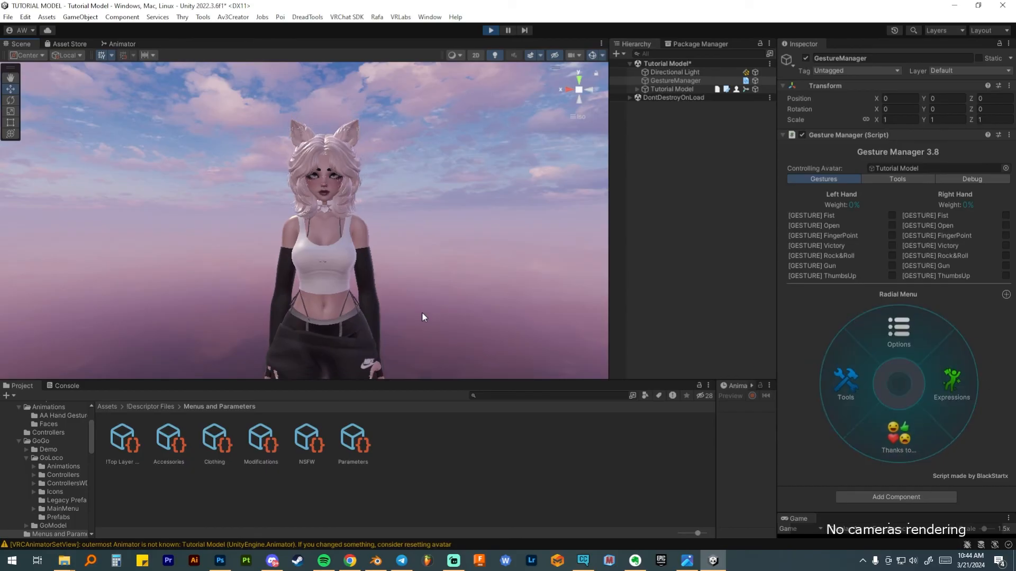
pyautogui.moveTo(410, 279)
pyautogui.mouseDown(button='middle')
pyautogui.moveTo(408, 263)
pyautogui.moveTo(397, 272)
pyautogui.mouseUp(button='middle')
pyautogui.scroll(4, 395, 275)
pyautogui.moveTo(400, 268)
pyautogui.mouseDown(button='right')
pyautogui.moveTo(404, 252)
pyautogui.moveTo(403, 264)
pyautogui.mouseUp(button='right')
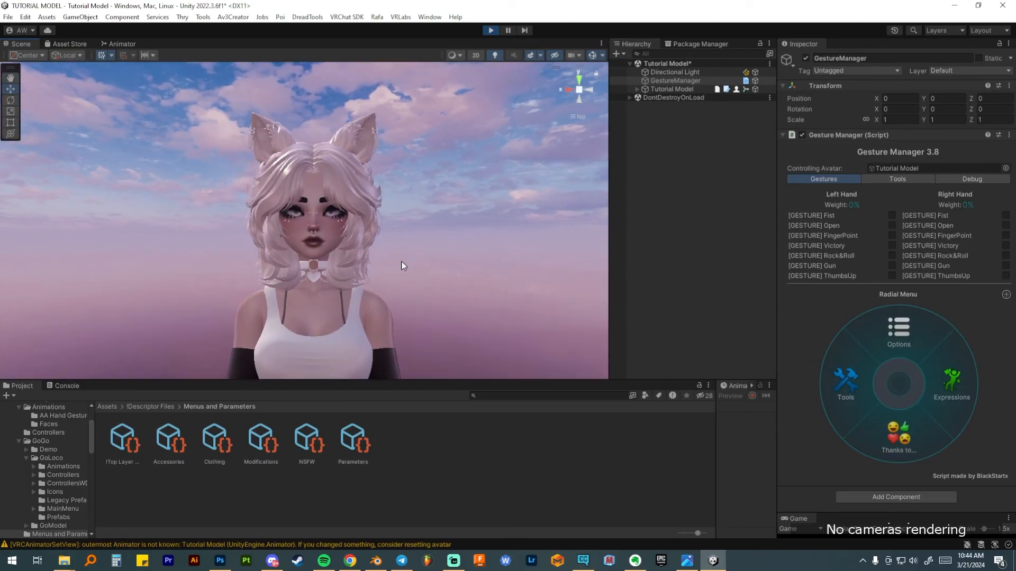
# Open the States options in the Gesture Manager radial menu and test the avatar's mouth with the Viseme control
pyautogui.click(915, 341)
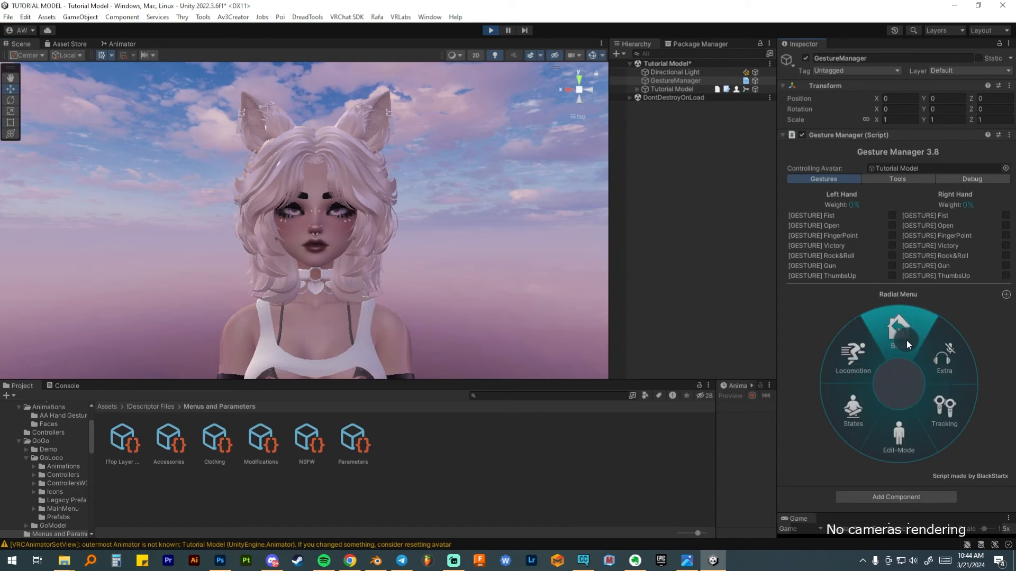
pyautogui.click(852, 420)
pyautogui.click(904, 437)
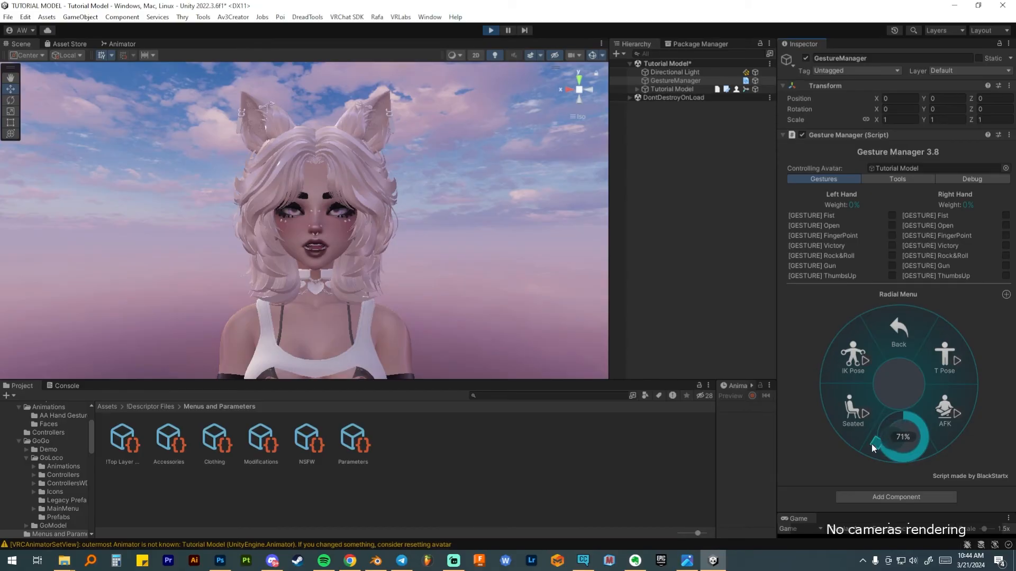
pyautogui.click(885, 421)
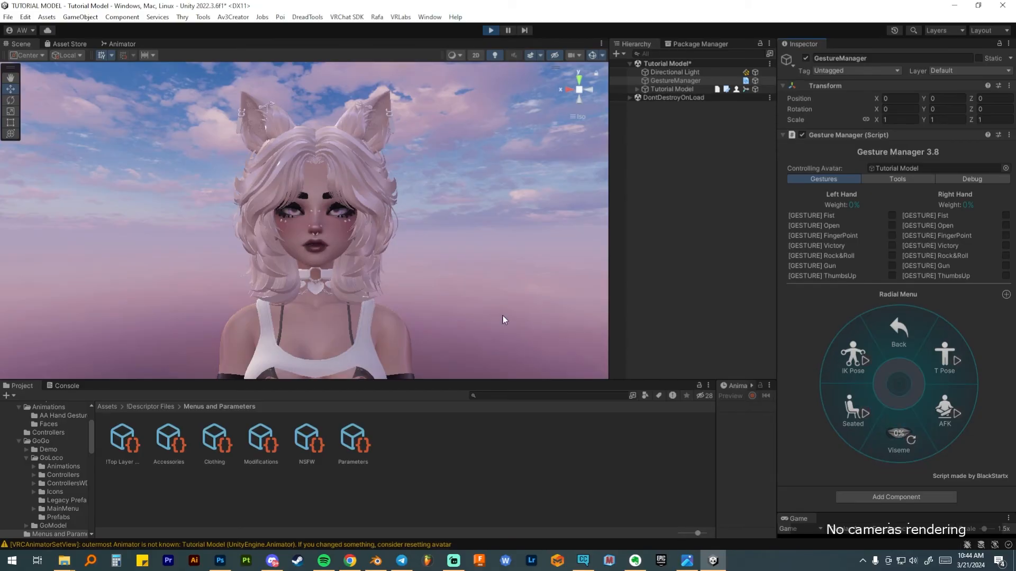
# Test the AFK and T Pose states on the full-body avatar, switching each one on and off again
pyautogui.scroll(-5, 451, 312)
pyautogui.moveTo(451, 317); pyautogui.dragTo(453, 204, button='middle')
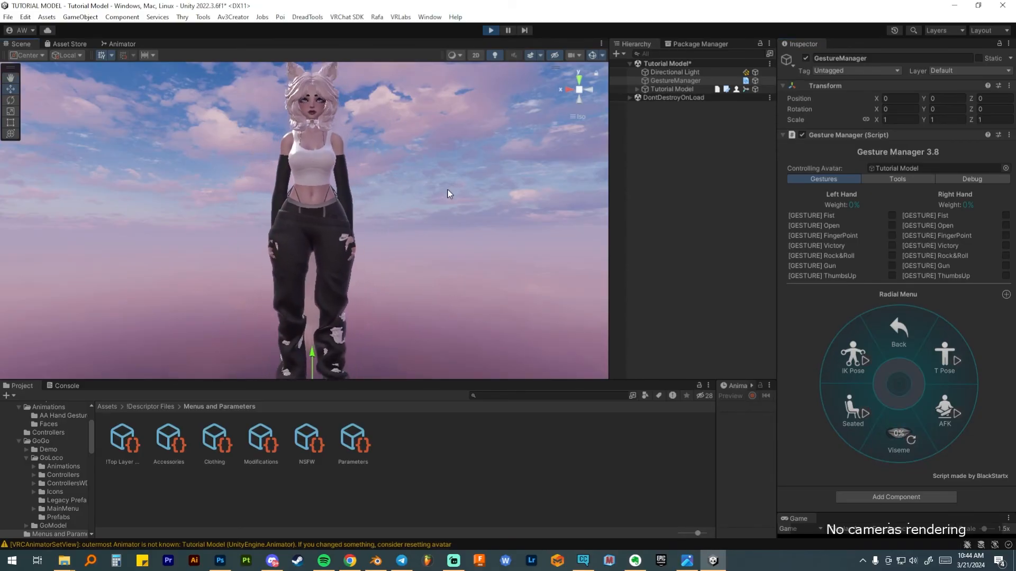
pyautogui.click(932, 414)
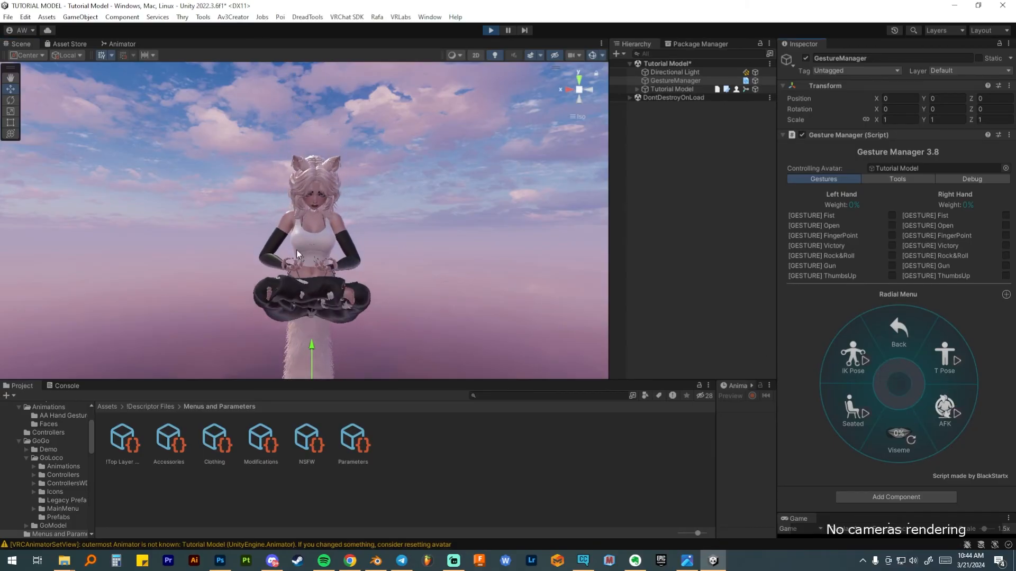
pyautogui.click(947, 409)
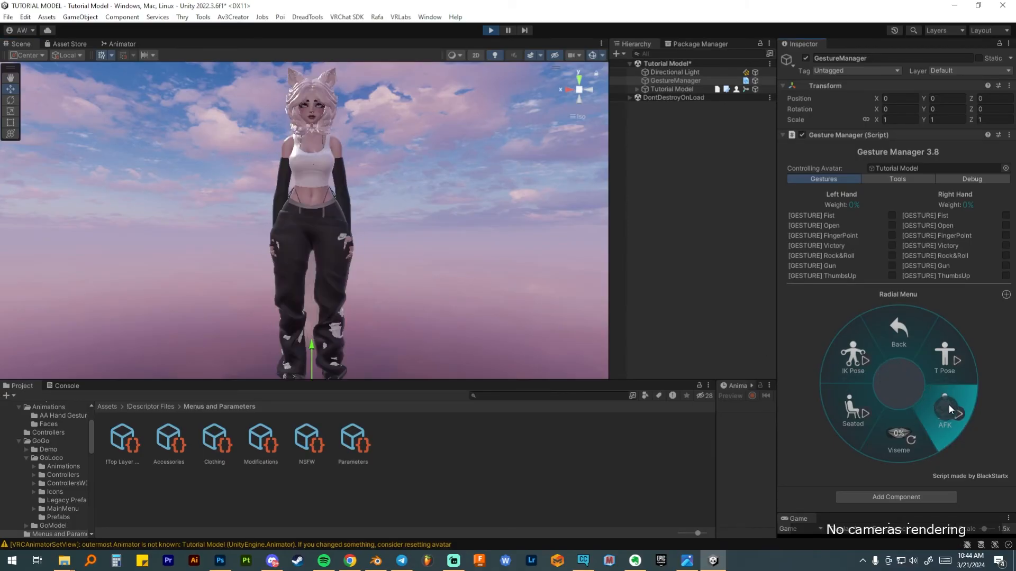
pyautogui.click(950, 356)
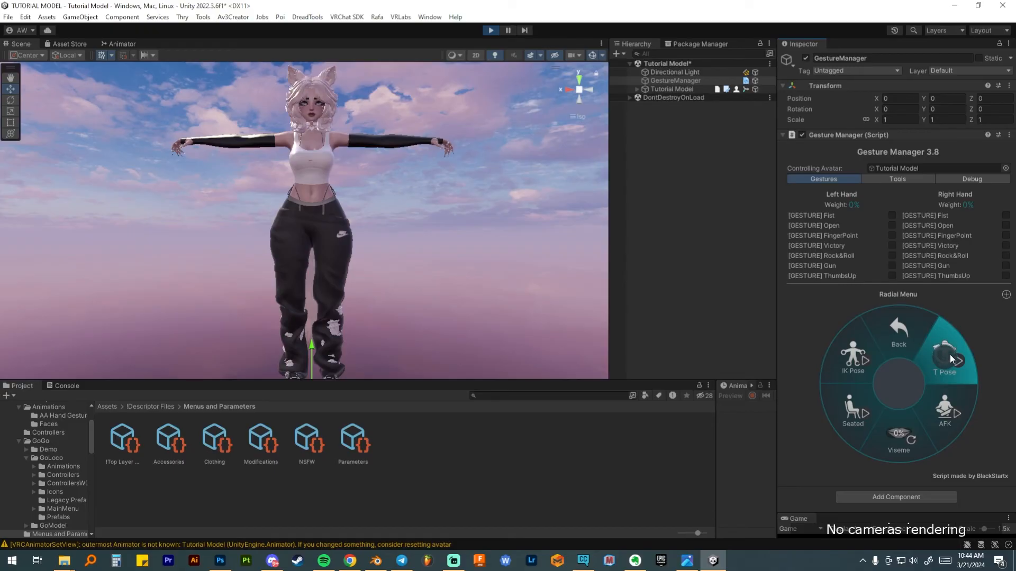
pyautogui.click(950, 354)
# Leave the States options, open the GoLoco submenu under Expressions, and enter its seated pose submenu
pyautogui.click(898, 334)
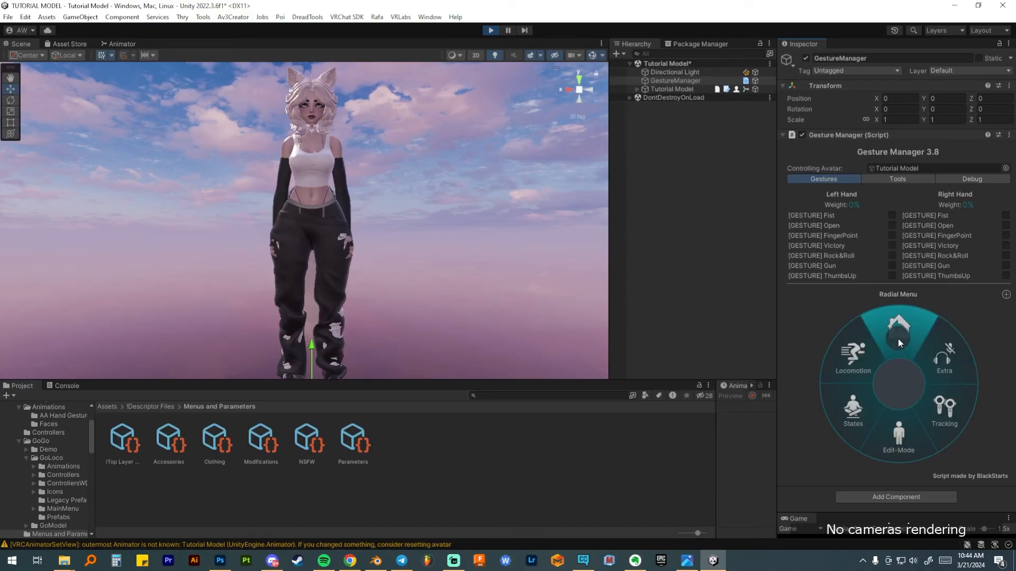
pyautogui.click(897, 338)
pyautogui.click(942, 399)
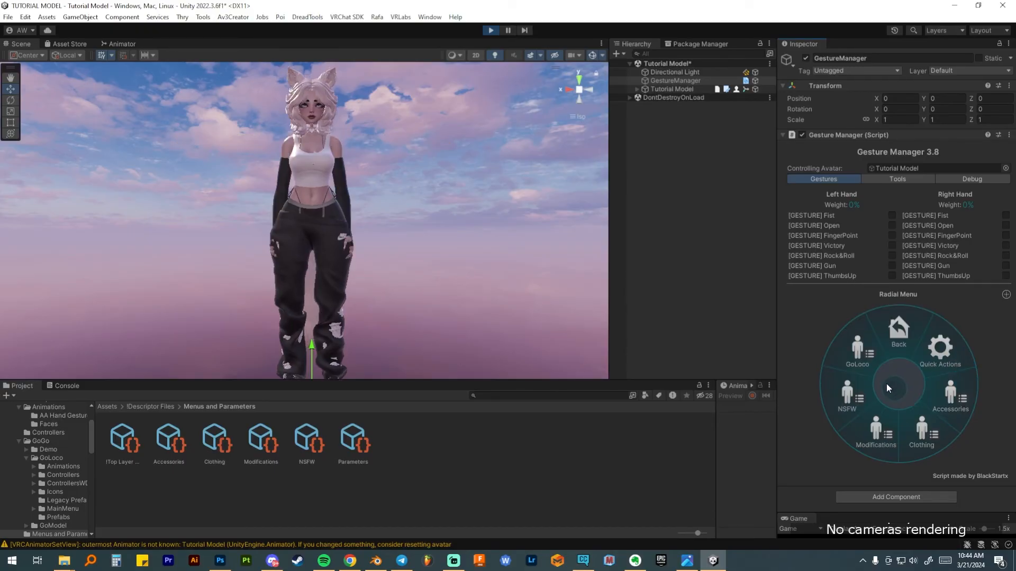
pyautogui.click(859, 350)
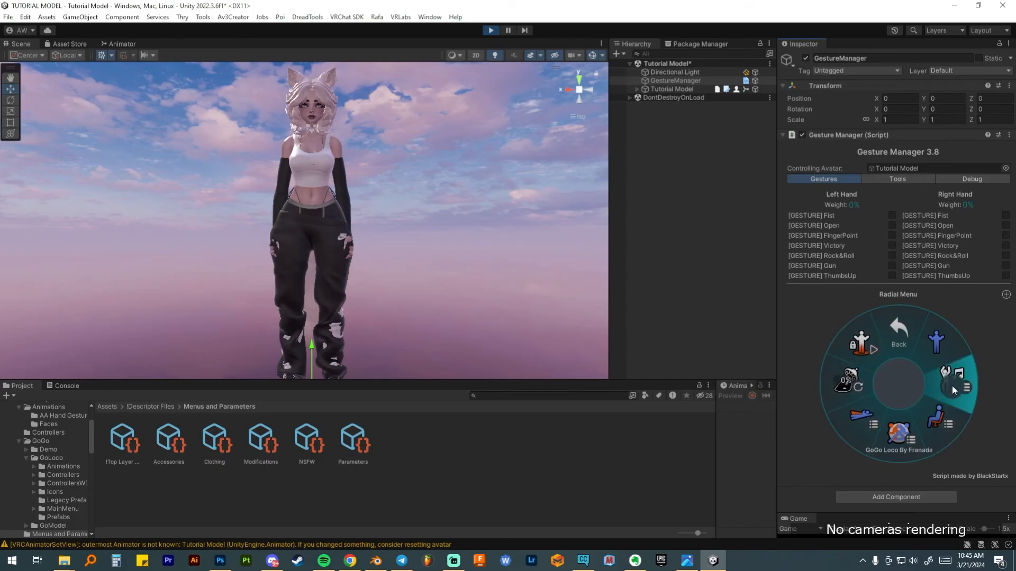
pyautogui.click(939, 433)
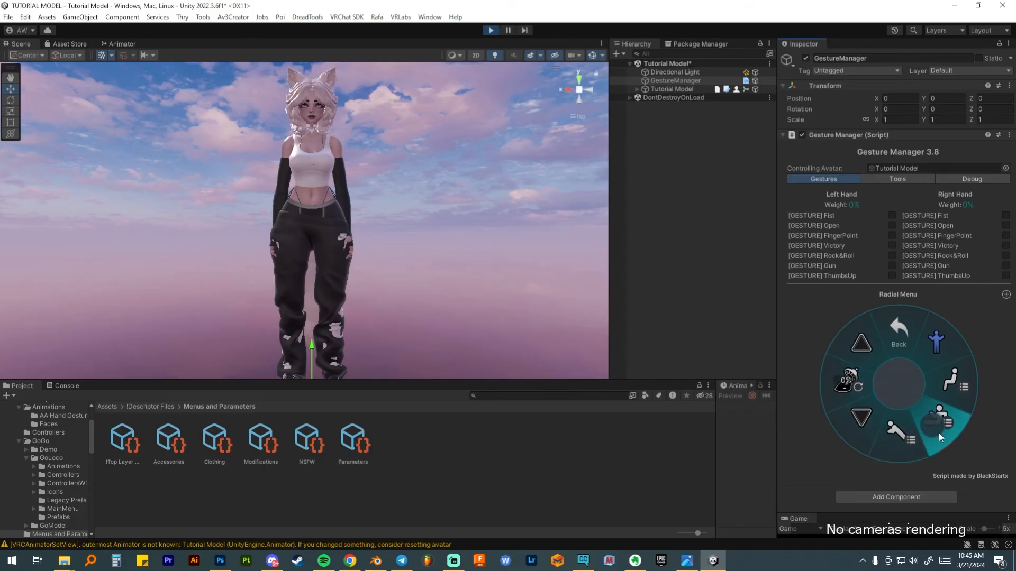
# Test several GoGo Loco poses on the avatar, trying a seated pose and other poses from the same submenu
pyautogui.click(959, 392)
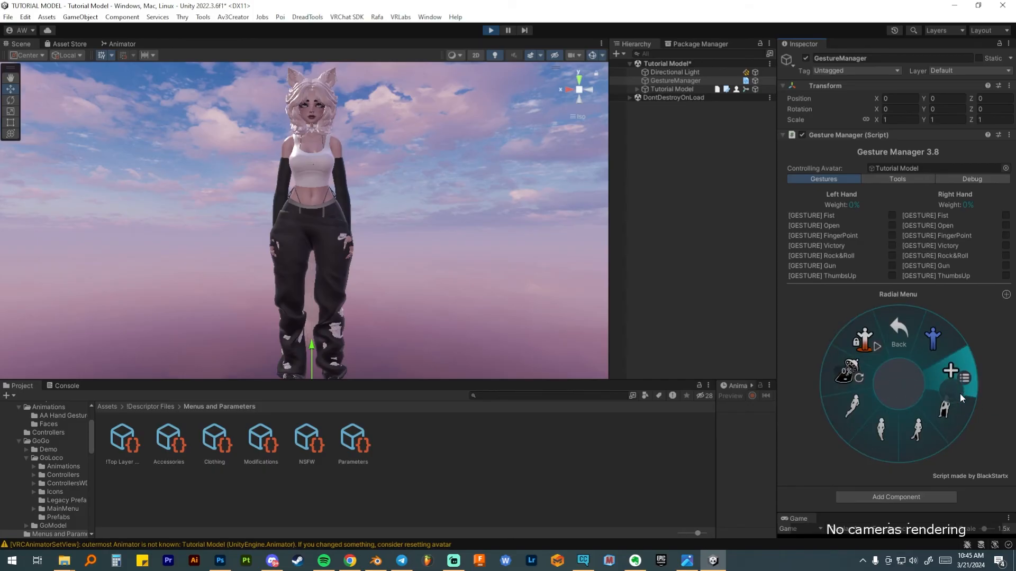
pyautogui.moveTo(390, 300); pyautogui.dragTo(343, 311, button='right')
pyautogui.moveTo(342, 311); pyautogui.dragTo(447, 277, button='middle')
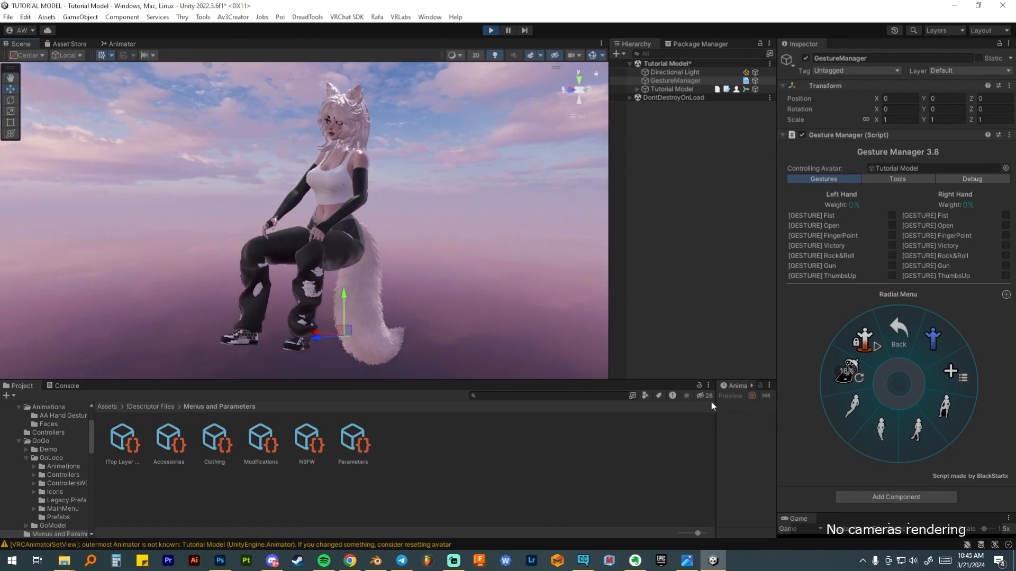
pyautogui.click(930, 441)
pyautogui.click(887, 441)
pyautogui.moveTo(402, 200); pyautogui.dragTo(385, 249, button='middle')
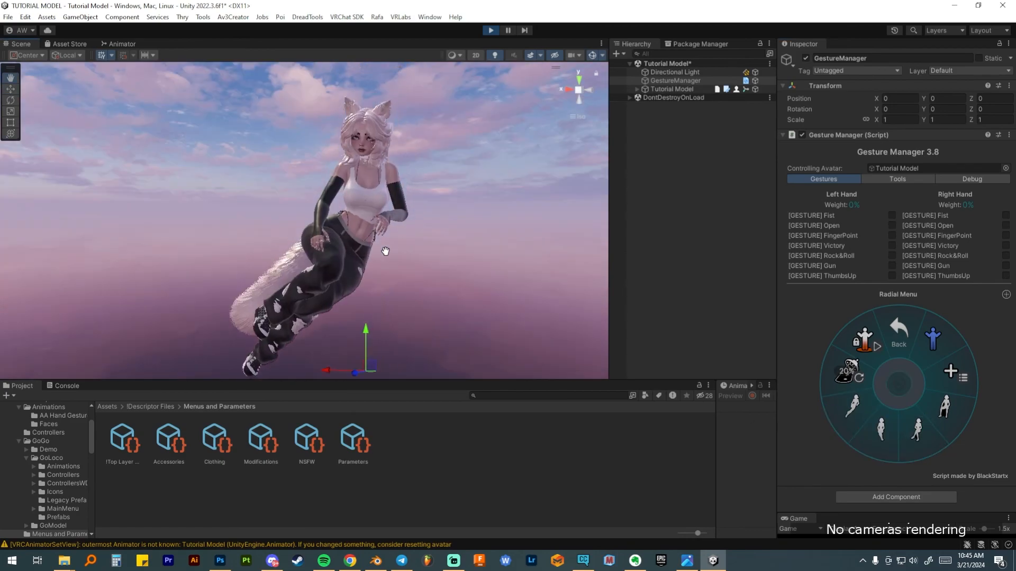
# Examine the avatar's leaning pose in the Scene view from the front, from the side and close up at the waist and clothing
pyautogui.scroll(2, 374, 248)
pyautogui.keyDown('alt'); pyautogui.moveTo(373, 252); pyautogui.dragTo(408, 232); pyautogui.keyUp('alt')
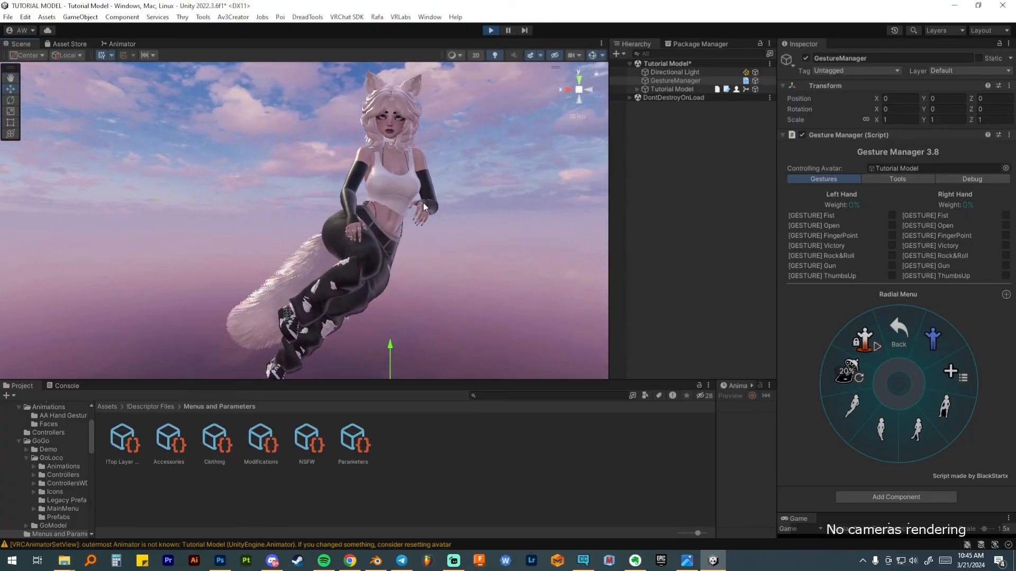
pyautogui.scroll(2, 419, 218)
pyautogui.keyDown('alt'); pyautogui.moveTo(463, 204); pyautogui.dragTo(300, 256); pyautogui.keyUp('alt')
pyautogui.scroll(2, 323, 243)
pyautogui.scroll(6, 305, 262)
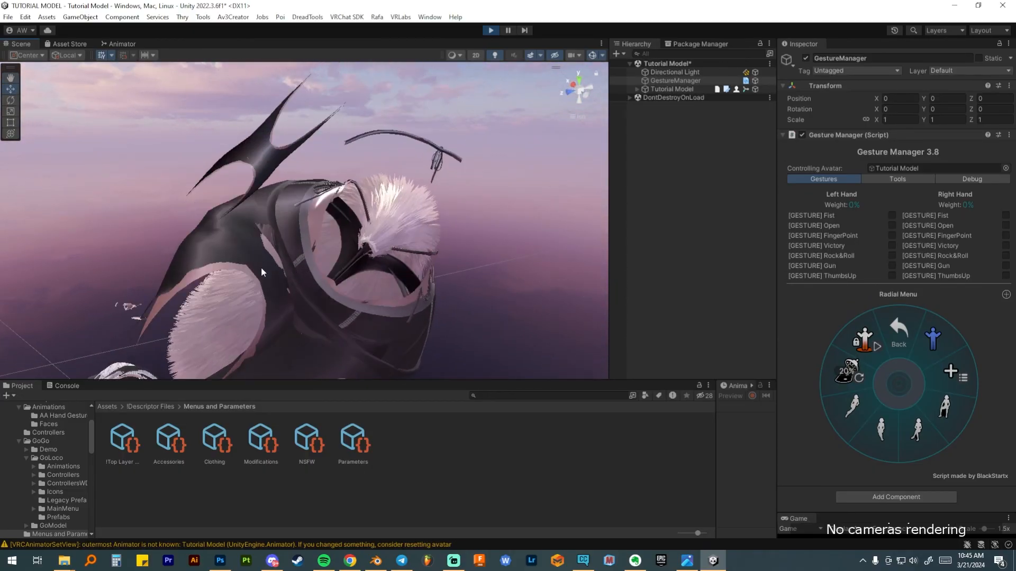
pyautogui.scroll(-8, 275, 262)
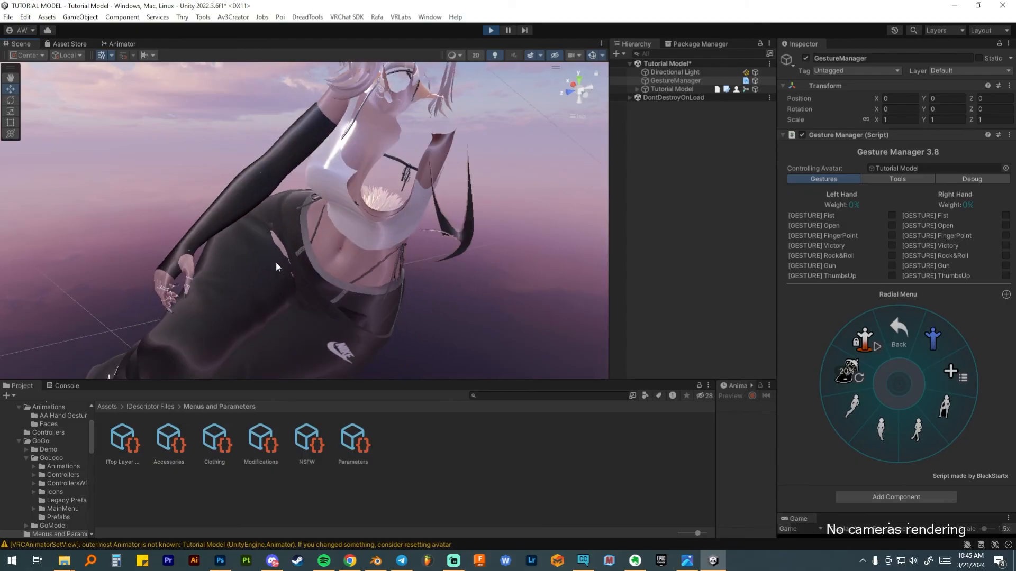
pyautogui.keyDown('alt'); pyautogui.moveTo(266, 252); pyautogui.dragTo(487, 180); pyautogui.keyUp('alt')
pyautogui.moveTo(492, 168); pyautogui.dragTo(411, 254, button='middle')
pyautogui.keyDown('alt'); pyautogui.moveTo(382, 239); pyautogui.dragTo(306, 237); pyautogui.keyUp('alt')
pyautogui.moveTo(320, 249); pyautogui.dragTo(344, 211, button='middle')
pyautogui.scroll(-3, 329, 244)
pyautogui.moveTo(331, 243); pyautogui.dragTo(354, 212, button='right')
# Switch the Scene view to perspective projection and check the posed avatar from the front and from an angle
pyautogui.click(578, 90)
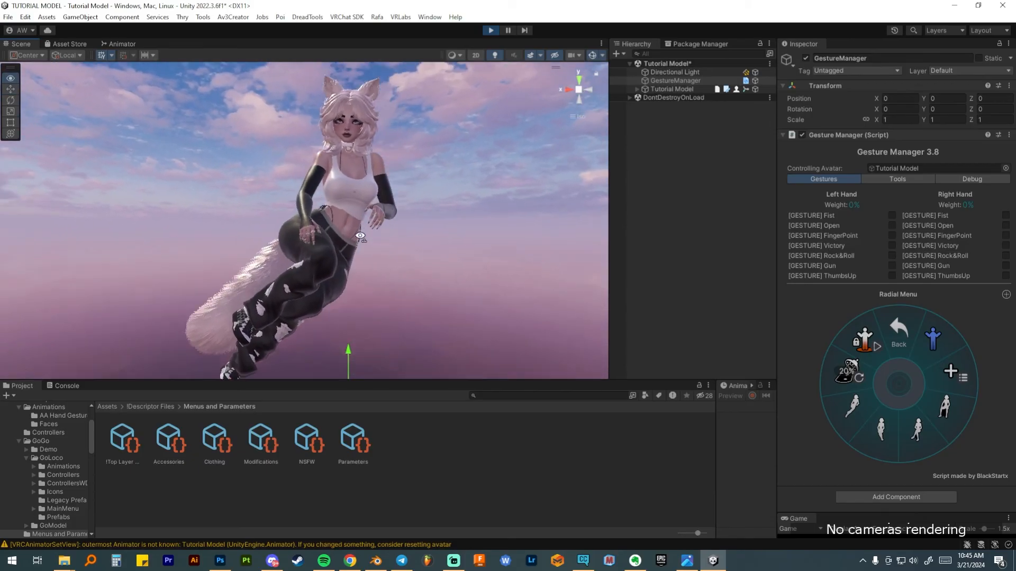
pyautogui.scroll(3, 413, 178)
pyautogui.moveTo(413, 179); pyautogui.dragTo(342, 238, button='middle')
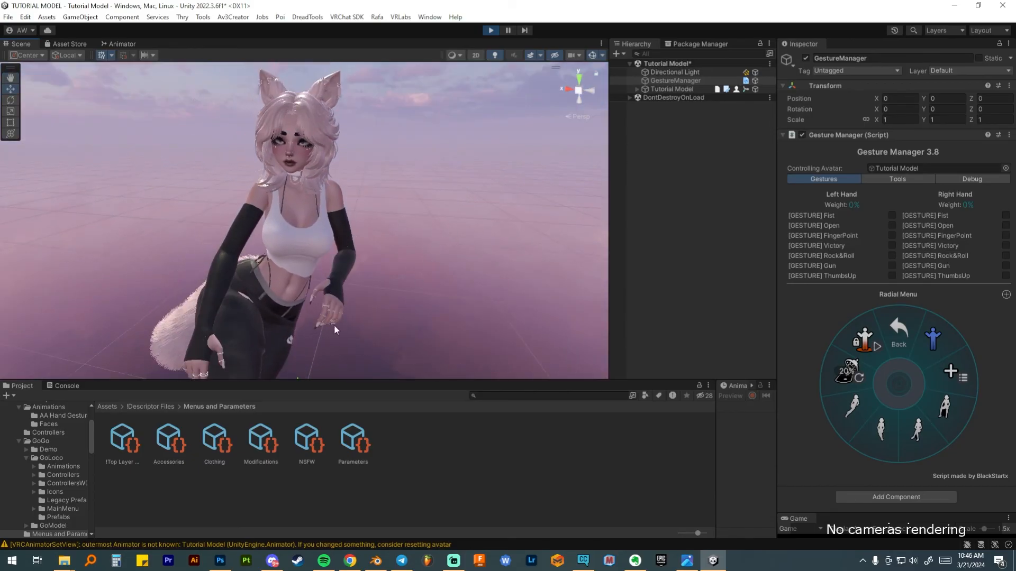
pyautogui.scroll(-3, 281, 264)
pyautogui.moveTo(326, 249); pyautogui.dragTo(305, 268, button='right')
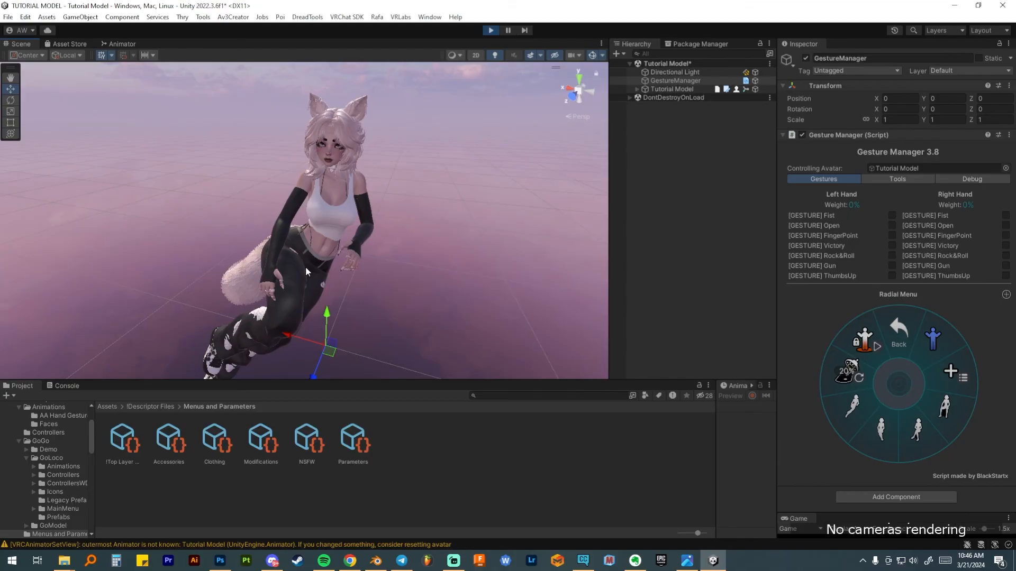
pyautogui.scroll(-2, 544, 286)
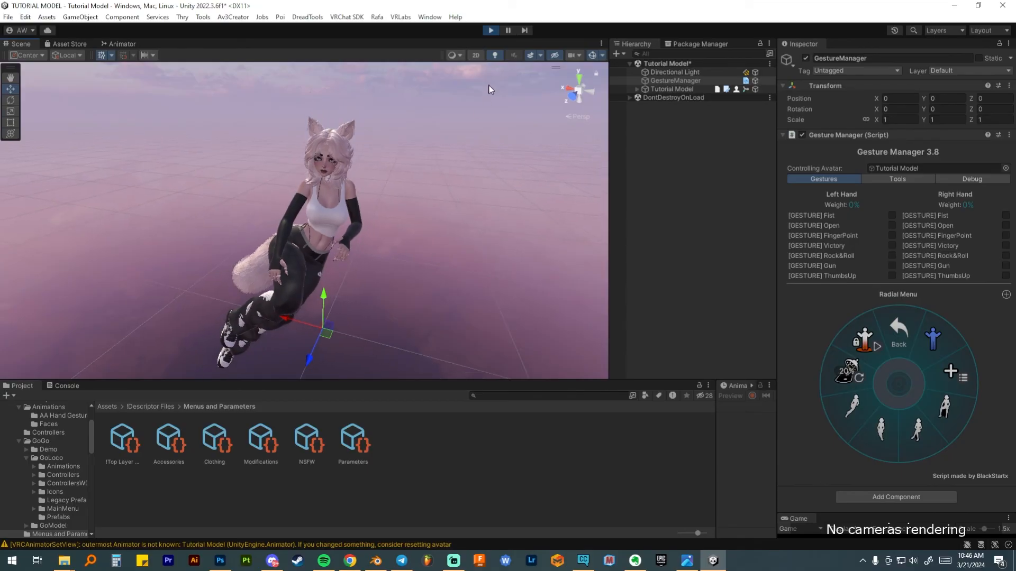
# Exit play mode and frame the avatar's upper body from the front in the Scene view
pyautogui.click(490, 32)
pyautogui.scroll(3, 299, 205)
pyautogui.moveTo(298, 205); pyautogui.dragTo(353, 173, button='right')
pyautogui.moveTo(371, 214); pyautogui.dragTo(398, 242, button='middle')
pyautogui.scroll(4, 398, 242)
pyautogui.moveTo(333, 251); pyautogui.dragTo(330, 244, button='right')
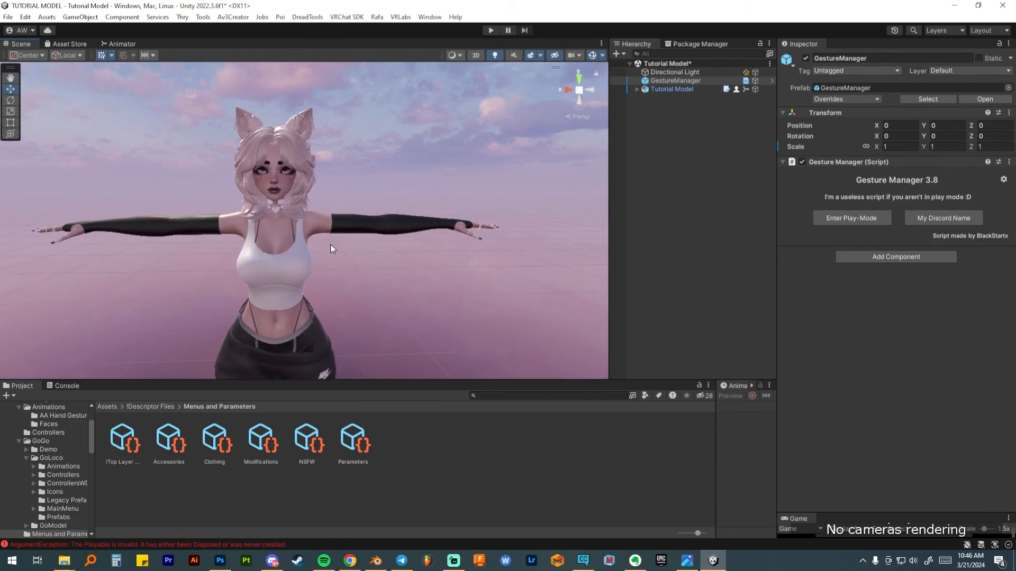
pyautogui.scroll(-4, 331, 244)
pyautogui.moveTo(401, 238); pyautogui.dragTo(415, 240, button='middle')
pyautogui.moveTo(415, 240); pyautogui.dragTo(380, 255, button='right')
pyautogui.moveTo(380, 255); pyautogui.dragTo(335, 255, button='middle')
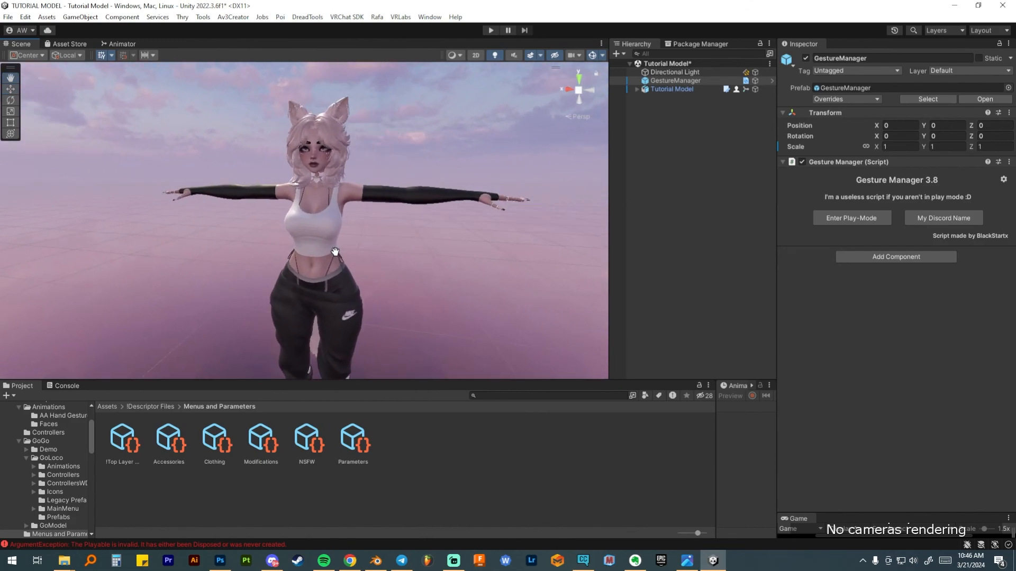
pyautogui.scroll(2, 335, 258)
pyautogui.moveTo(417, 227); pyautogui.dragTo(396, 252, button='middle')
pyautogui.scroll(-3, 395, 256)
pyautogui.keyDown('alt'); pyautogui.moveTo(323, 272); pyautogui.dragTo(363, 244); pyautogui.keyUp('alt')
pyautogui.moveTo(363, 244); pyautogui.dragTo(380, 223, button='middle')
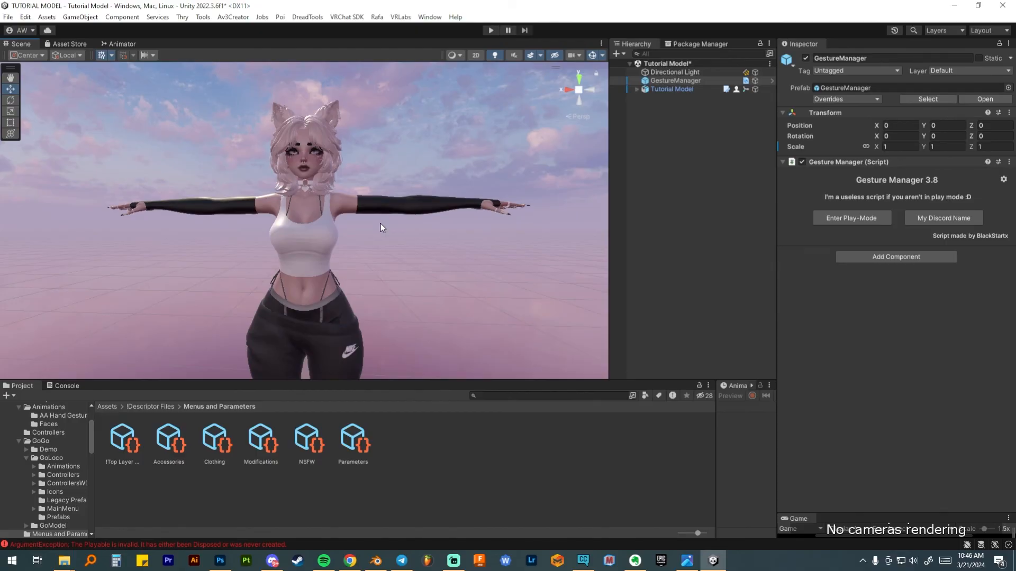
pyautogui.scroll(-3, 379, 223)
pyautogui.moveTo(370, 231); pyautogui.dragTo(379, 266, button='right')
pyautogui.moveTo(364, 186); pyautogui.dragTo(385, 223, button='middle')
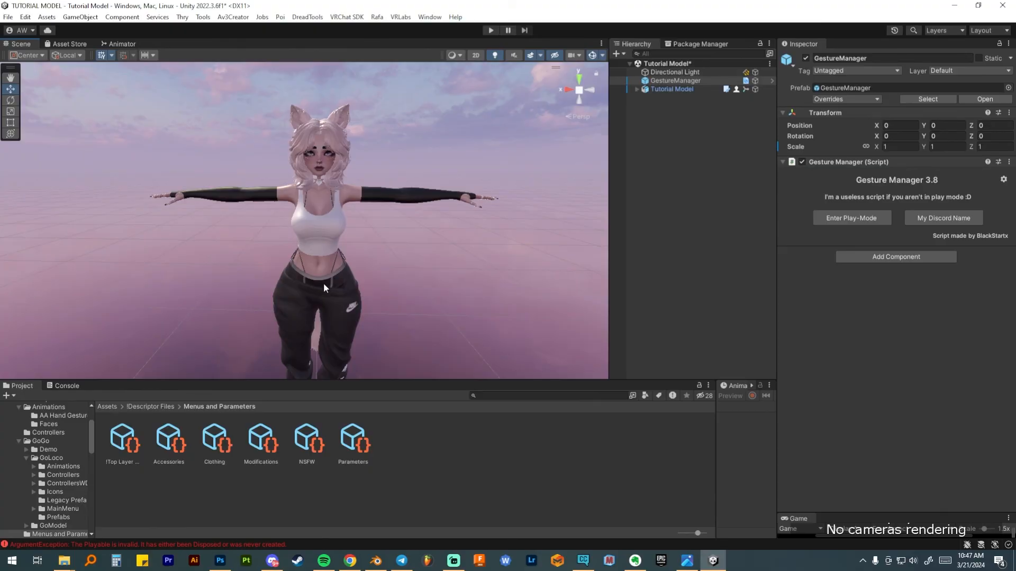
pyautogui.scroll(-5, 331, 313)
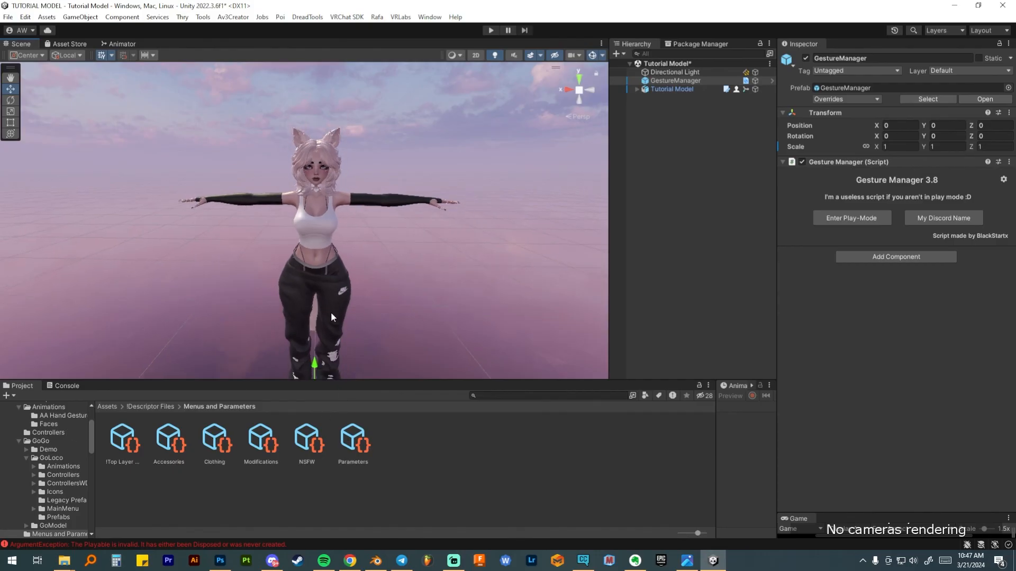
pyautogui.moveTo(331, 312); pyautogui.dragTo(329, 283, button='right')
pyautogui.moveTo(329, 286)
pyautogui.mouseDown(button='middle')
pyautogui.moveTo(324, 211)
pyautogui.moveTo(322, 279)
pyautogui.mouseUp(button='middle')
pyautogui.scroll(4, 323, 279)
pyautogui.moveTo(321, 275); pyautogui.dragTo(344, 297, button='right')
pyautogui.moveTo(344, 297); pyautogui.dragTo(374, 274, button='middle')
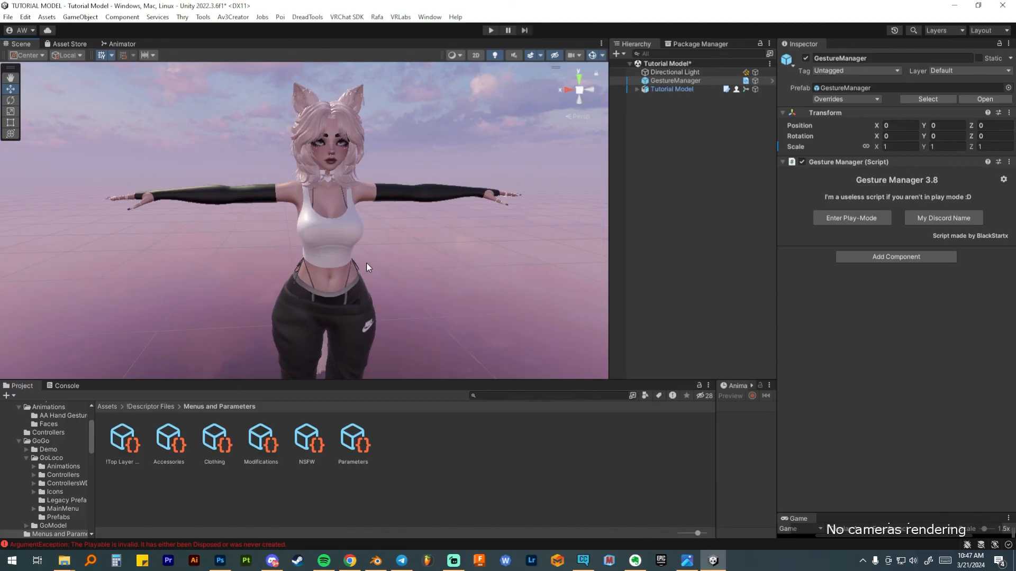
pyautogui.moveTo(366, 262); pyautogui.dragTo(345, 247, button='middle')
pyautogui.scroll(4, 338, 260)
pyautogui.scroll(2, 337, 260)
pyautogui.scroll(-6, 347, 251)
pyautogui.moveTo(338, 266); pyautogui.dragTo(326, 262, button='right')
pyautogui.moveTo(327, 262); pyautogui.dragTo(306, 226, button='middle')
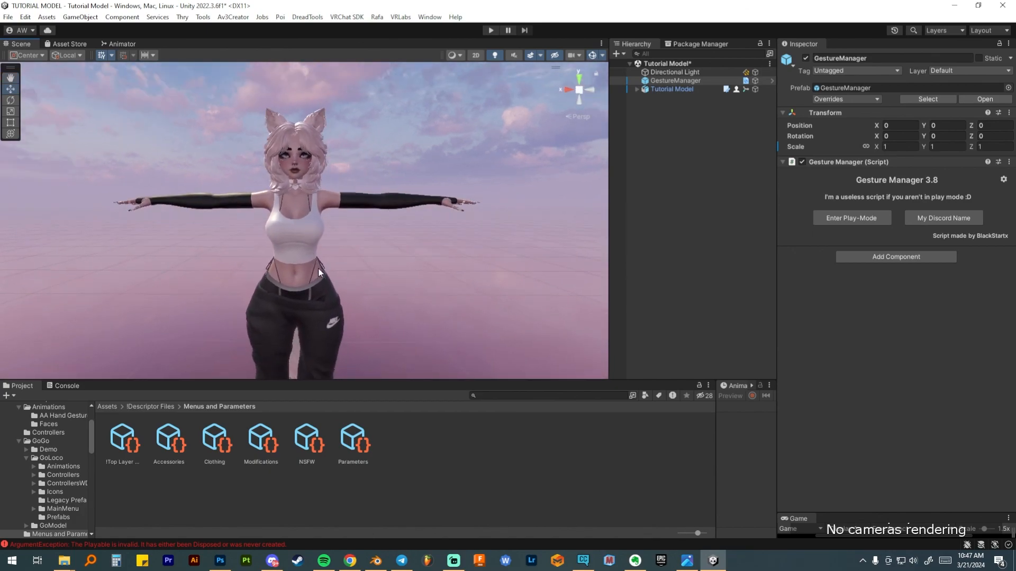